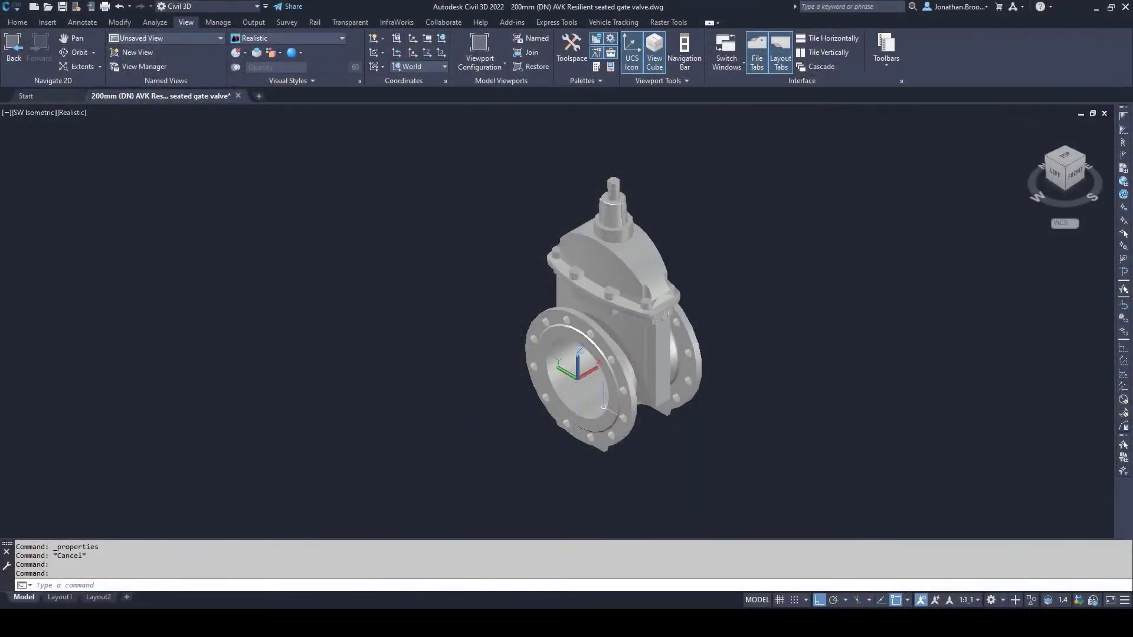
- Examine the object properties of the 3D gate valve solid, and clear the selection
left_click(603, 407)
right_click(603, 407)
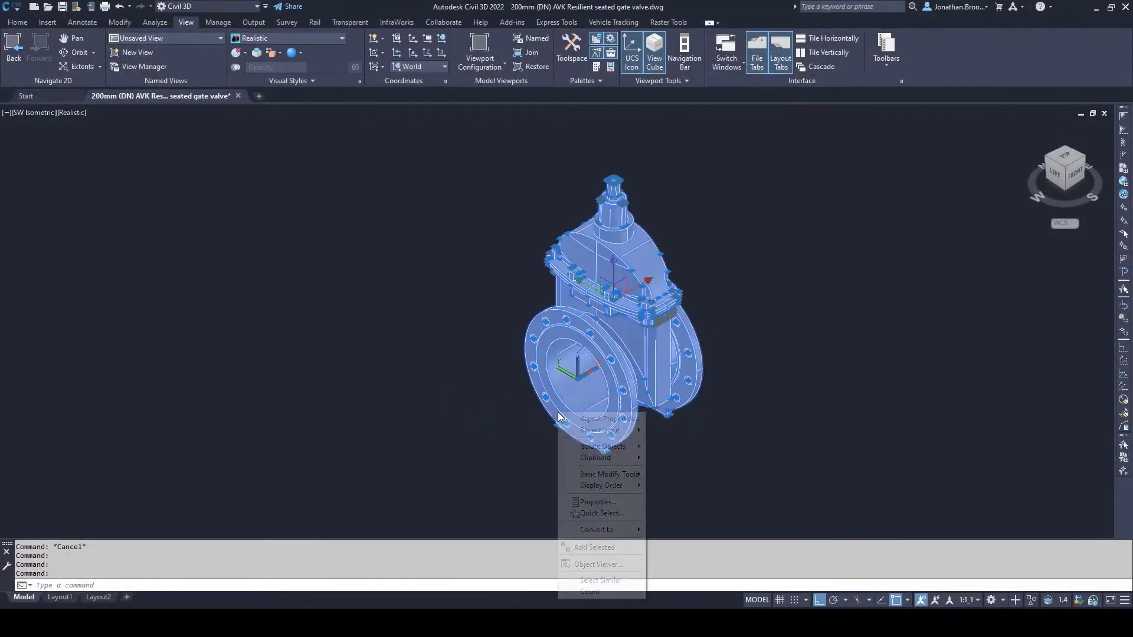
left_click(598, 502)
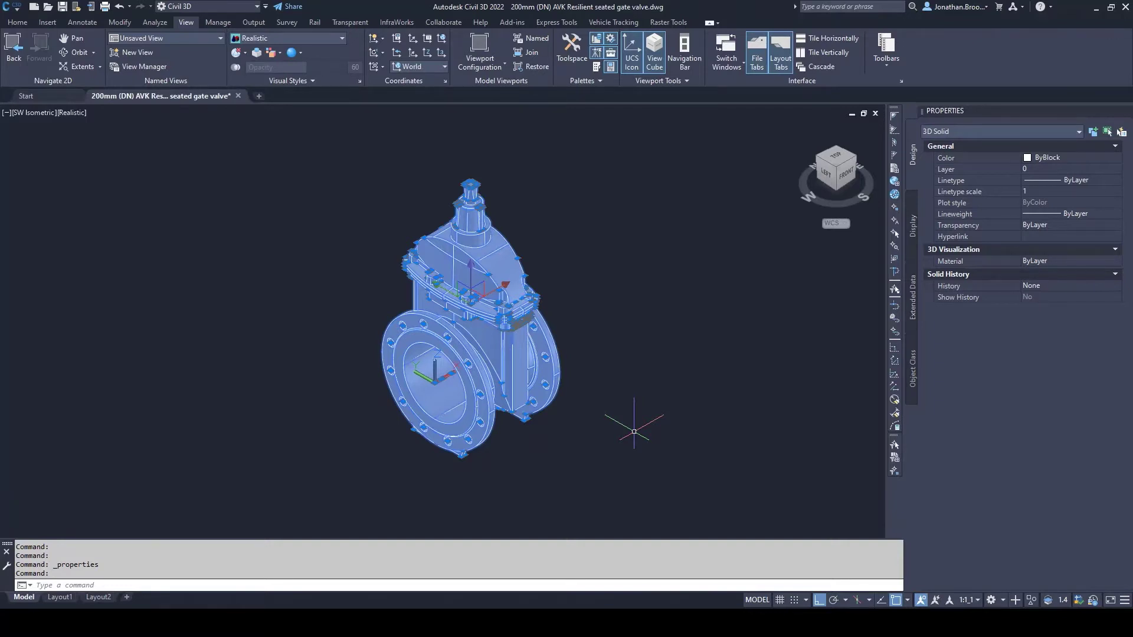
key("Escape")
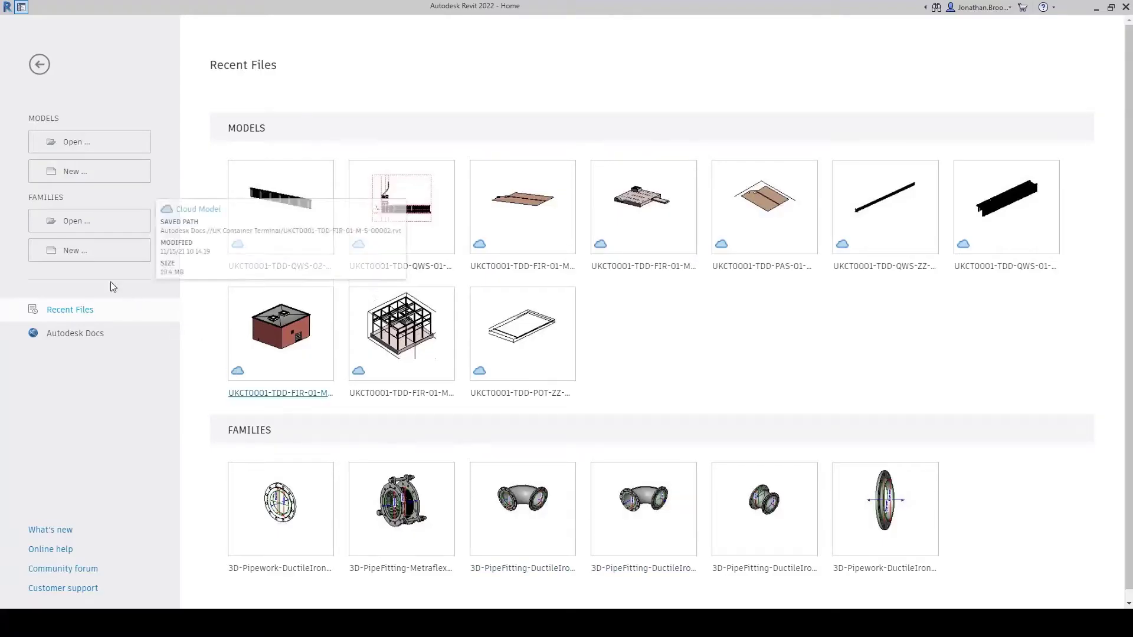
- Switch to Revit and create a new family from the Metric Generic Model.rft template
left_click(82, 251)
scroll(556, 361, "down", 8)
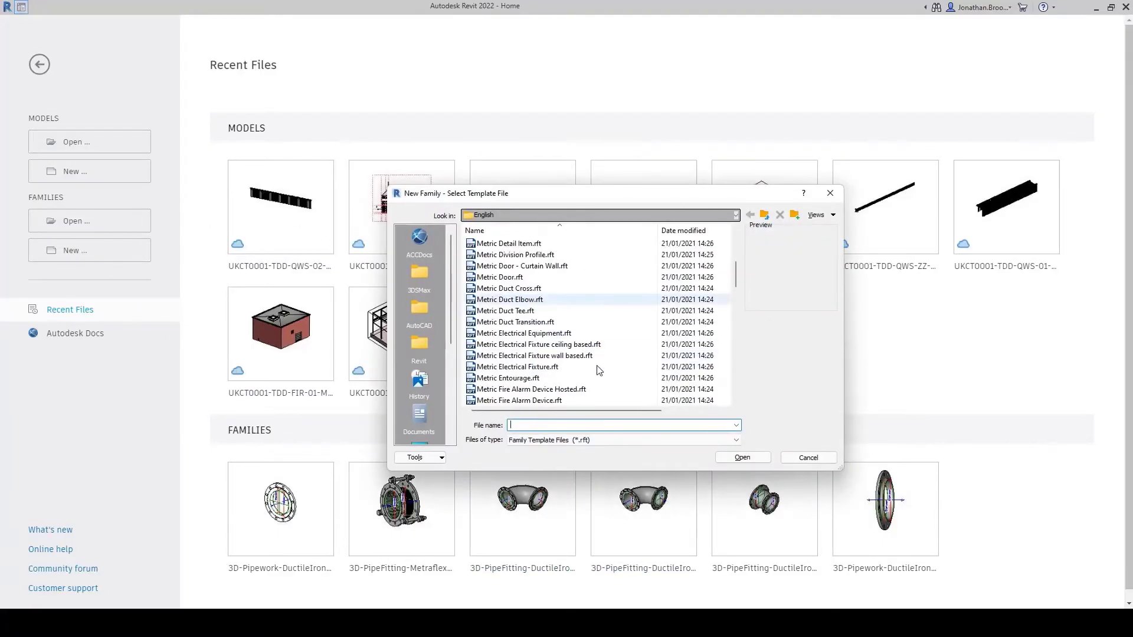
left_click(534, 367)
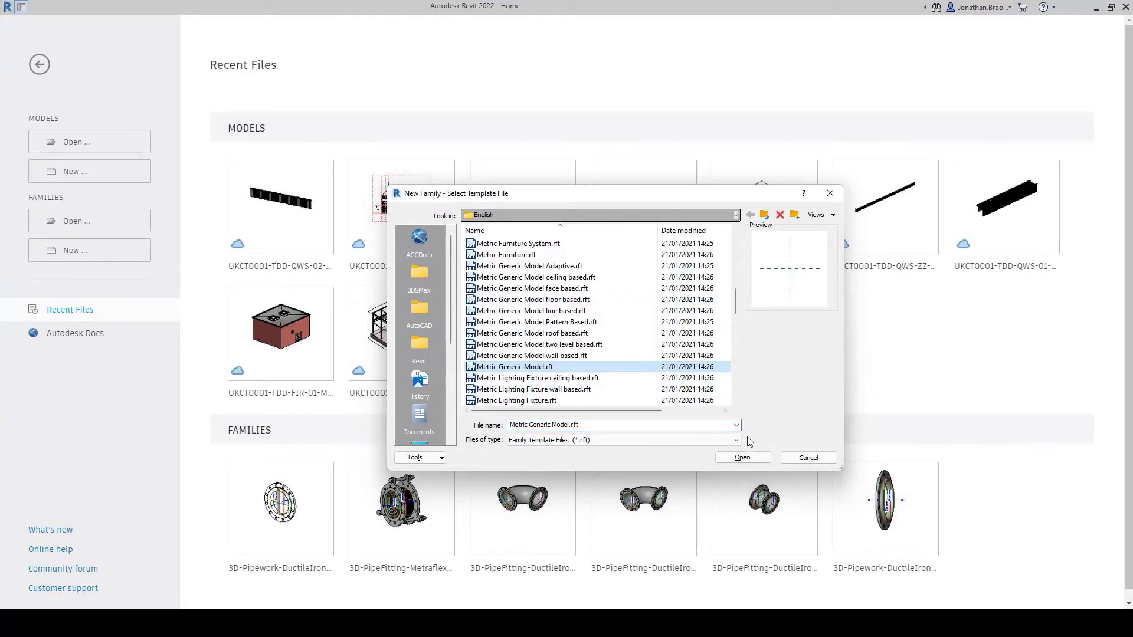
left_click(743, 458)
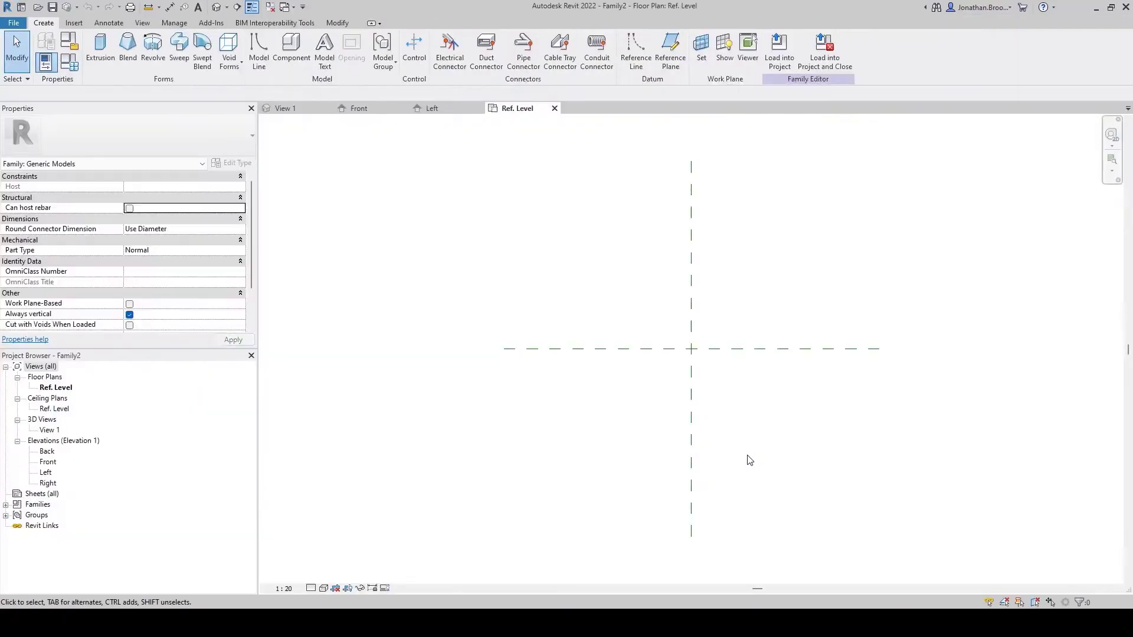
- Start a CAD import and select 200mm (DN) AVK Resilient seated gate valve.dwg from the Dropbox CAD library's Ductile Iron Valves folder
middle_click_drag(527, 223, 455, 236)
left_click(73, 22)
left_click(330, 50)
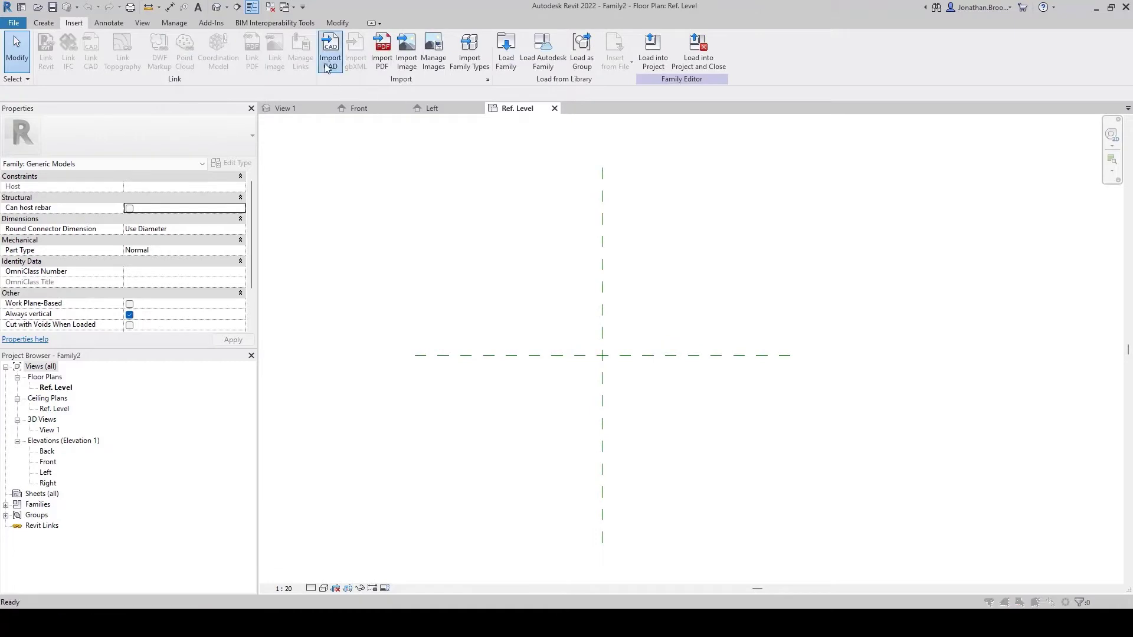
left_click(461, 202)
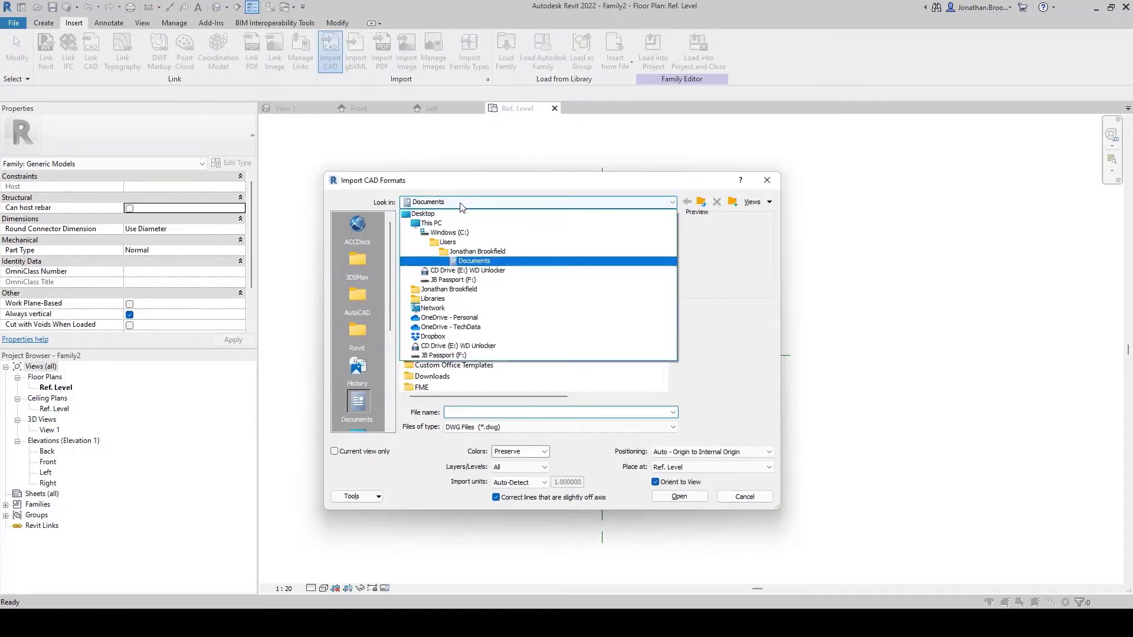
left_click(437, 336)
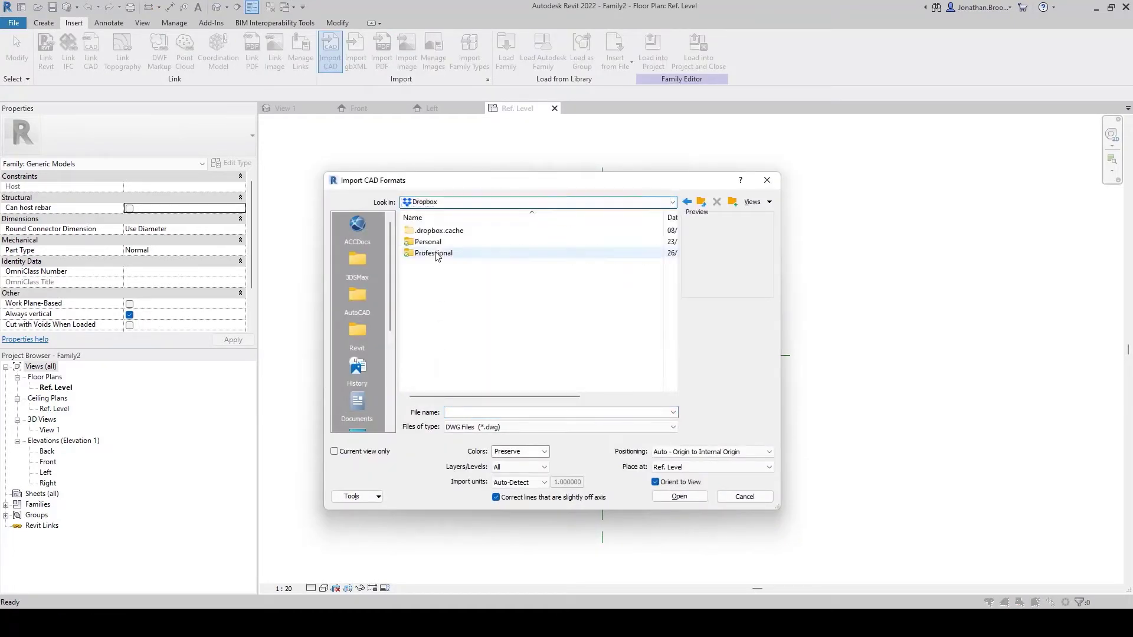
double_click(435, 253)
double_click(431, 242)
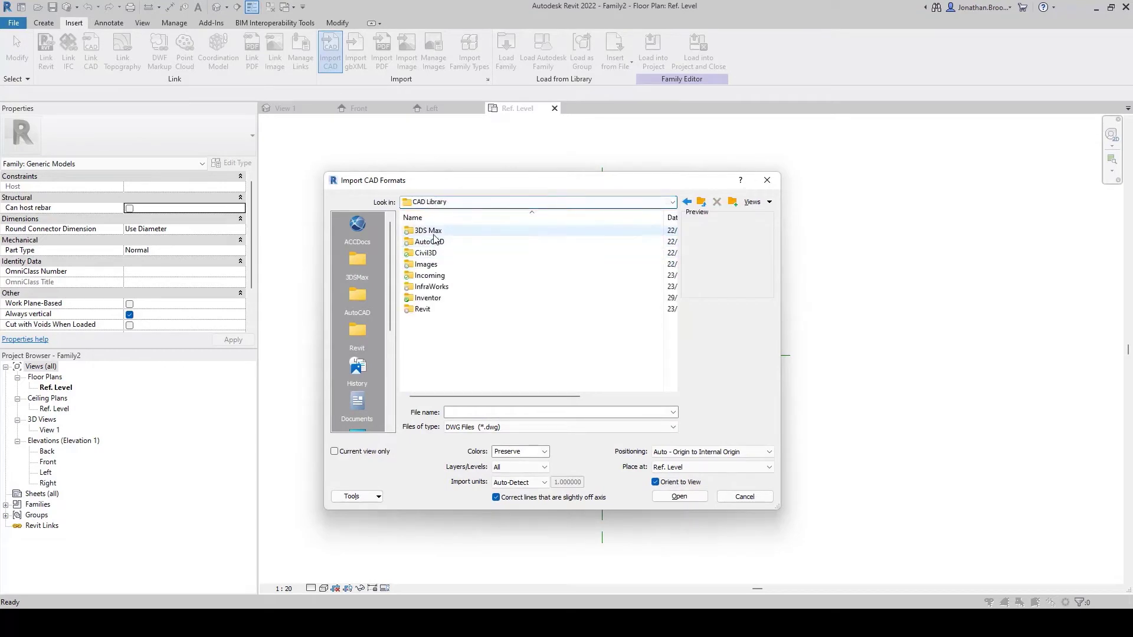
double_click(434, 254)
double_click(435, 231)
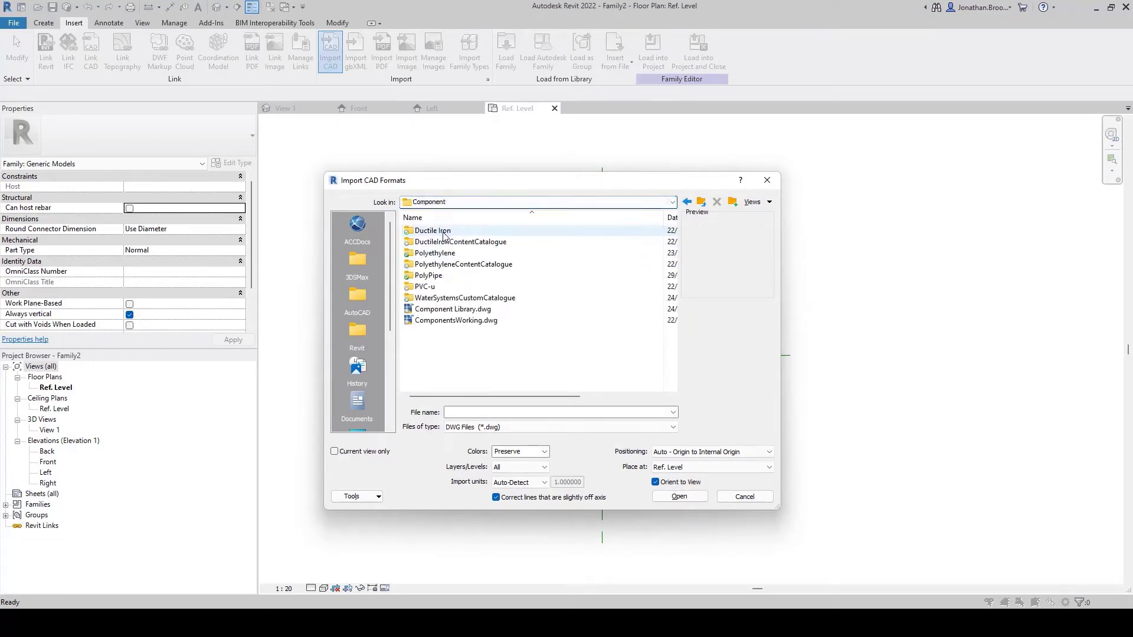
double_click(443, 243)
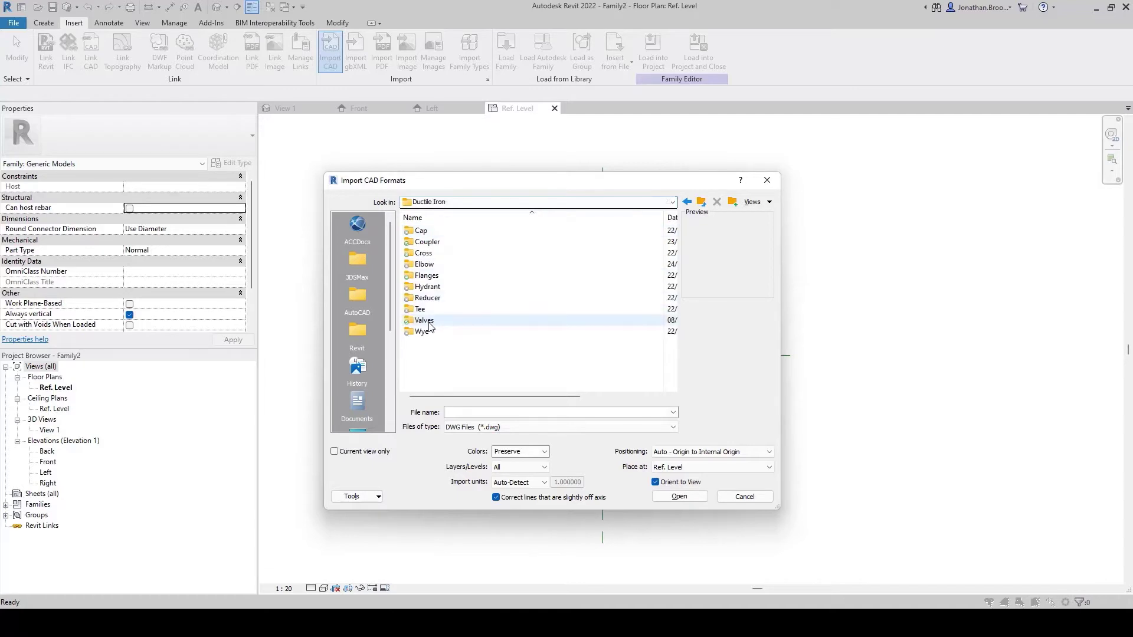
double_click(431, 325)
left_click(464, 354)
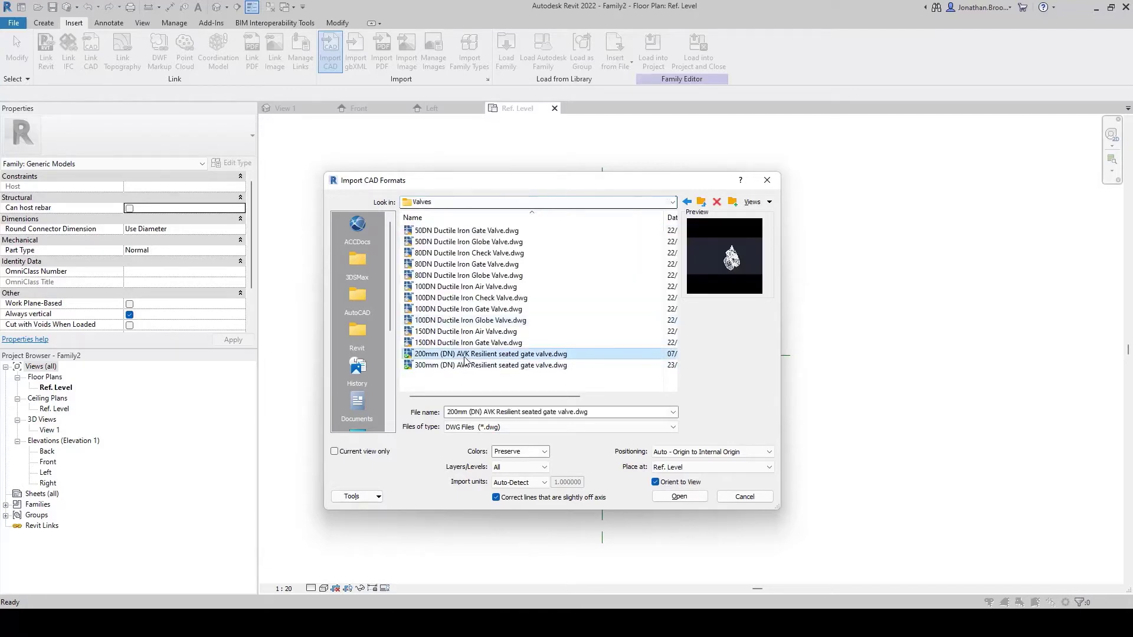
- Set the import units to millimeter and import the selected gate valve drawing
left_click(538, 482)
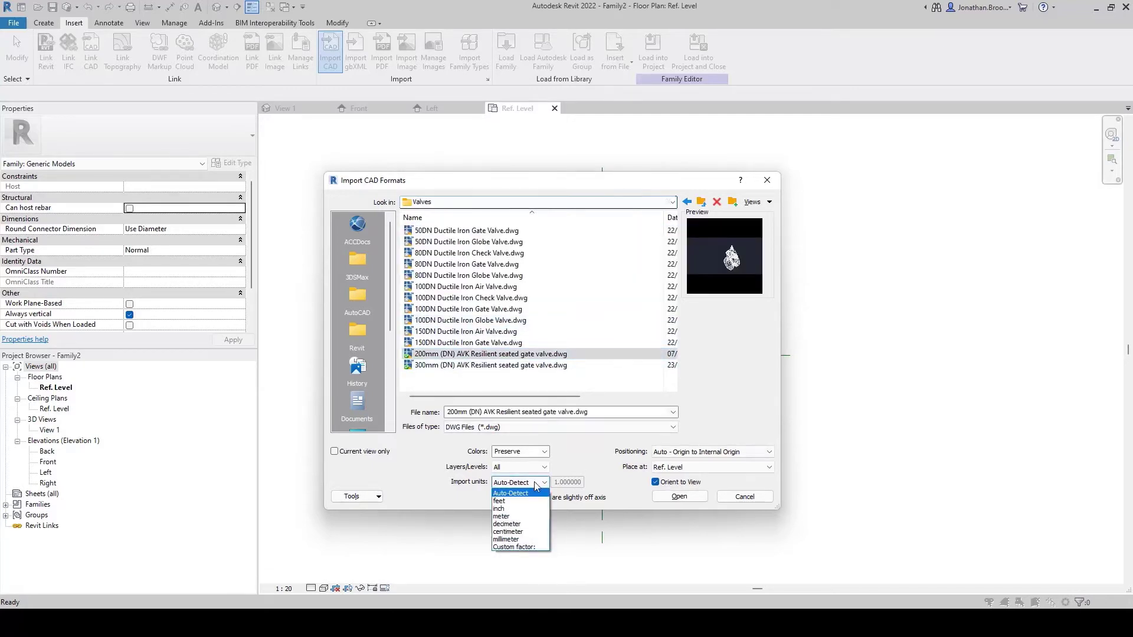
left_click(515, 539)
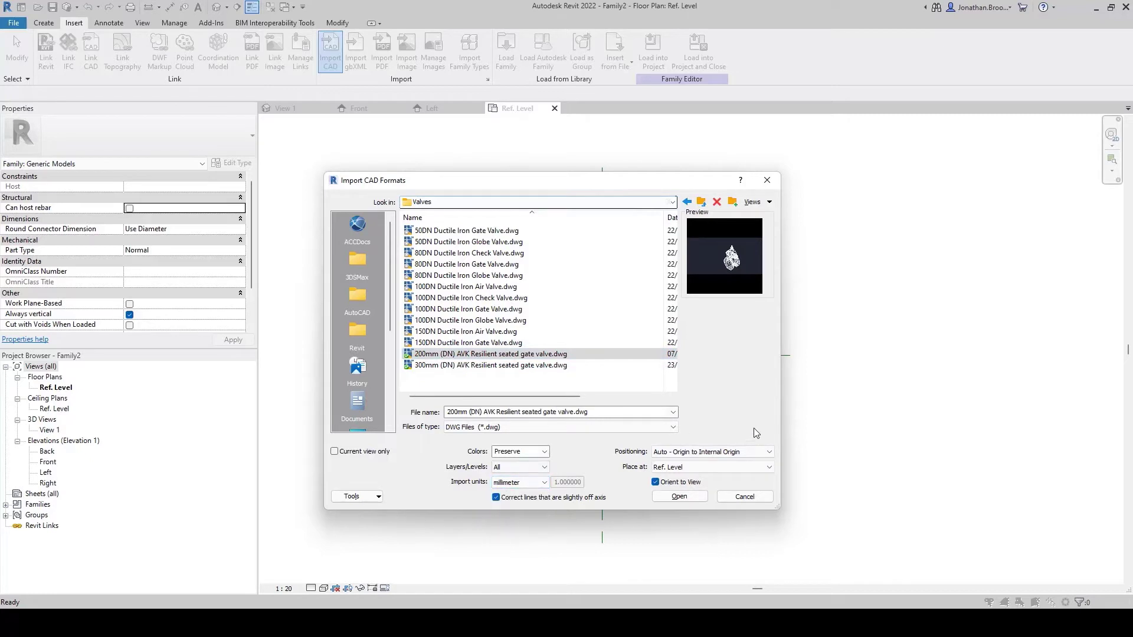
left_click(680, 496)
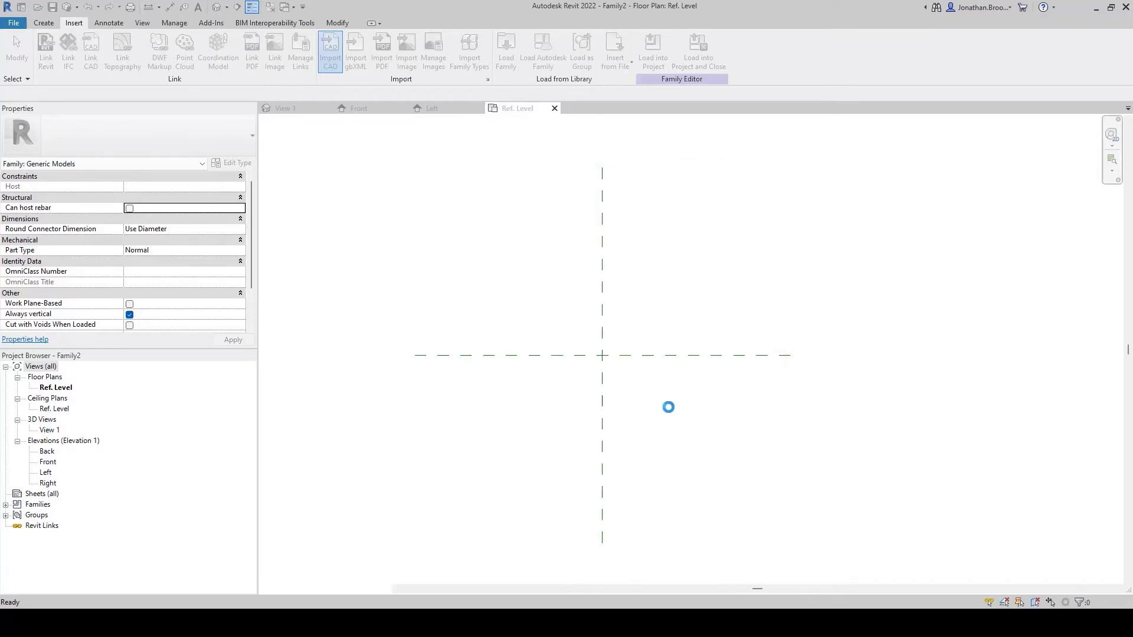
- Open the 3D view View 1 and set its visual style to Realistic to inspect the imported valve
middle_click_drag(669, 408, 620, 405)
scroll(562, 404, "up", 3)
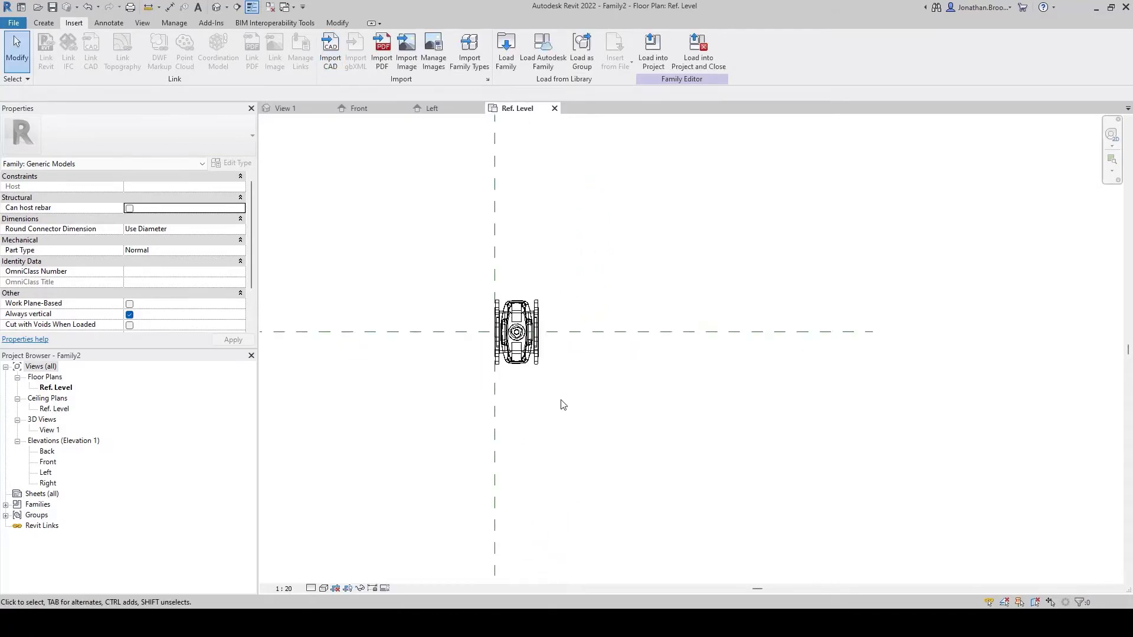
double_click(49, 431)
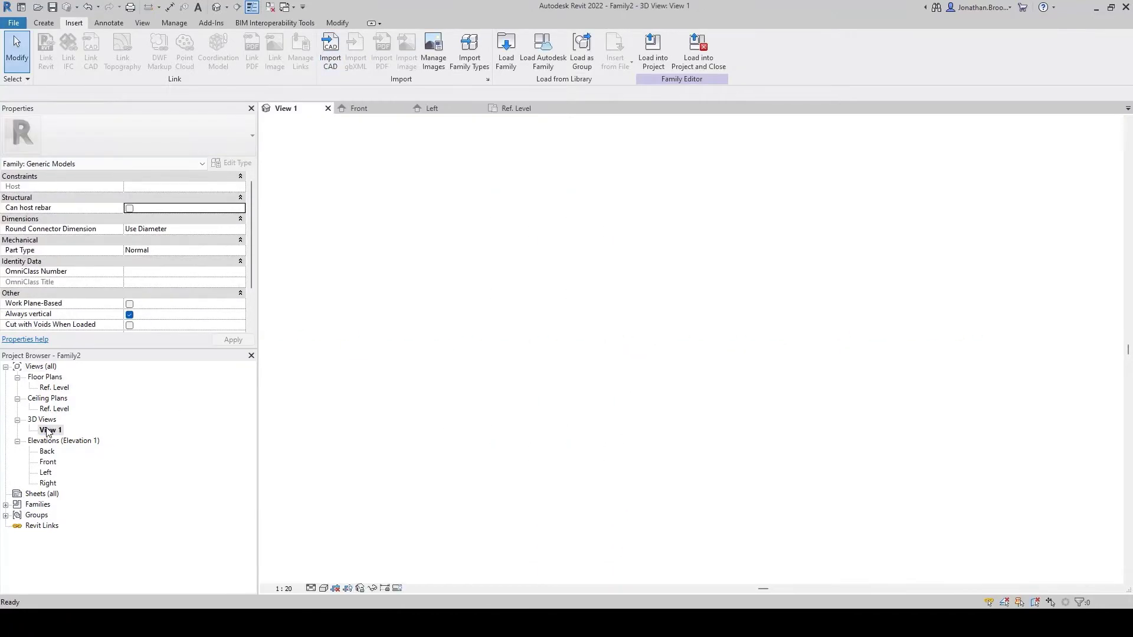
middle_click_drag(503, 403, 436, 542, "shift")
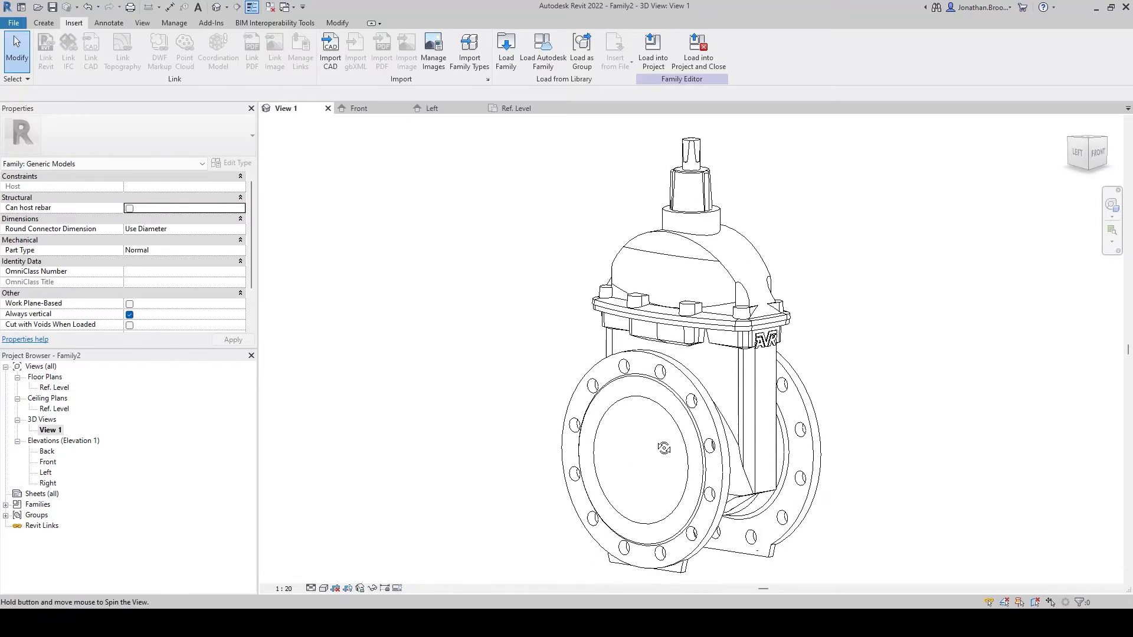
left_click(324, 588)
left_click(381, 561)
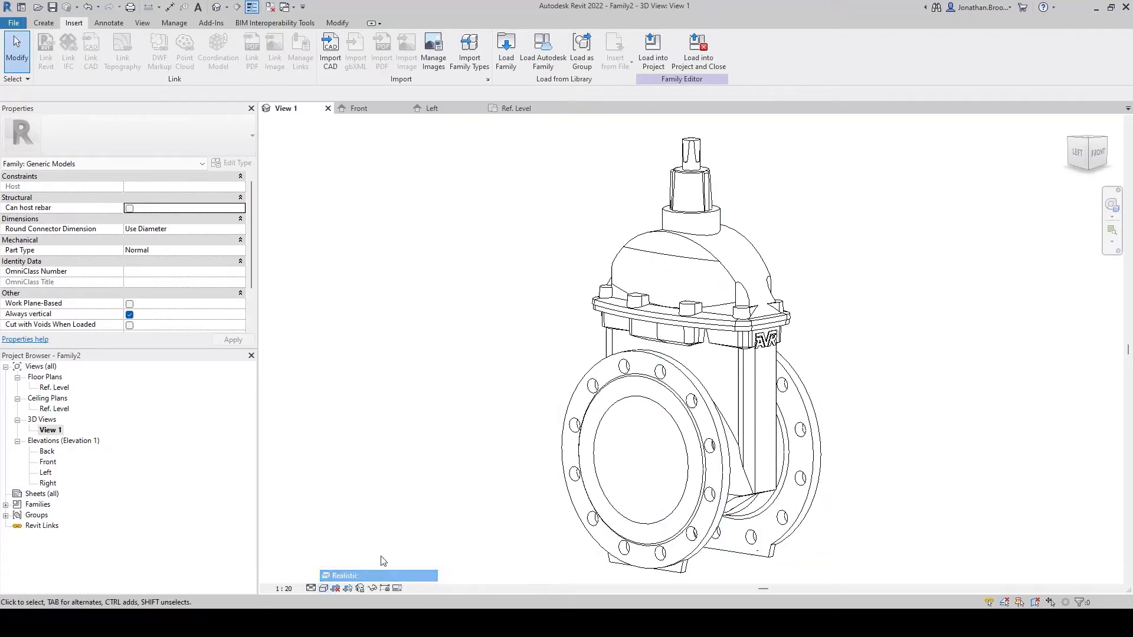
middle_click_drag(915, 407, 684, 366, "shift")
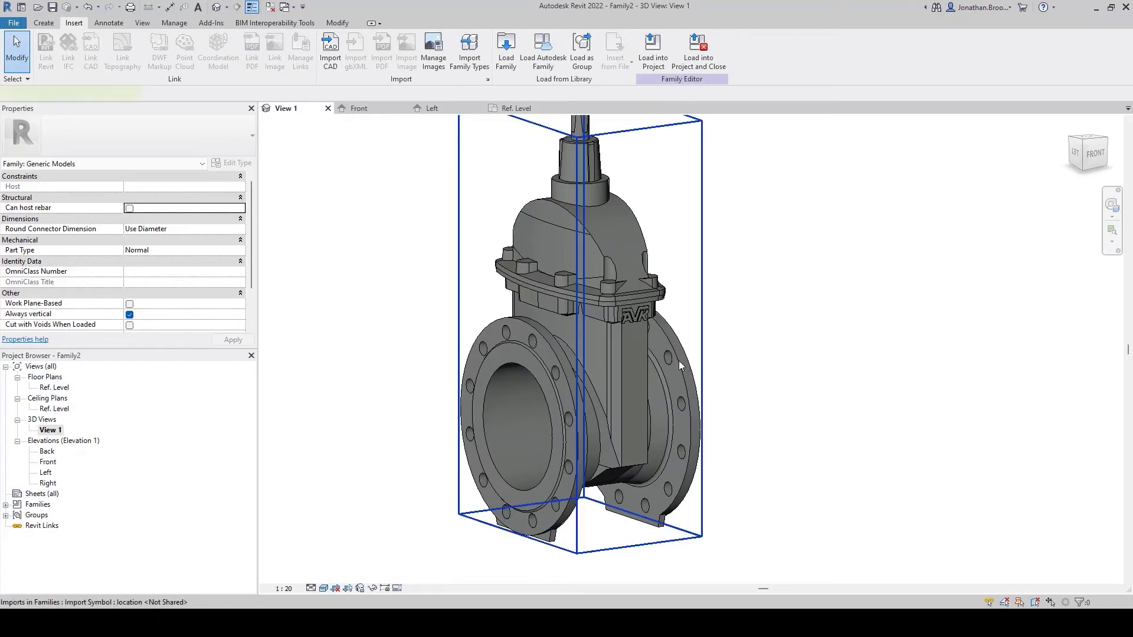
- Explode the imported gate valve into a free form element and inspect the resulting solid
left_click(680, 366)
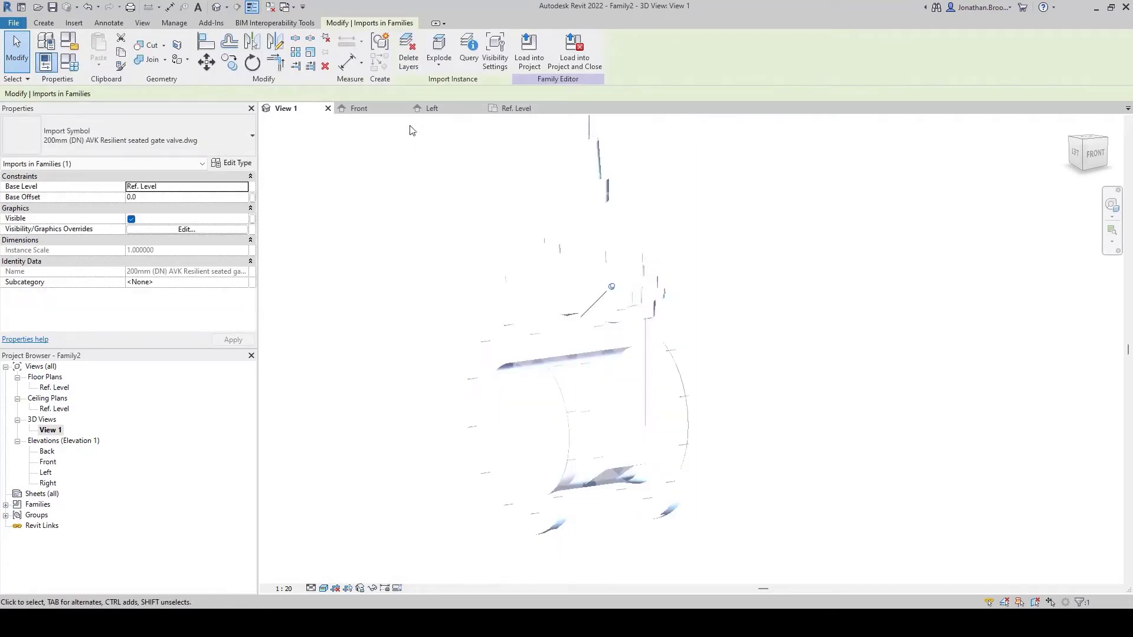
left_click(442, 50)
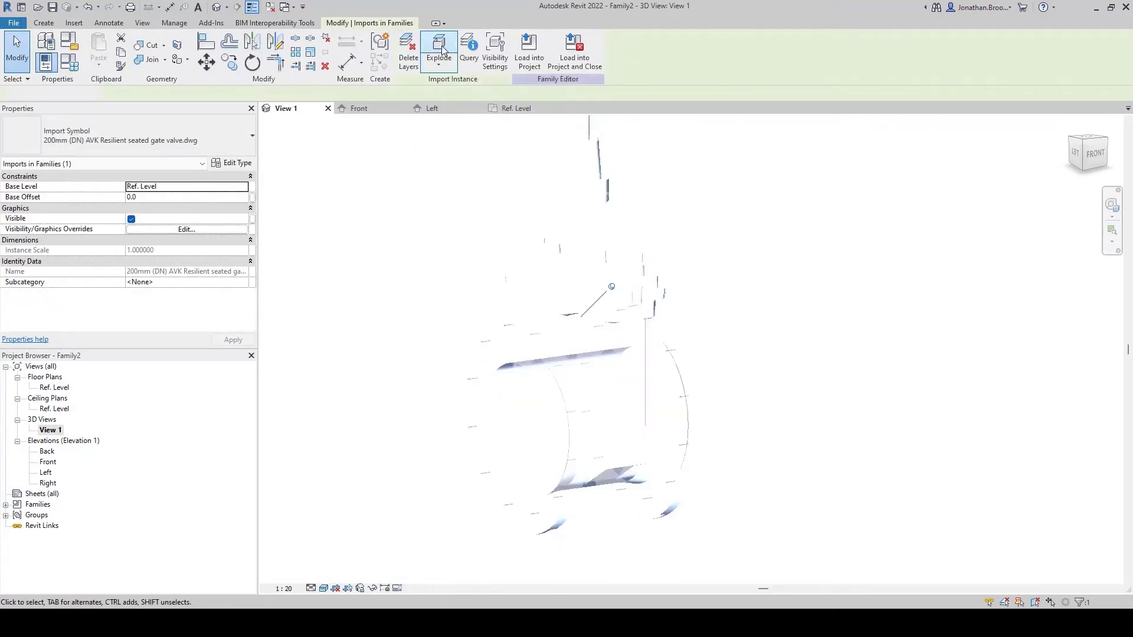
left_click(645, 313)
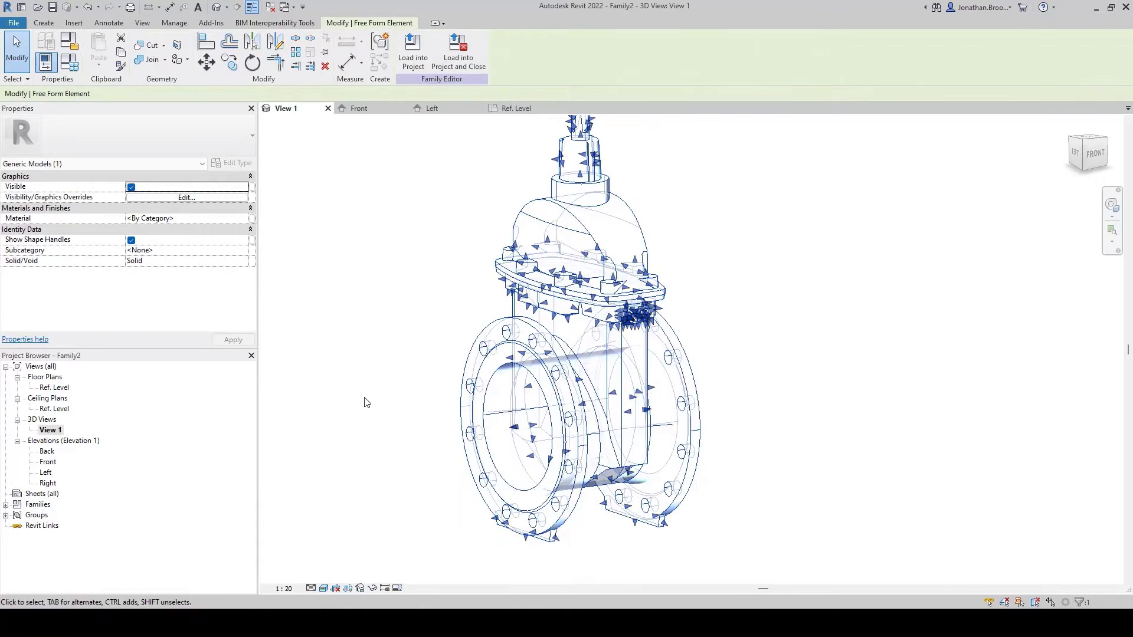
mouse_move(718, 405)
middle_mouse_down("shift")
mouse_move(691, 418)
mouse_move(710, 426)
middle_mouse_up("shift")
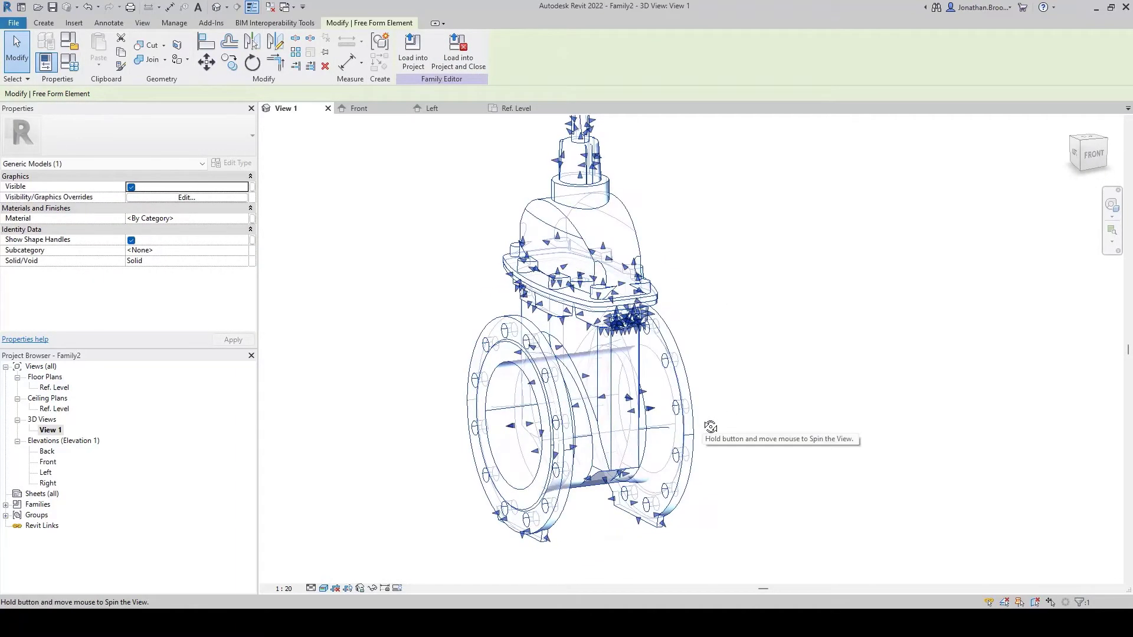
left_click(743, 398)
middle_click_drag(744, 398, 767, 402, "shift")
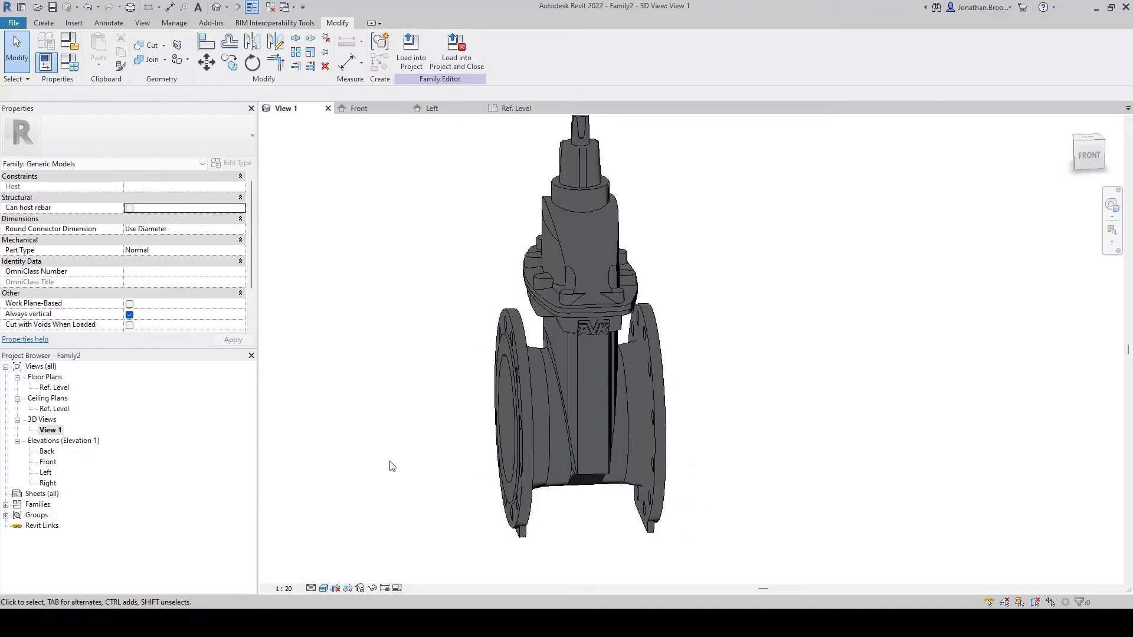
- In the Ref. Level floor plan, draw a vertical reference plane along the valve's outer right flange face, 230 mm from the origin plane
double_click(42, 388)
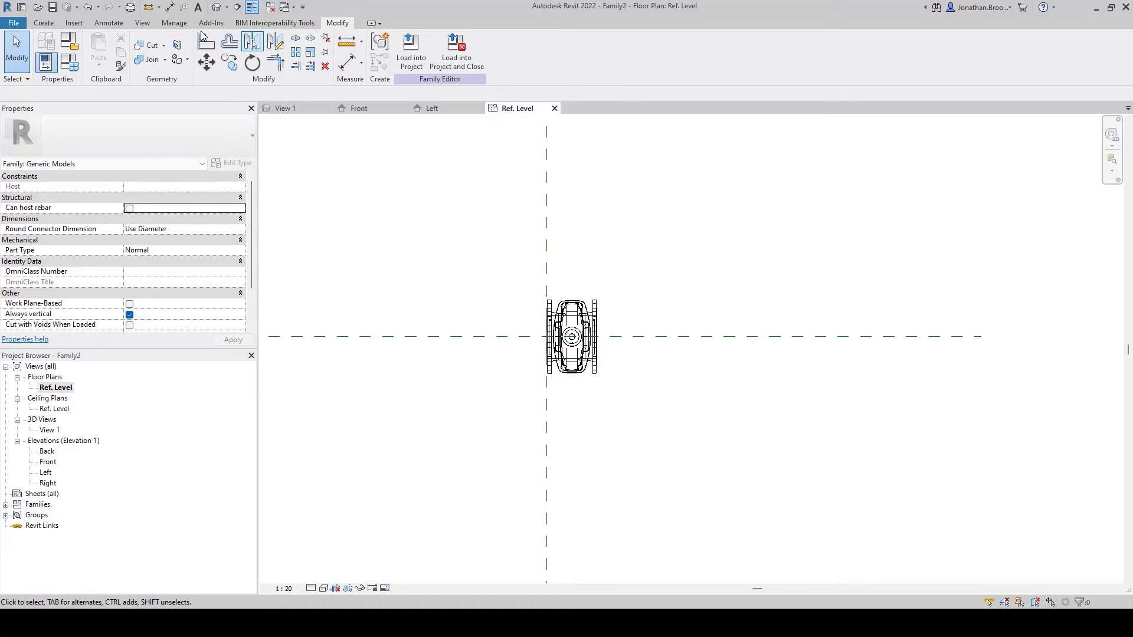
left_click(58, 23)
left_click(671, 50)
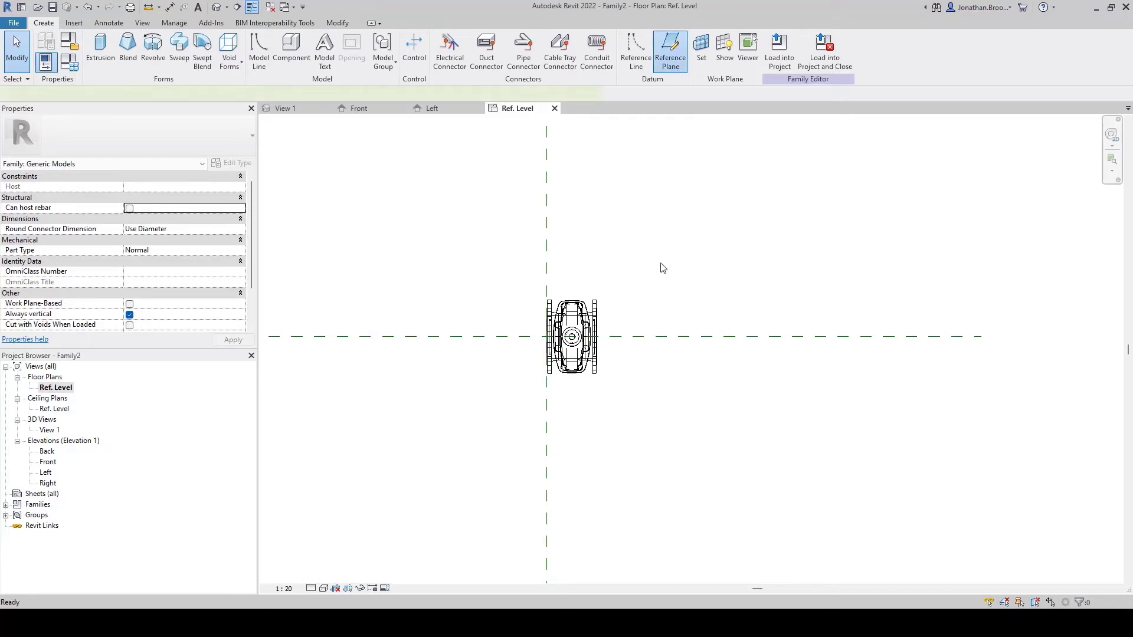
scroll(579, 341, "up", 6)
left_click(536, 352)
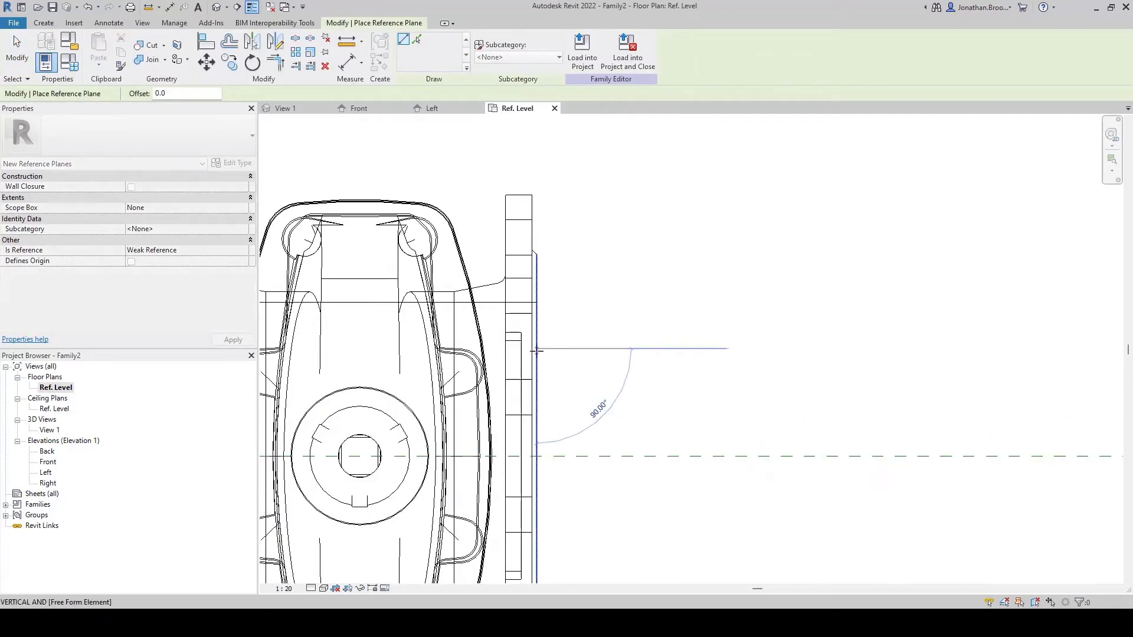
scroll(536, 352, "down", 6)
mouse_move(538, 269)
middle_mouse_down()
mouse_move(542, 373)
mouse_move(526, 264)
middle_mouse_up()
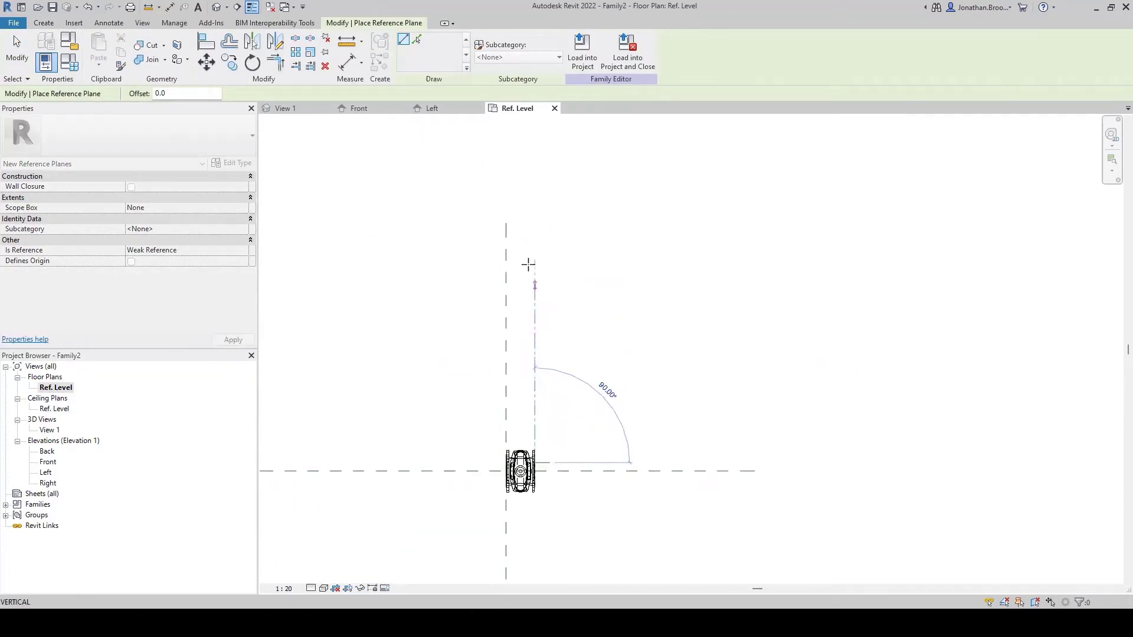
left_click(534, 224)
key("Escape")
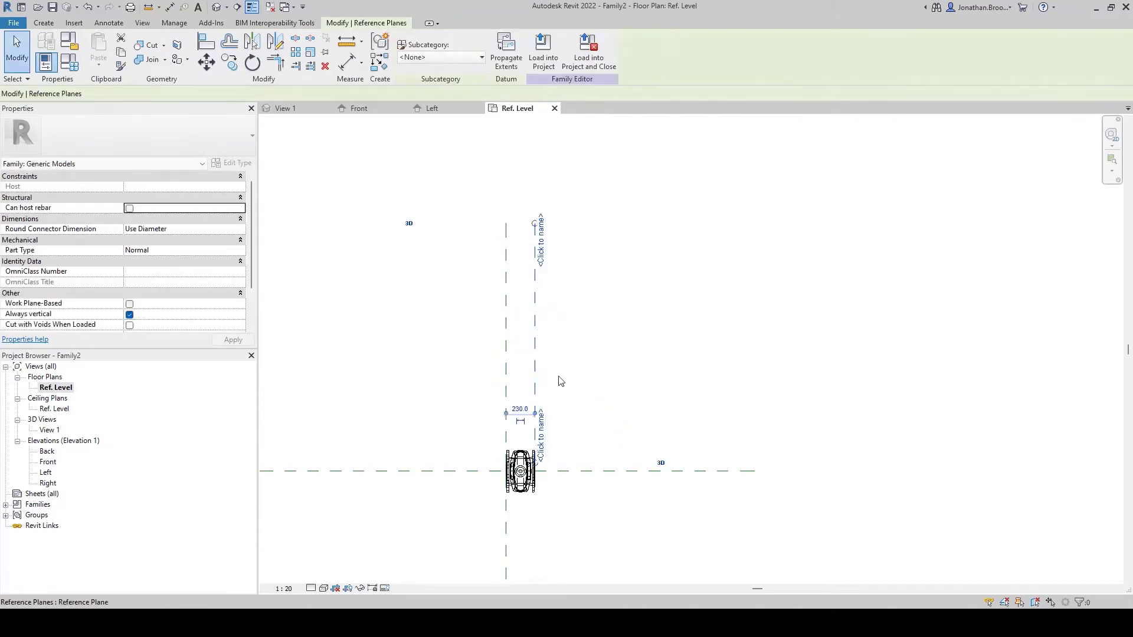
- Extend the new reference plane's lower end past the valve to line up with the end of the neighbouring vertical reference plane
left_click(535, 378)
middle_click_drag(535, 378, 521, 294)
scroll(522, 406, "down", 3)
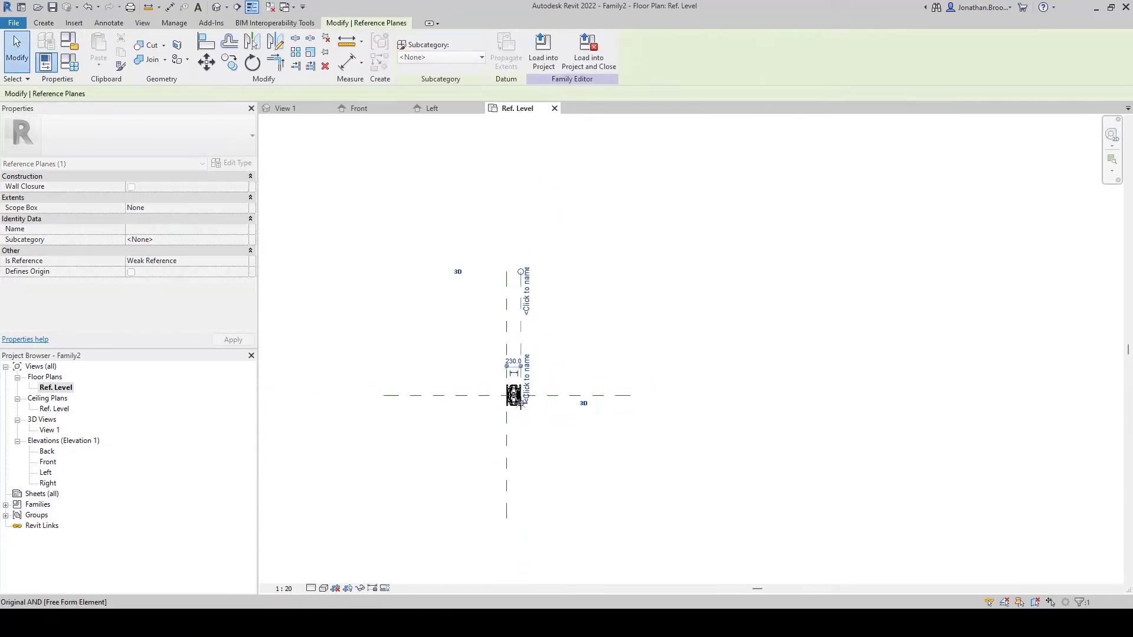
left_click_drag(522, 406, 521, 518)
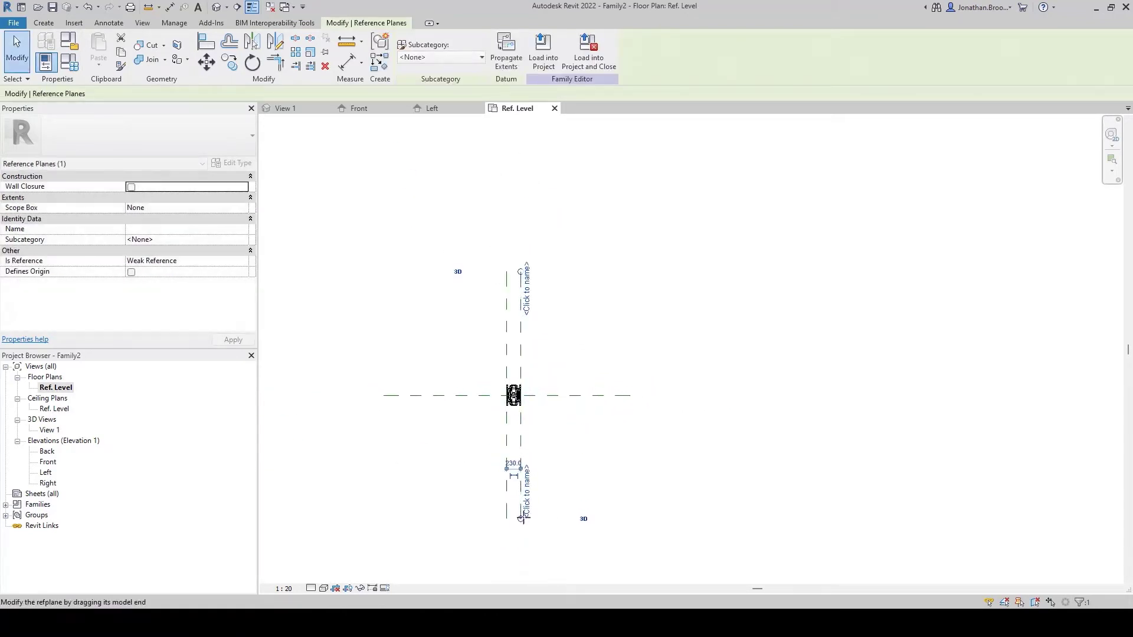
left_click(533, 425)
scroll(519, 427, "up", 5)
scroll(519, 433, "up", 4)
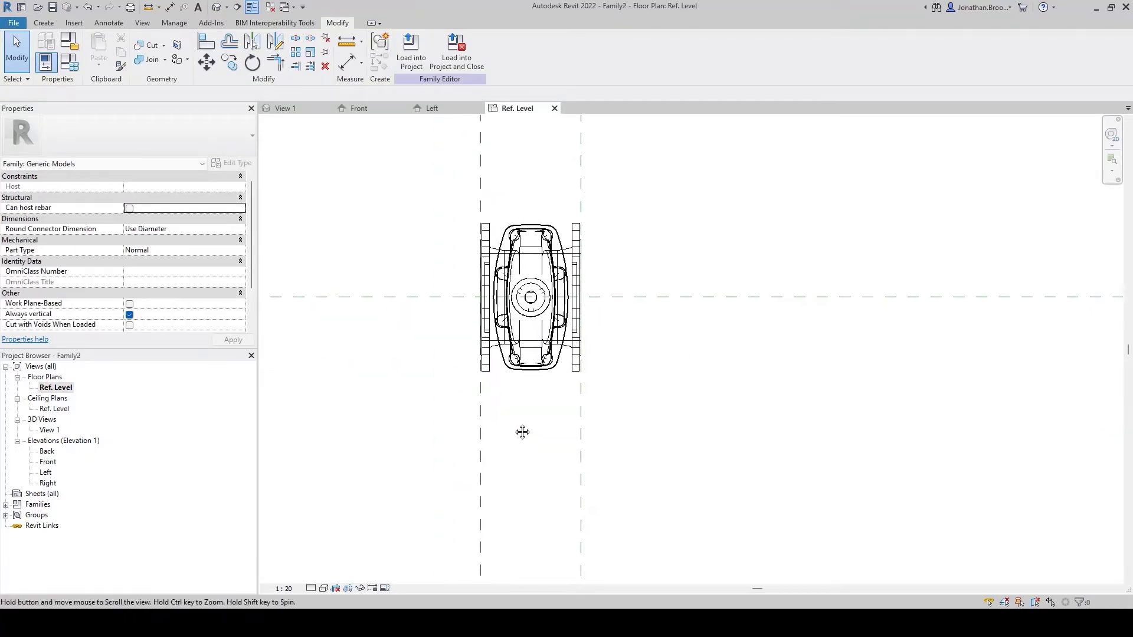
- Place a Hydronic Supply pipe connector on the work plane of the vertical reference plane along the valve's left flange face
left_click(77, 25)
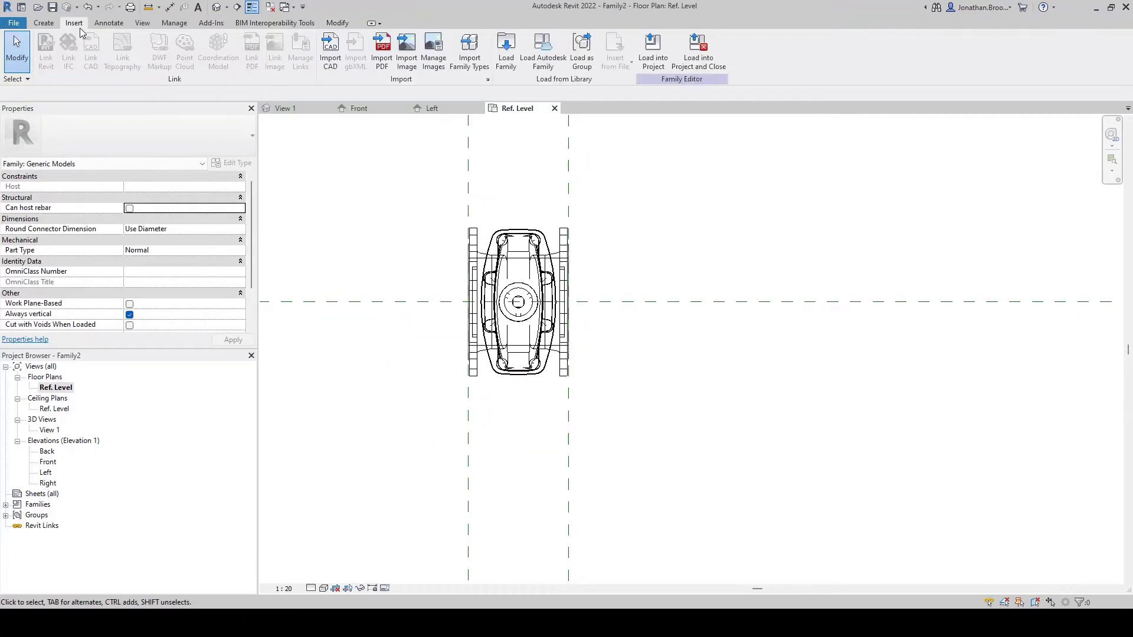
left_click(45, 23)
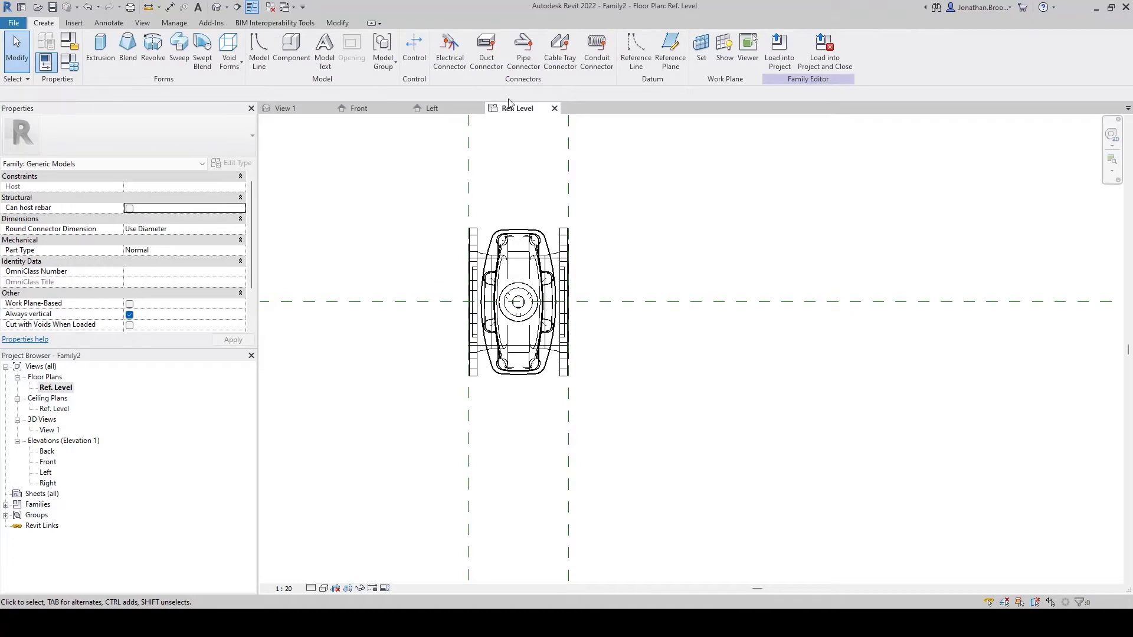
left_click(523, 47)
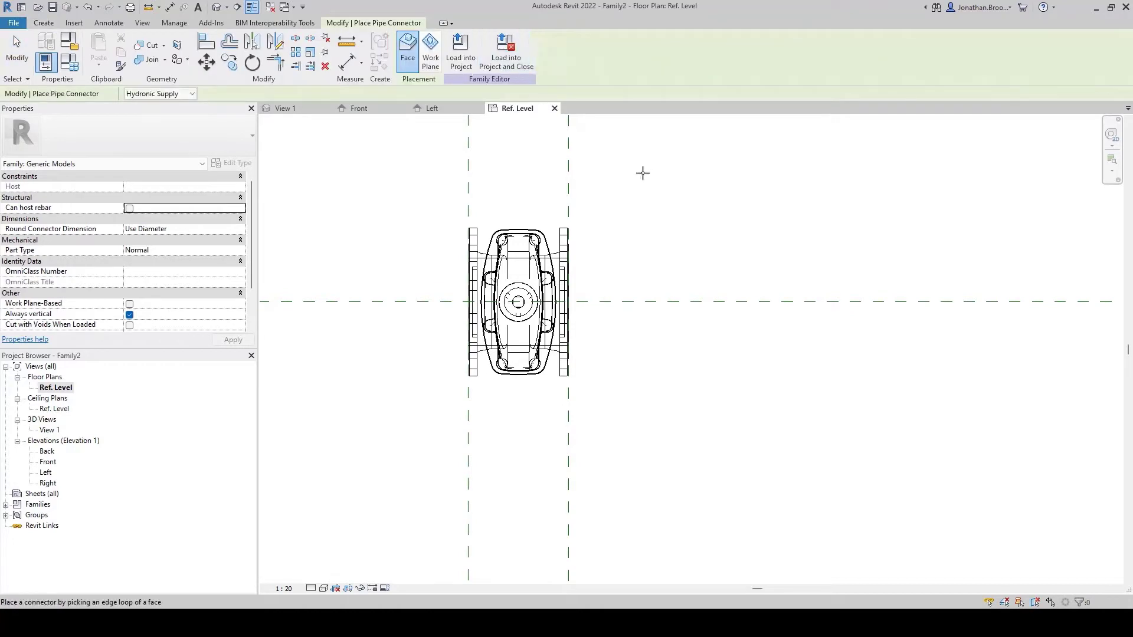
left_click(430, 51)
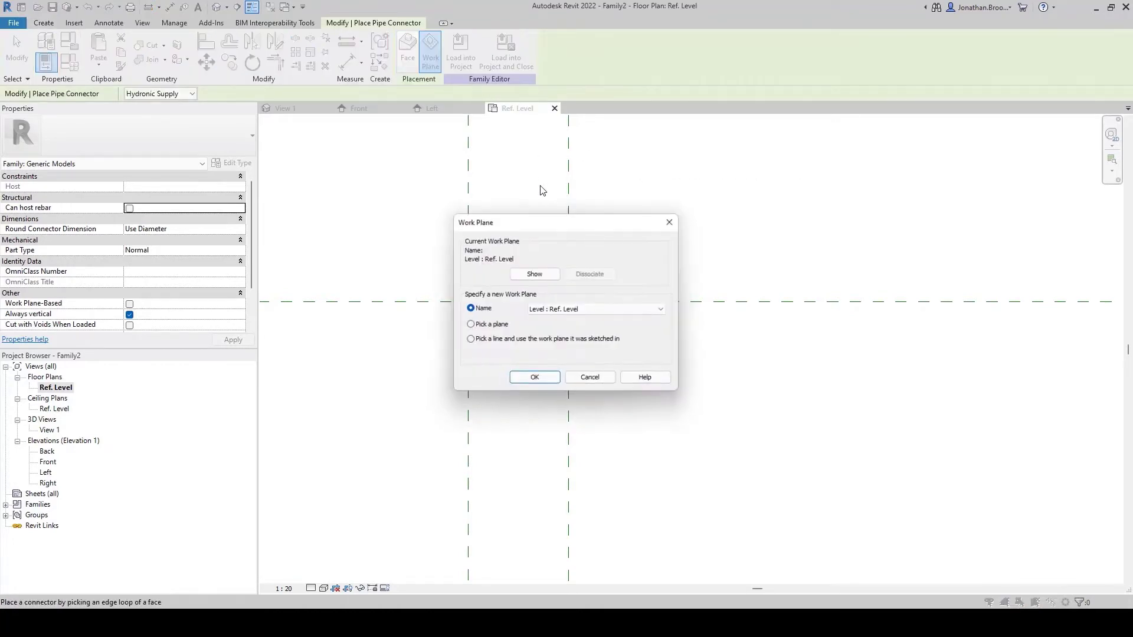
left_click(533, 379)
left_click(468, 431)
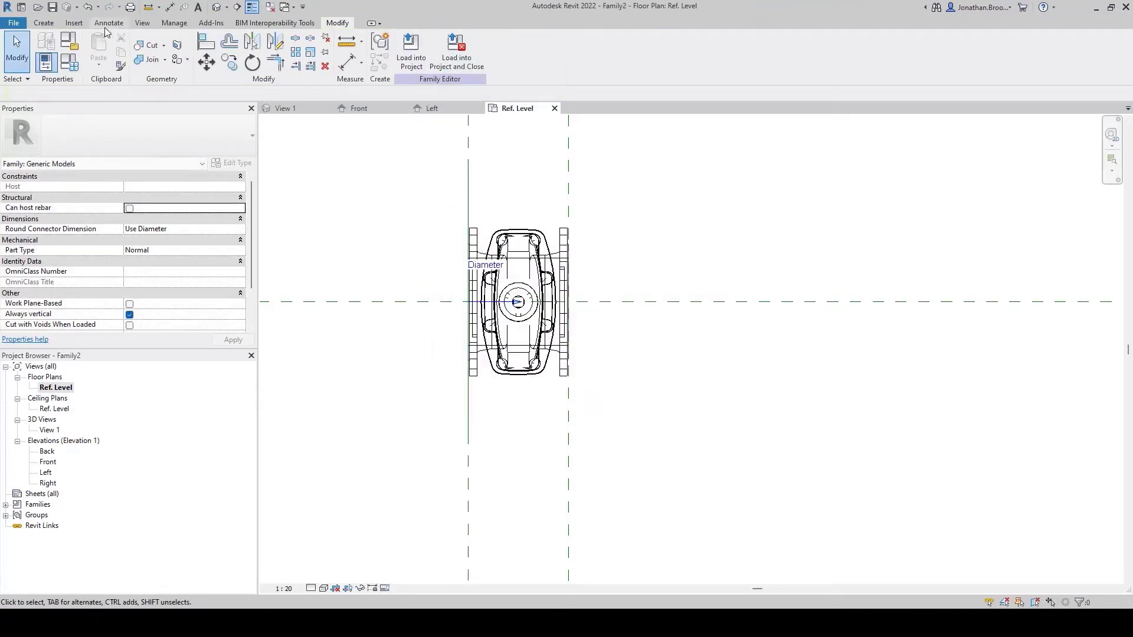
- Place a second pipe connector on the work plane of the vertical reference plane along the valve's right flange face
left_click(45, 23)
left_click(515, 62)
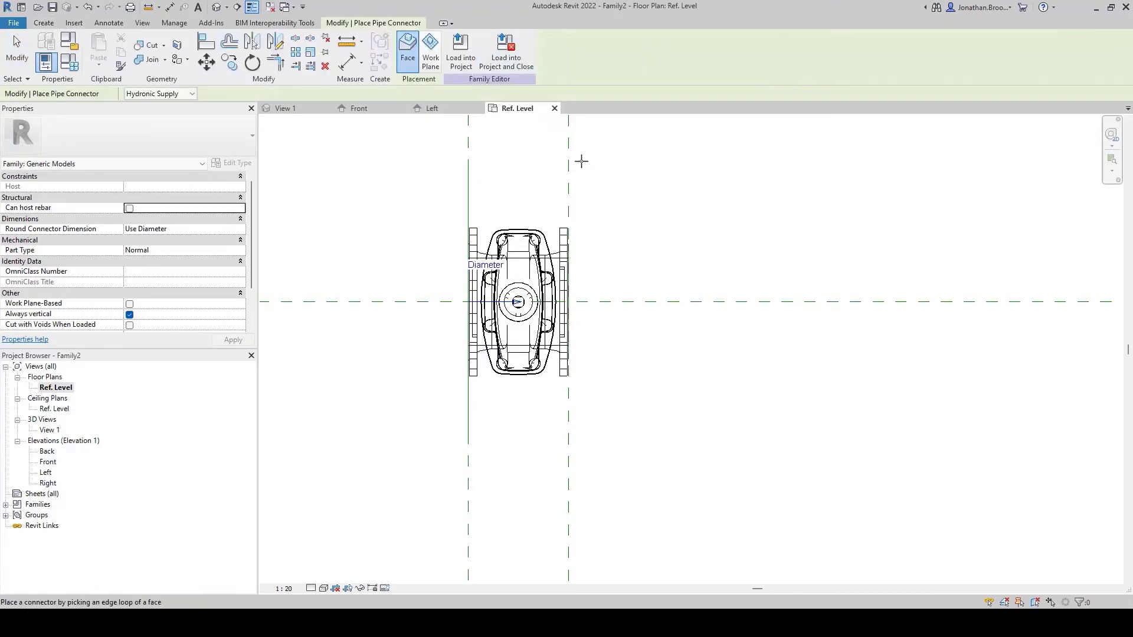
left_click(431, 52)
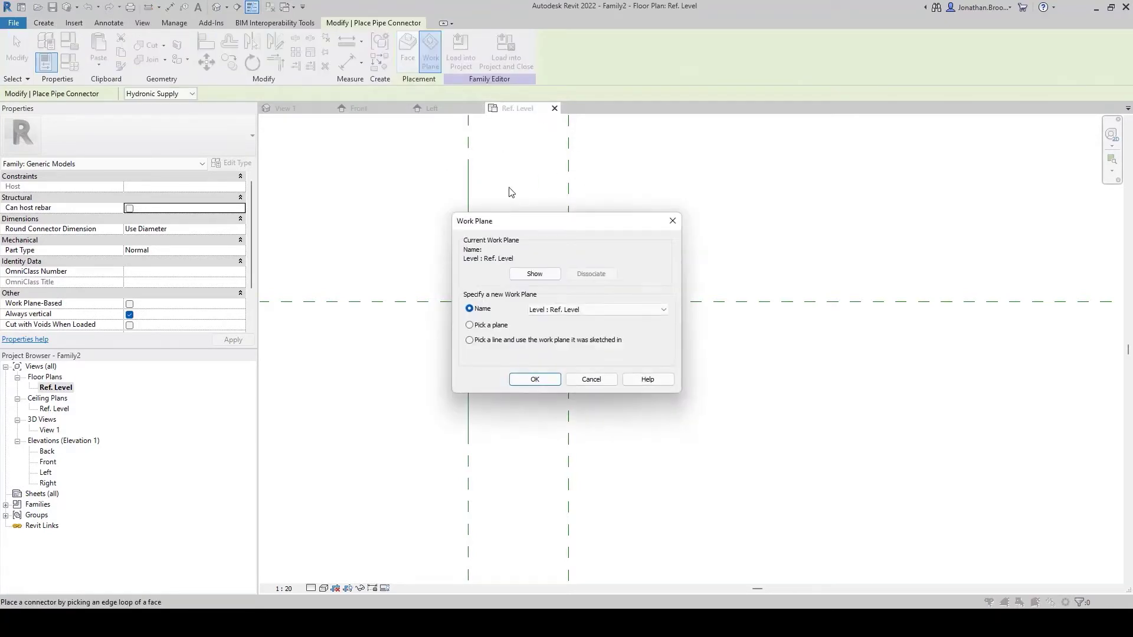
left_click(519, 378)
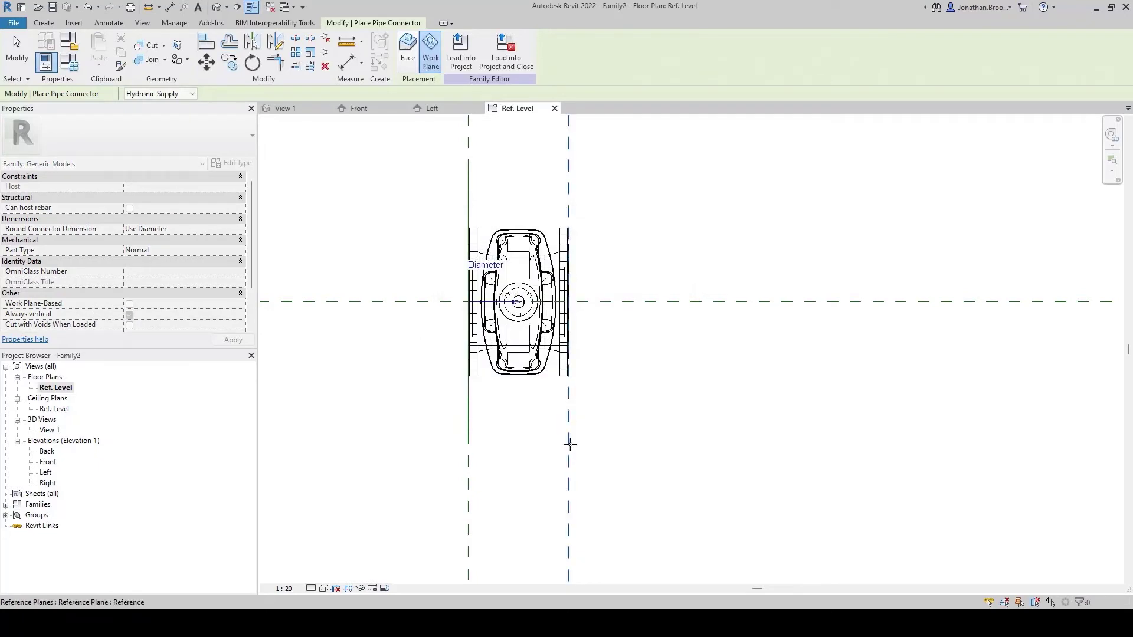
left_click(569, 443)
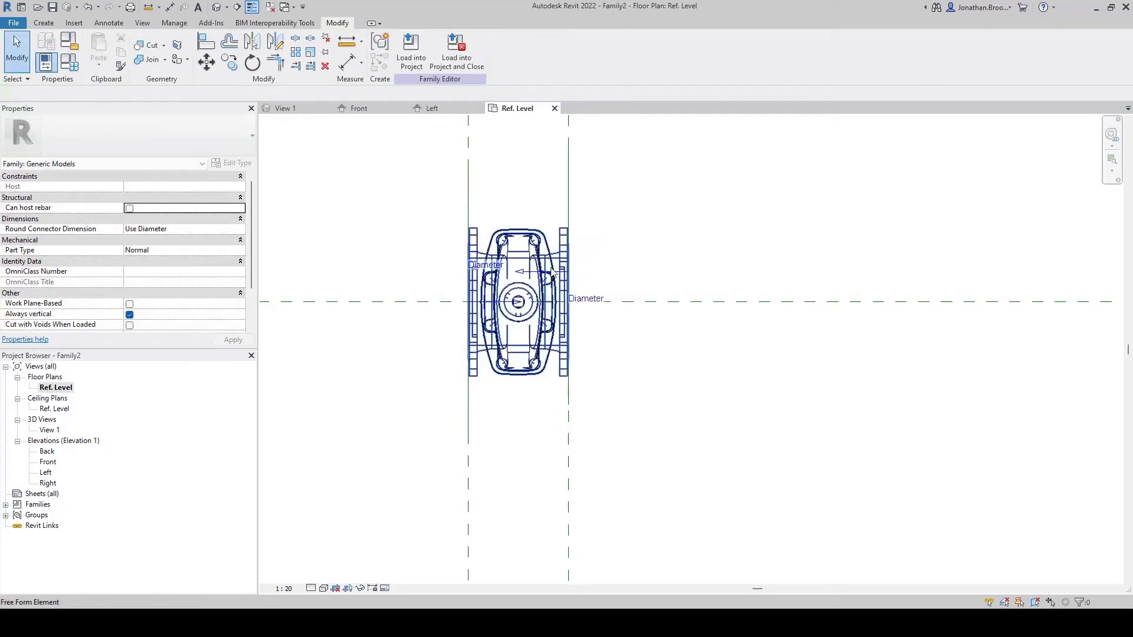
- Set the right flange connector's offset from the horizontal centre reference plane to 0
left_click(569, 278)
left_click(349, 287)
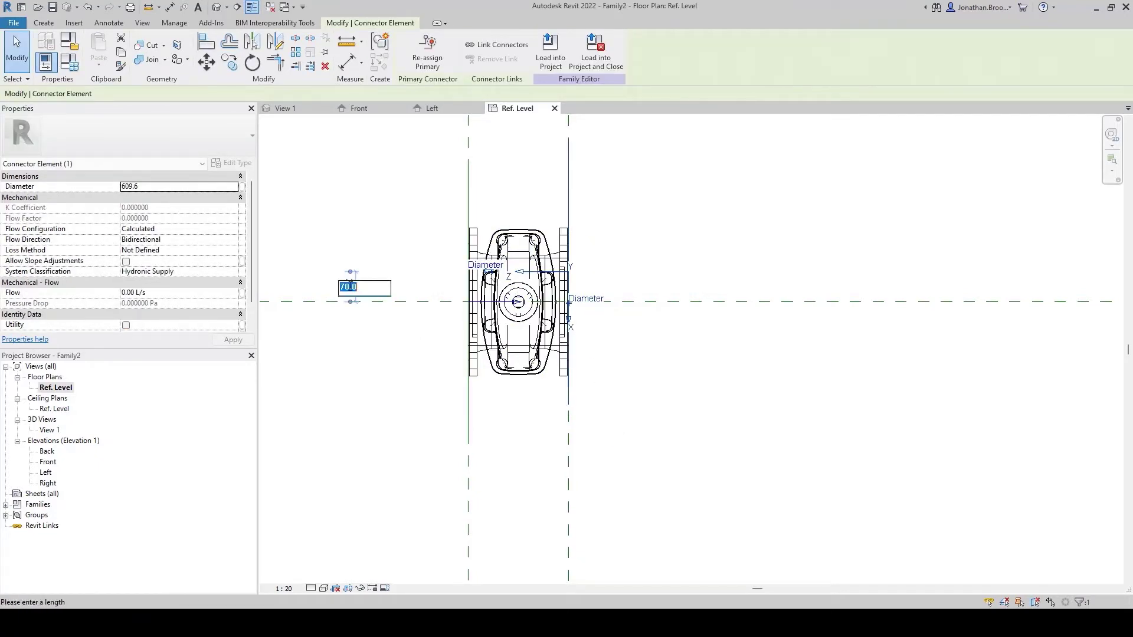
type("0")
key("Return")
key("Escape")
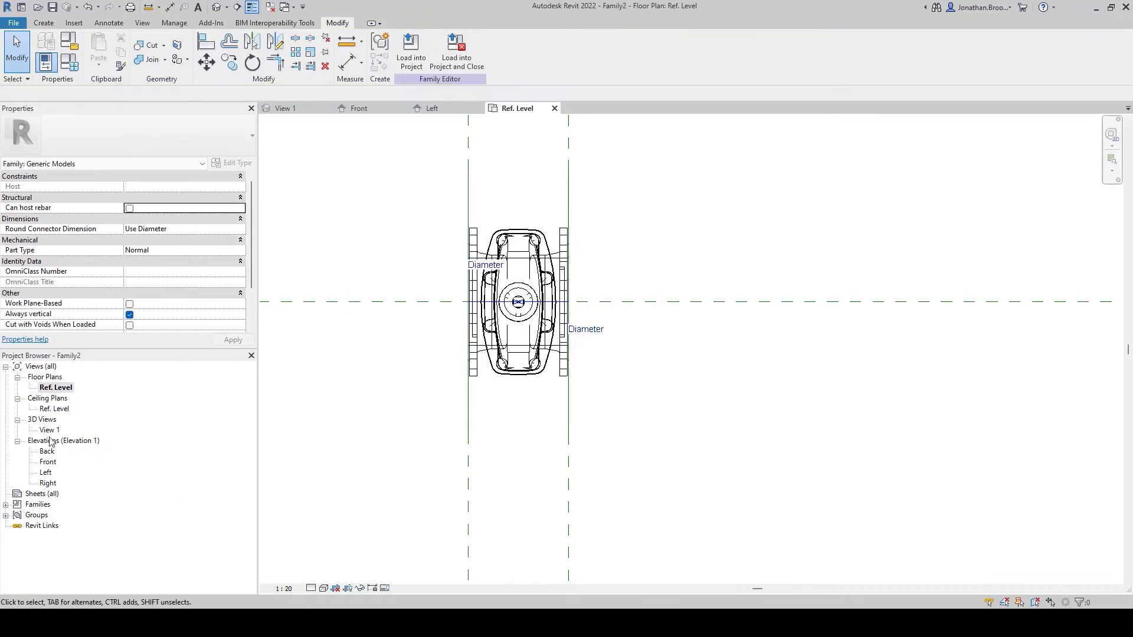
- Open the 3D view View 1 and flip the left flange connector so that it points away from the valve
double_click(49, 430)
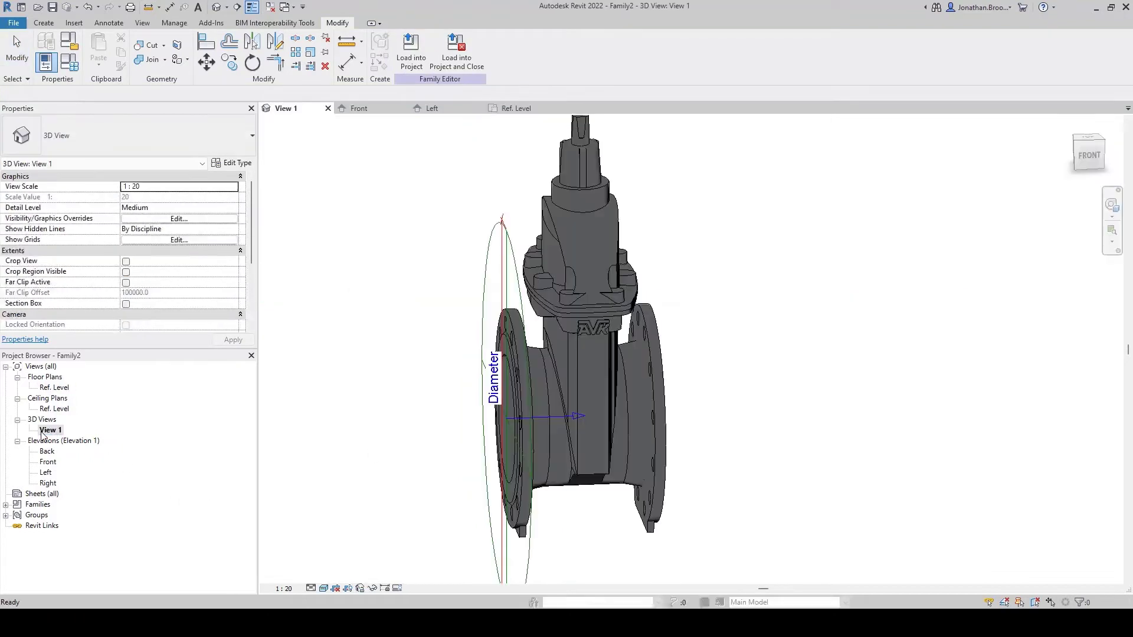
left_click(482, 439)
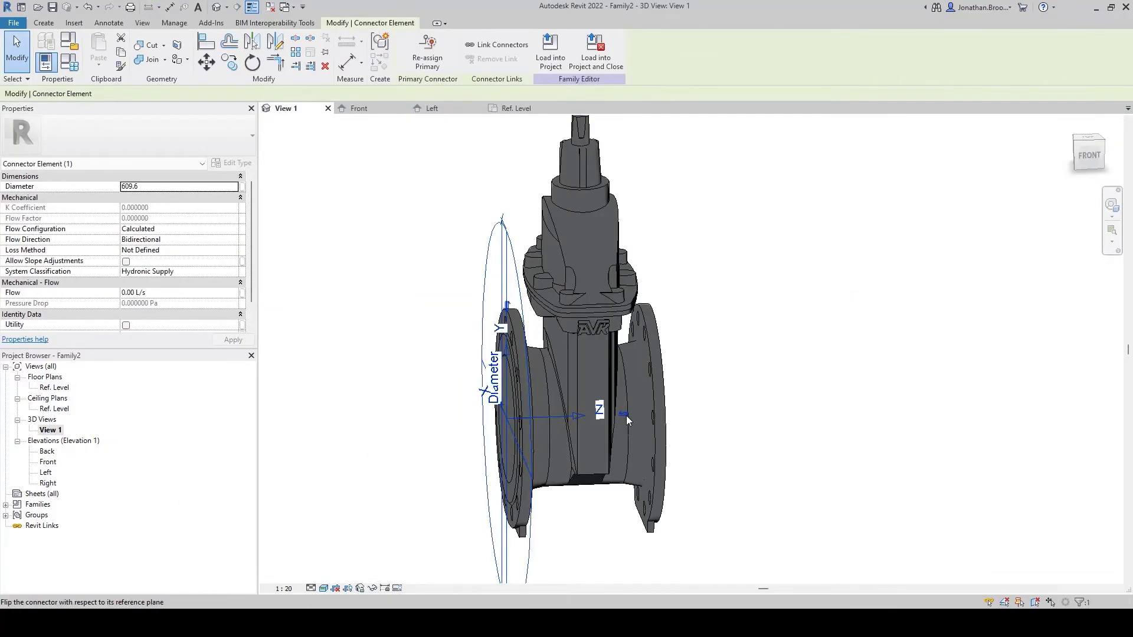
middle_click_drag(626, 416, 259, 448, "shift")
left_click(761, 450)
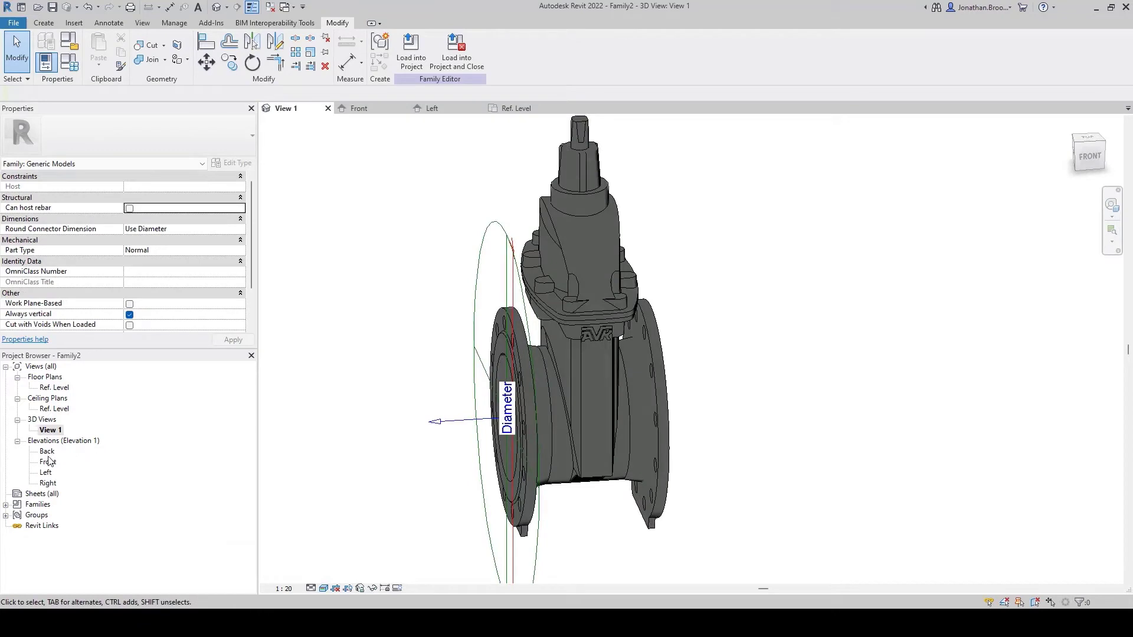
- In the Left elevation, set the height of the connector above the valve to 0 from Ref. Level
double_click(46, 472)
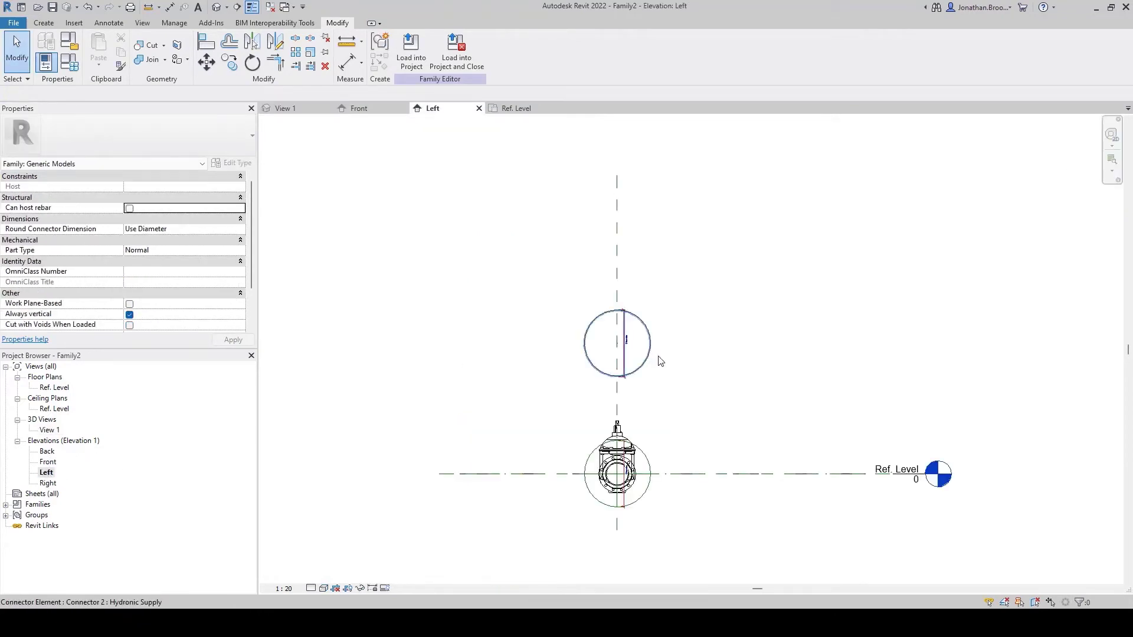
left_click(652, 362)
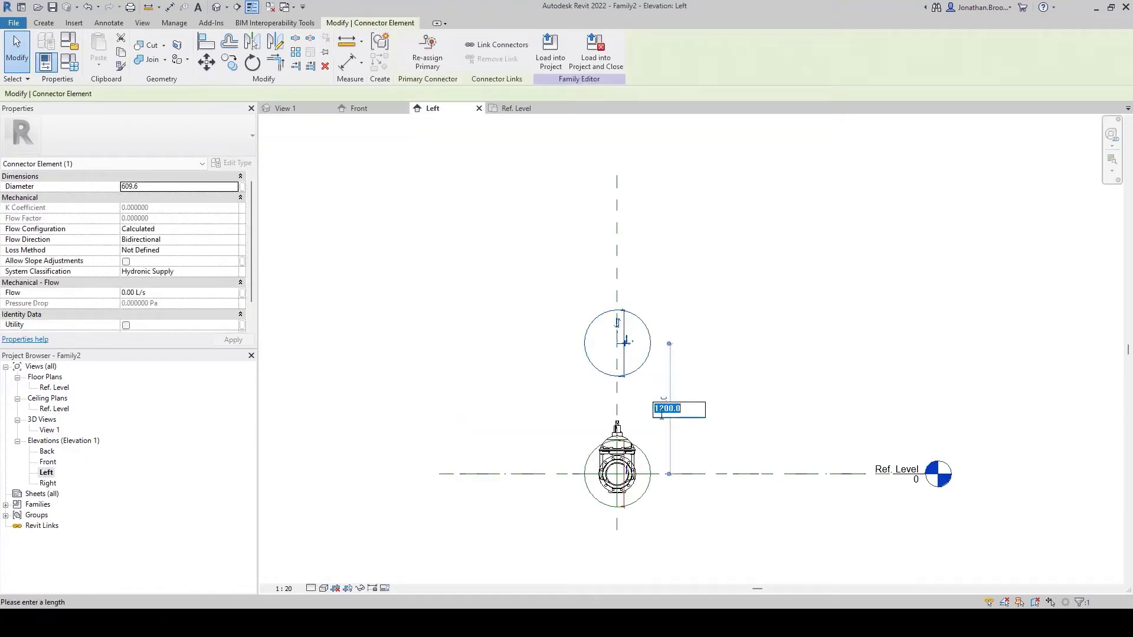
left_click(661, 414)
type("0")
key("Return")
key("Escape")
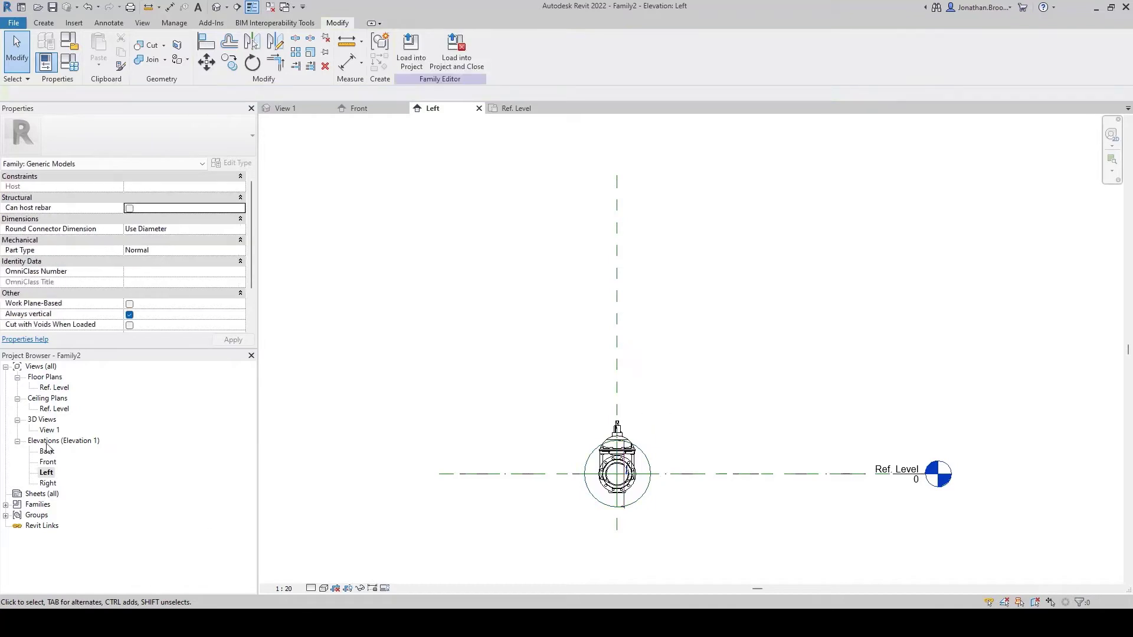
- Return to View 1 and flip the right flange connector so that it points away from the valve
double_click(49, 430)
middle_click_drag(548, 416, 518, 309, "shift")
left_click(544, 444)
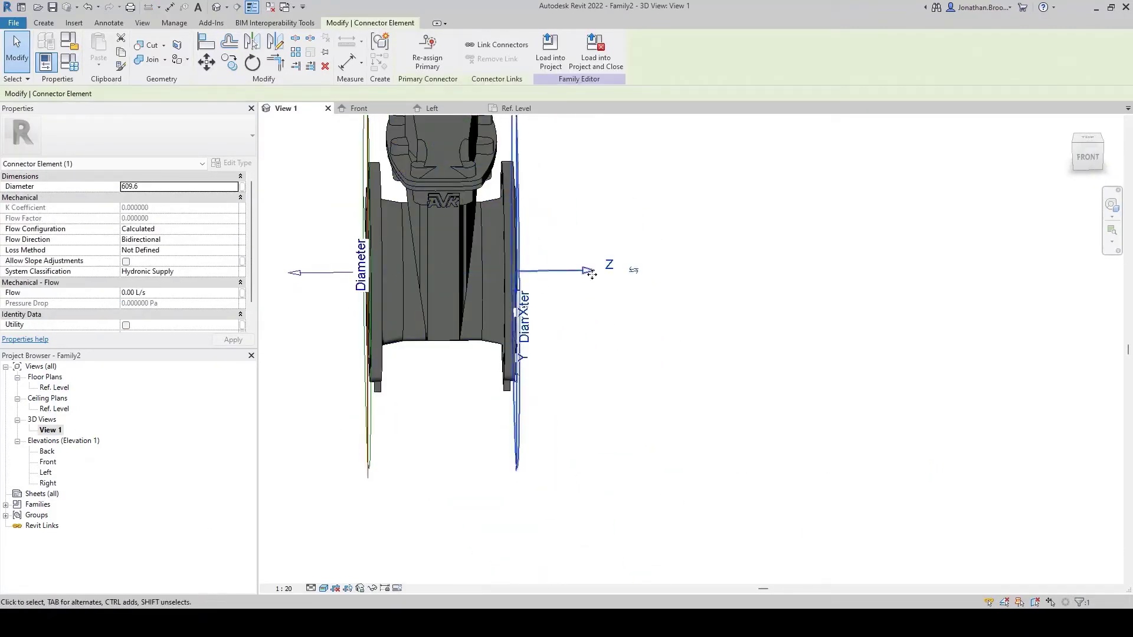
middle_click_drag(591, 275, 459, 418, "shift")
key("Escape")
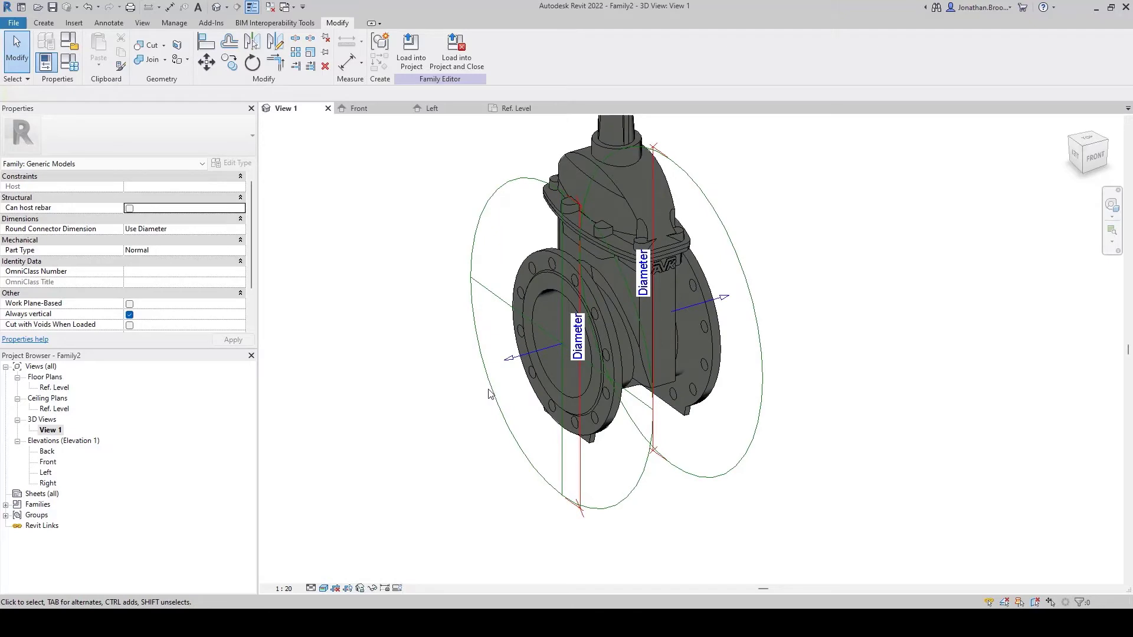
- Give the left flange connector a diameter of 200 mm and the system classification Fitting
left_click(472, 391)
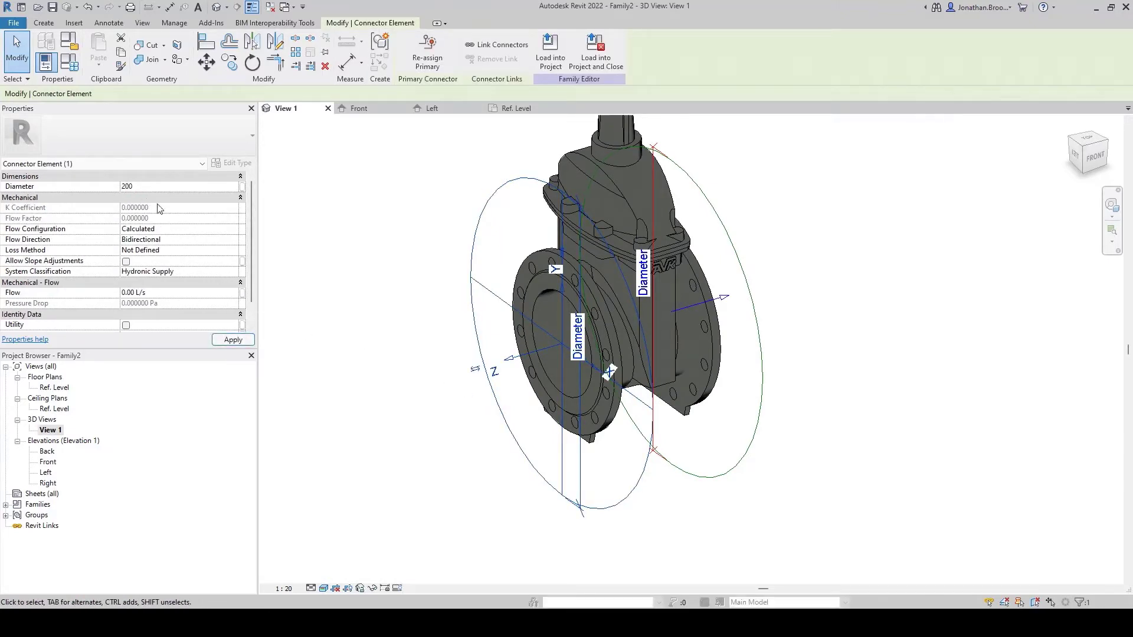
left_click(188, 272)
left_click(236, 275)
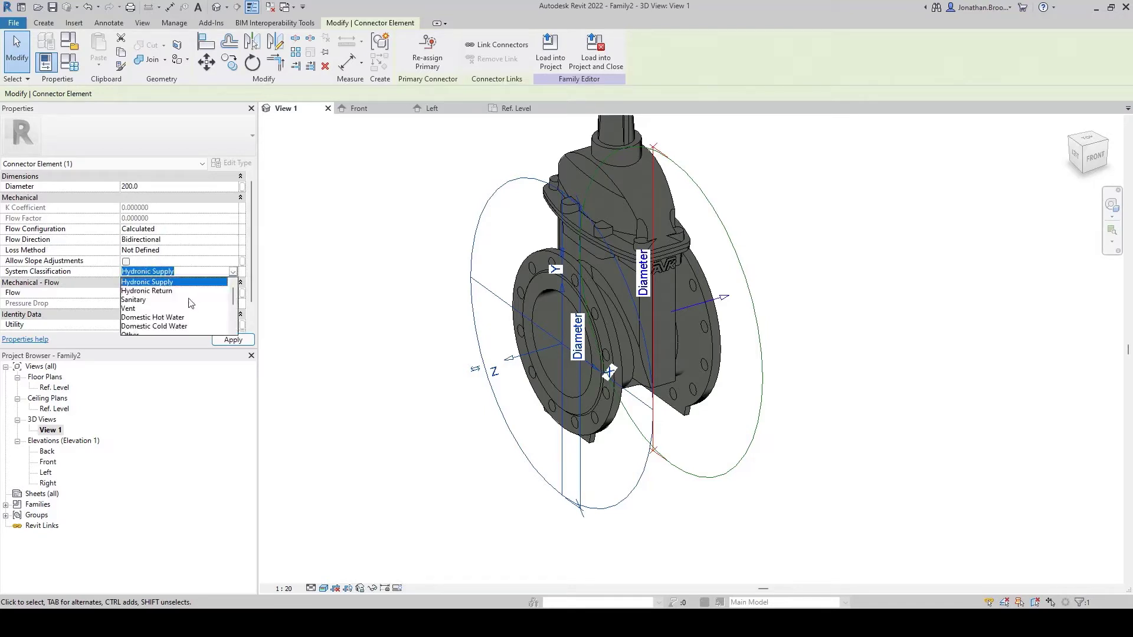
scroll(190, 302, "up", 3)
left_click(137, 321)
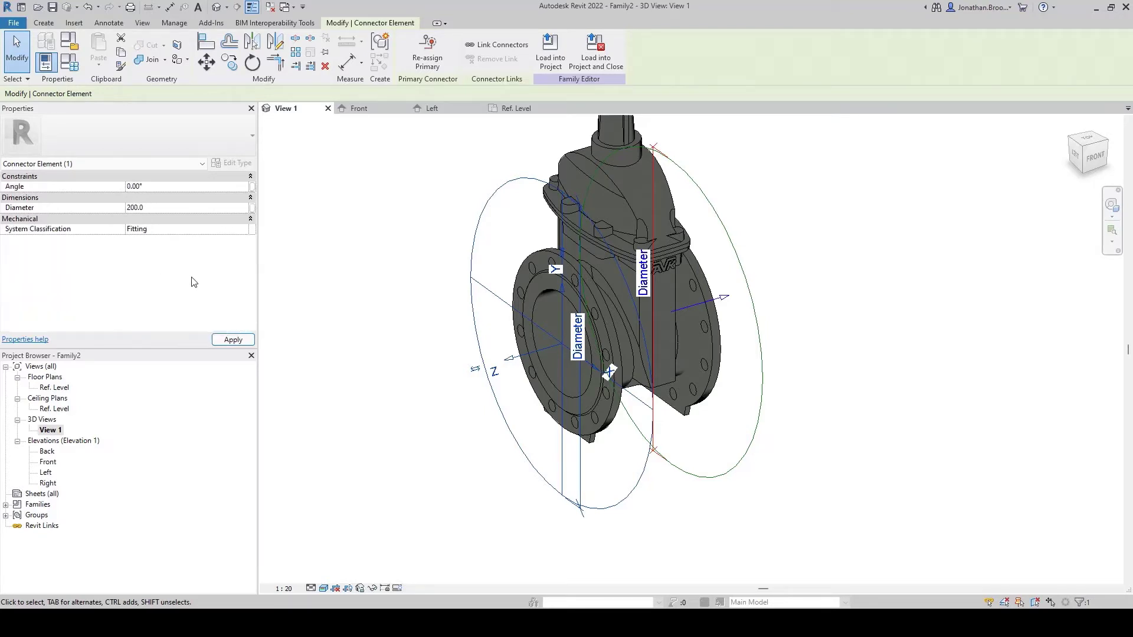
left_click(714, 480)
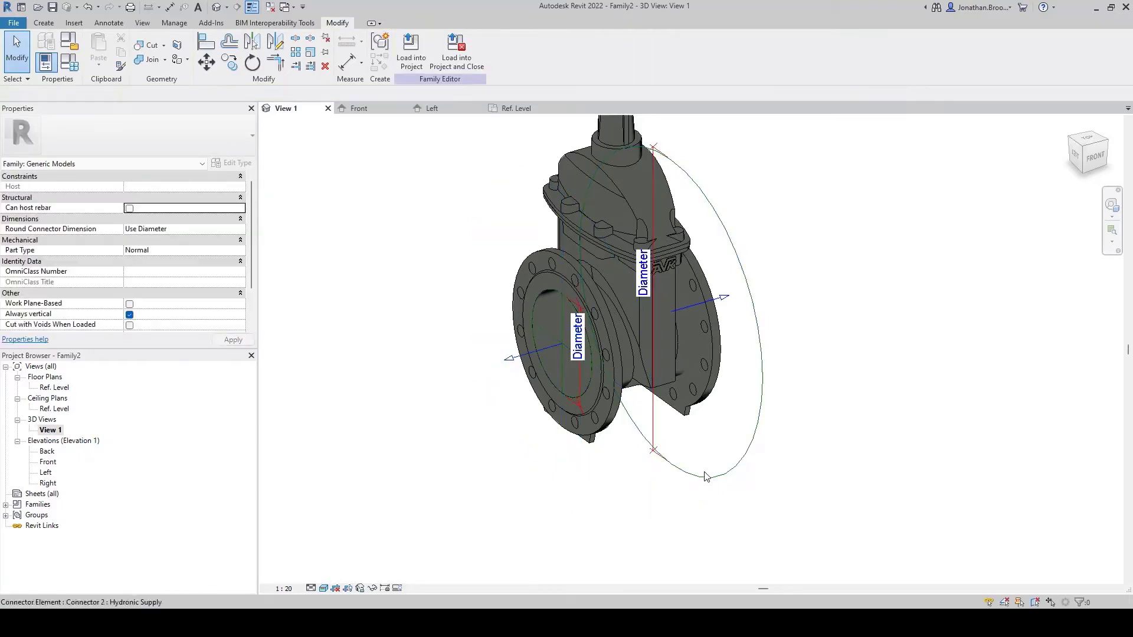
- Give the right flange connector a diameter of 200 mm and the system classification Fitting
left_click(716, 477)
middle_click_drag(804, 455, 434, 392, "shift")
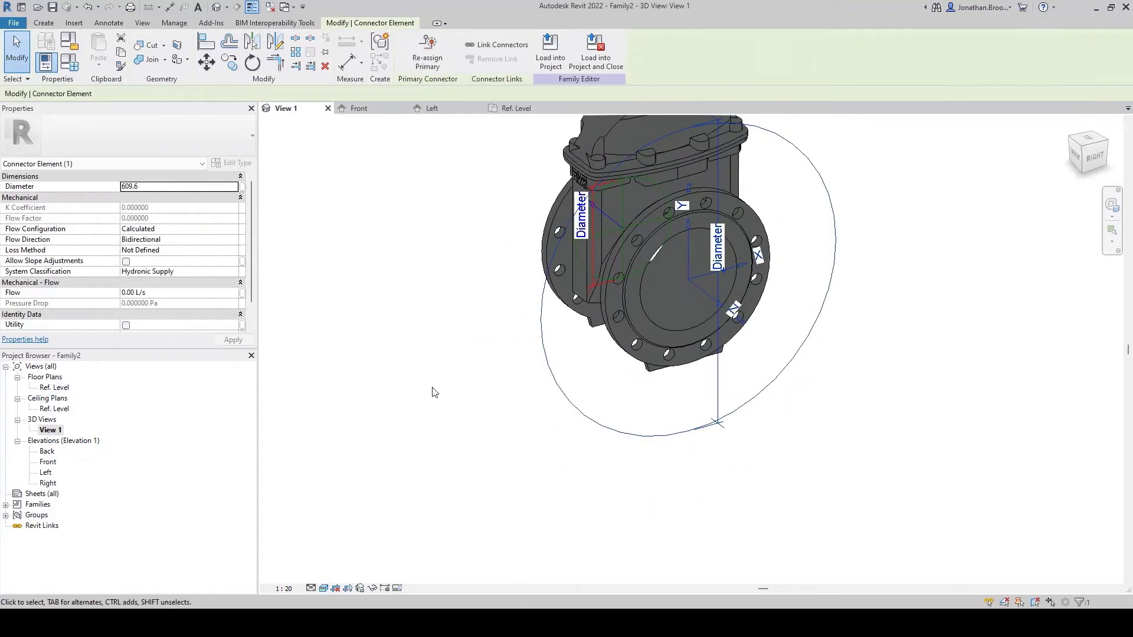
left_click(225, 187)
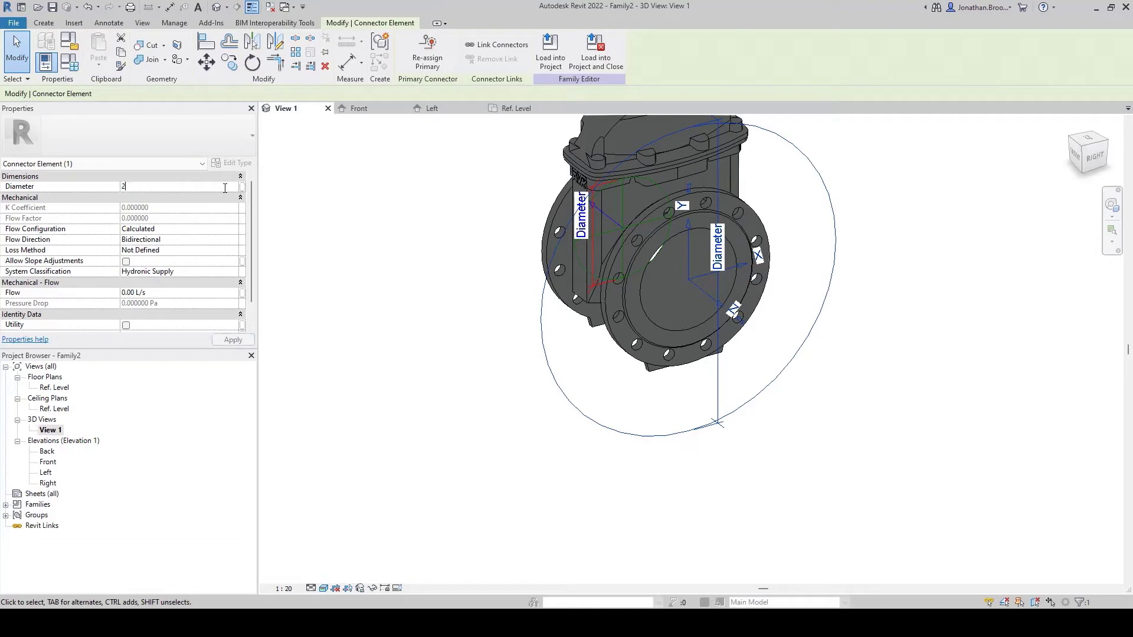
left_click(232, 272)
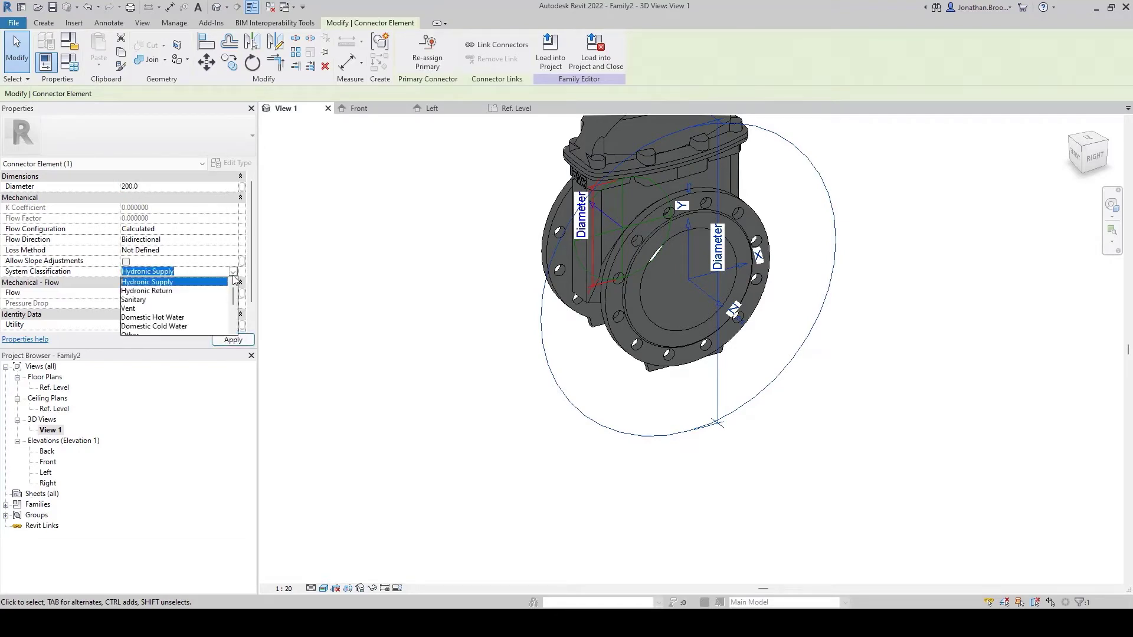
scroll(199, 300, "down", 3)
left_click(147, 321)
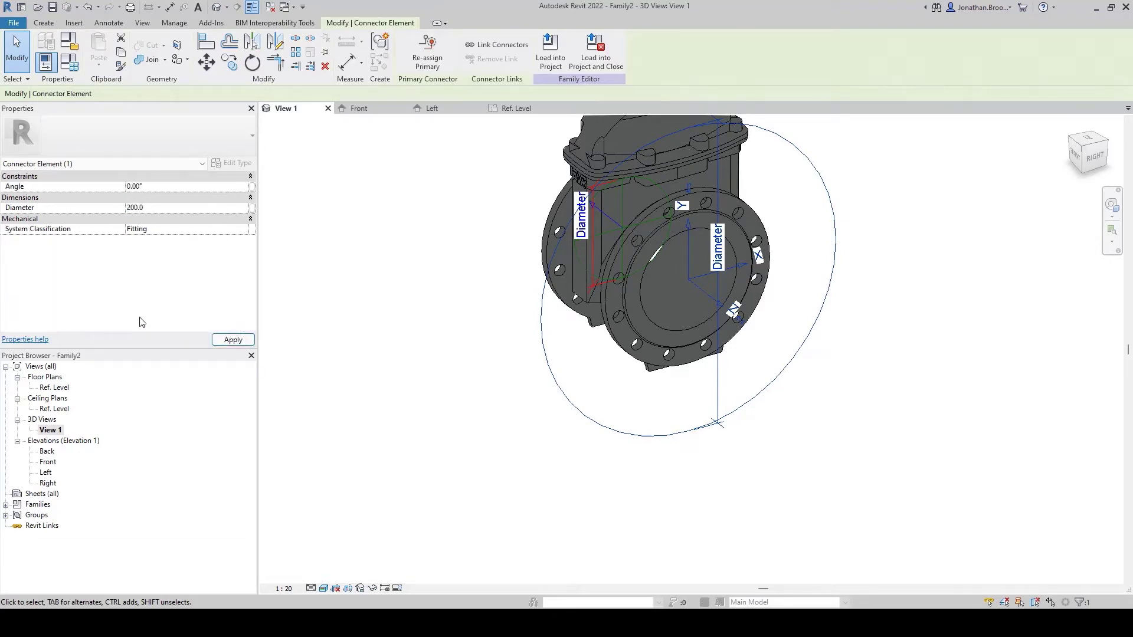
left_click(717, 461)
- Close the inactive views so that only View 1 stays open
middle_click_drag(505, 403, 688, 430, "shift")
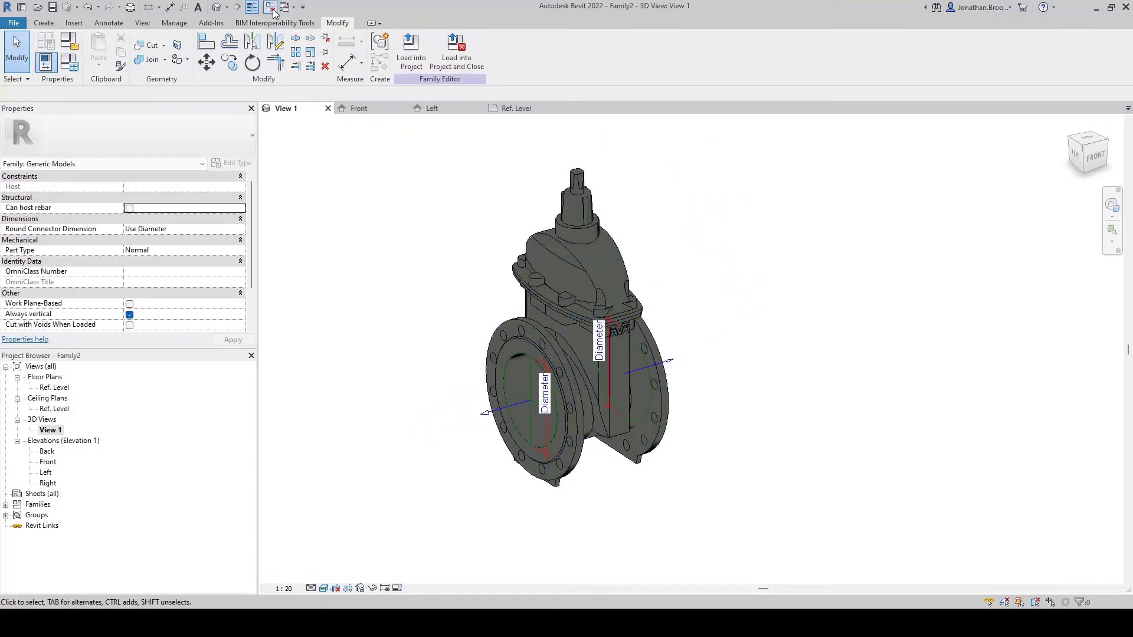
middle_click_drag(375, 269, 420, 273, "shift")
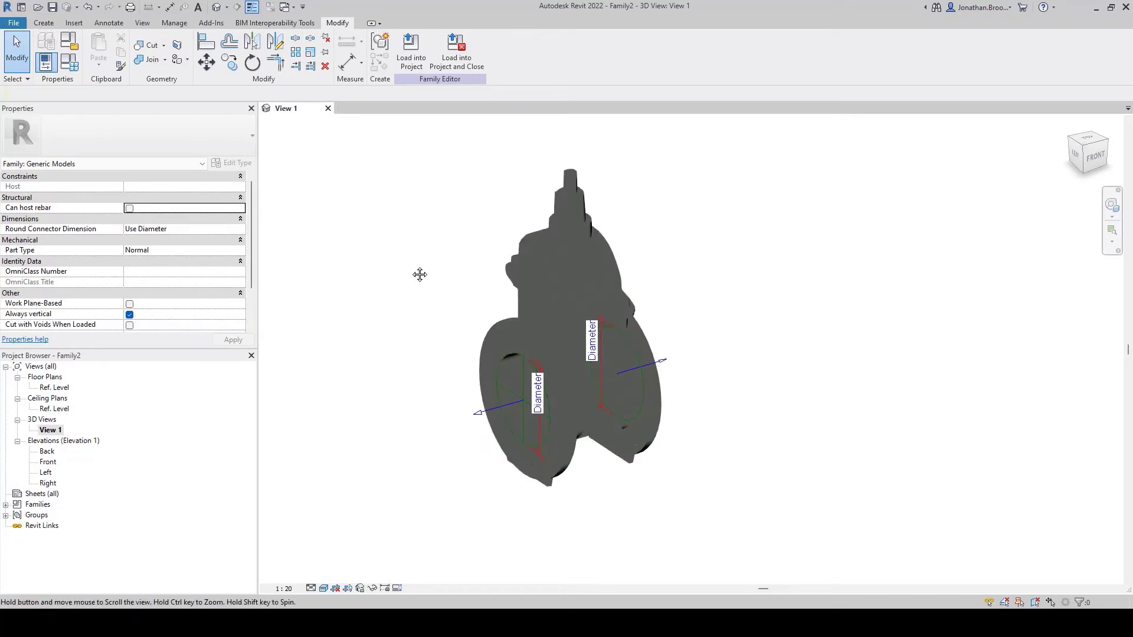
- Start saving the family and browse from the Dropbox Professional folder through Revit, Piping and PipeAccesssories to the GateValves folder
left_click(52, 7)
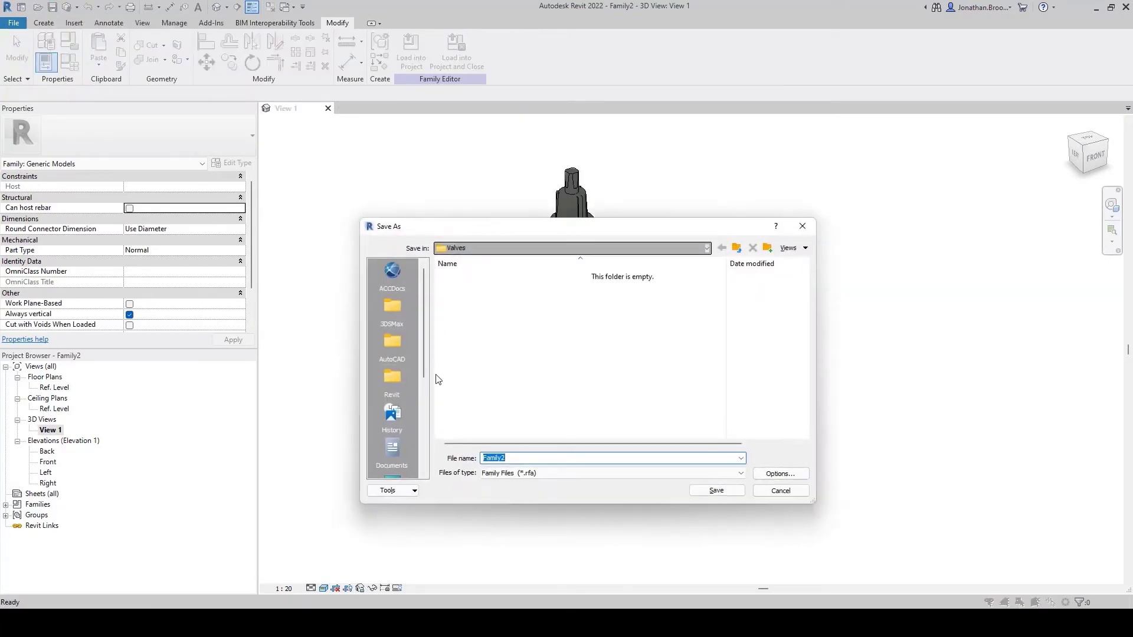
left_click(571, 247)
left_click(481, 305)
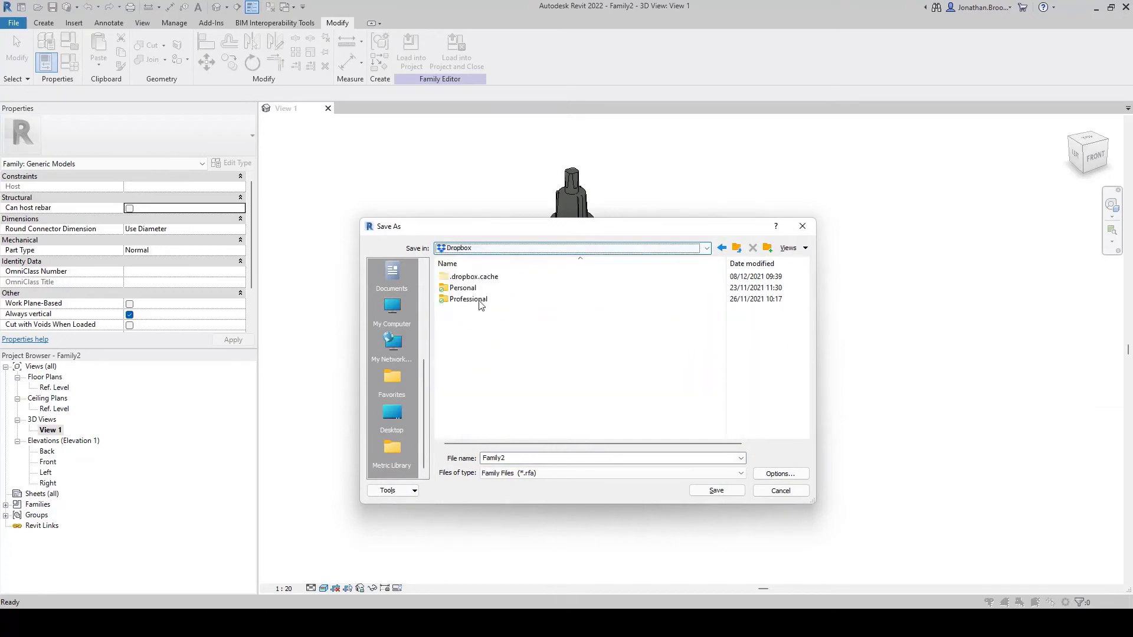
double_click(479, 300)
double_click(481, 310)
double_click(494, 342)
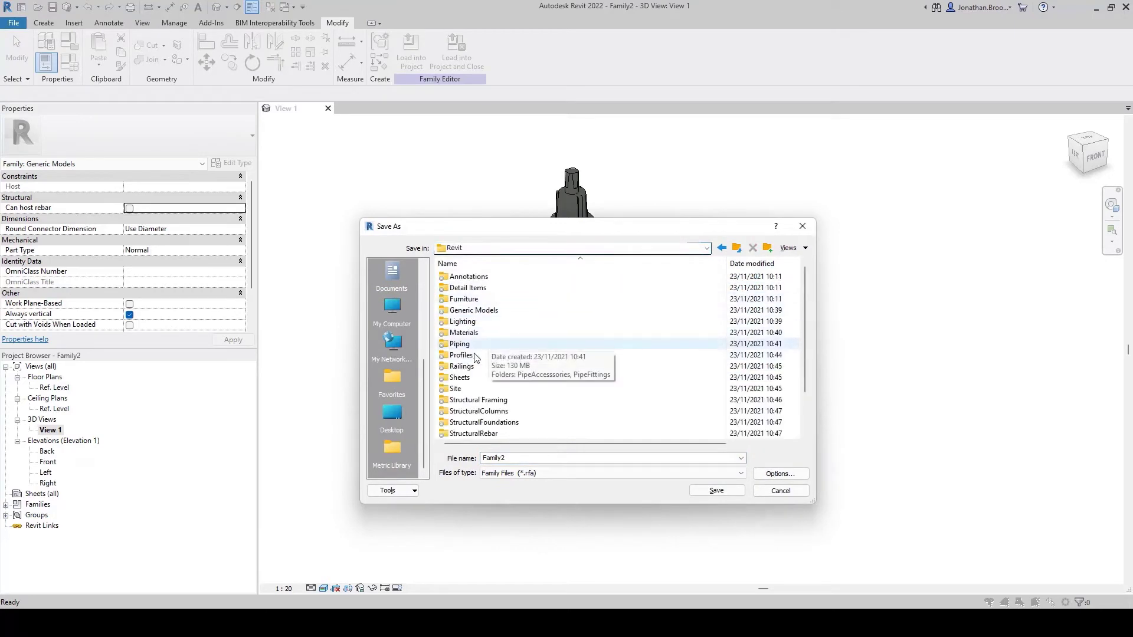
double_click(466, 345)
double_click(467, 276)
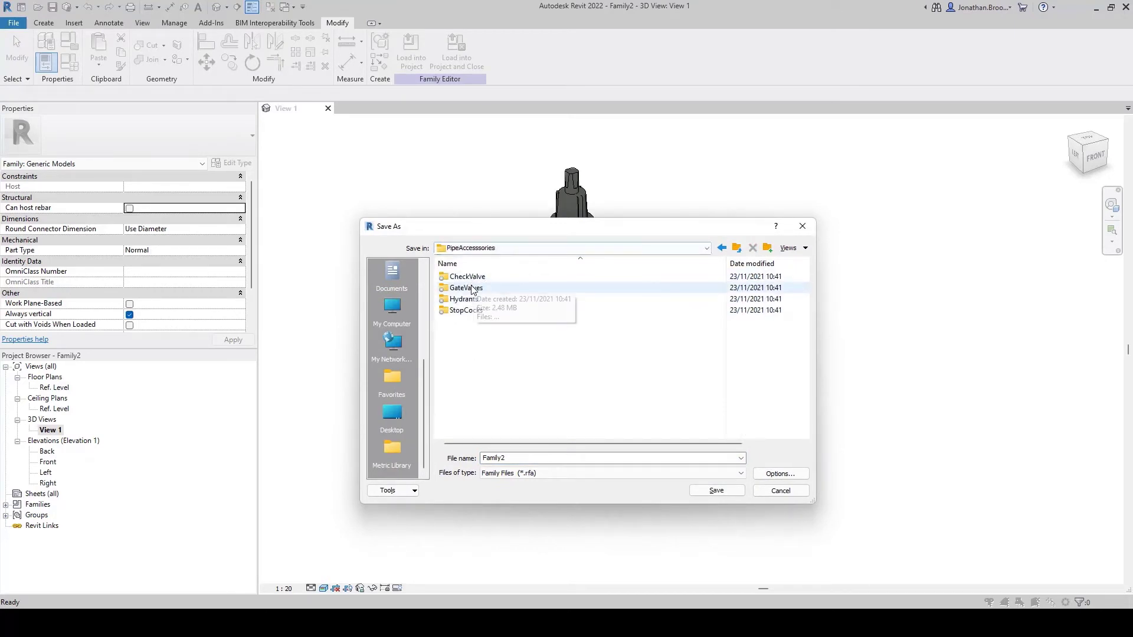
double_click(473, 288)
- Save the family as 3D-PipeAccessories-AVKResilientSeatedGateValve_200mm.rfa, basing the name on the existing 150mm file
left_click(519, 288)
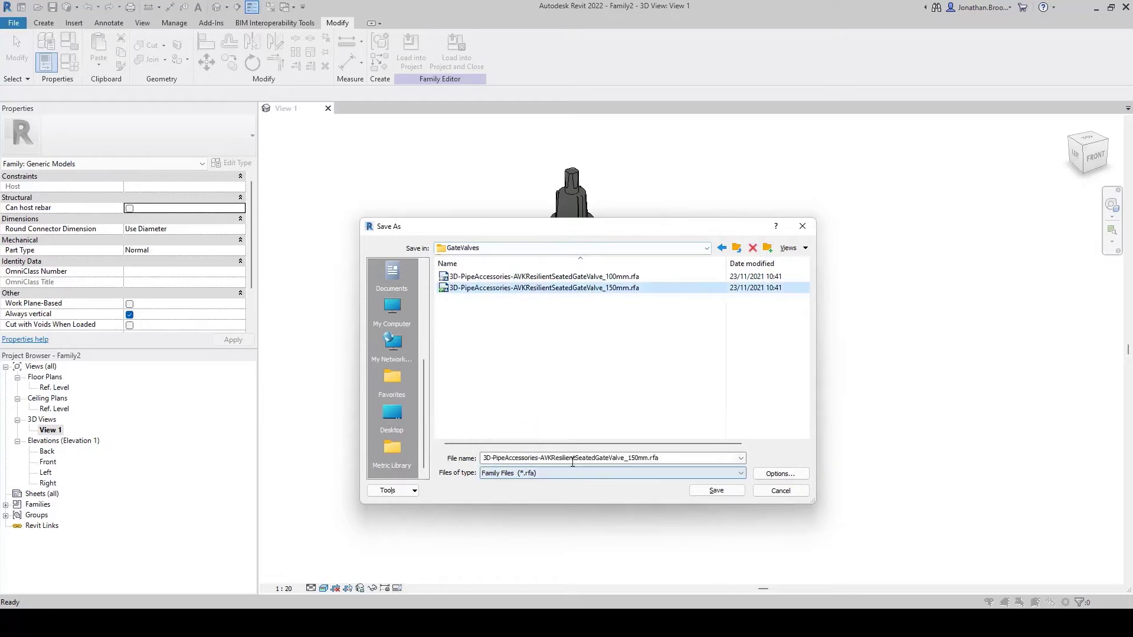
left_click_drag(627, 458, 634, 460)
left_click(732, 491)
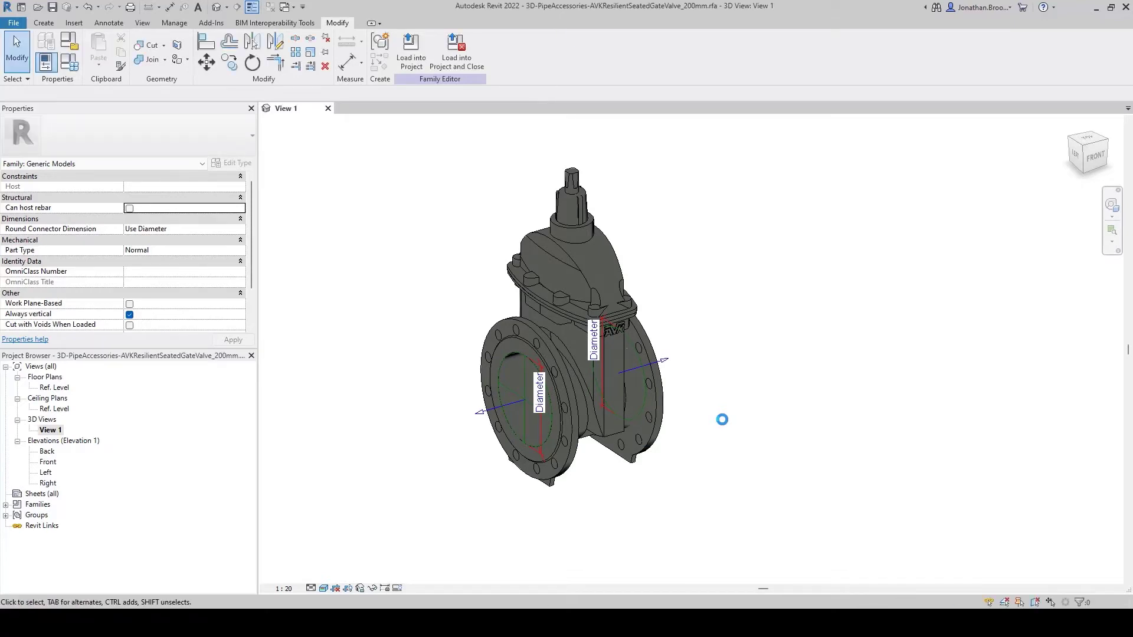
- Change the family category to Pipe Accessories, with Always vertical turned off and Work Plane-Based turned on
middle_click_drag(451, 260, 472, 286)
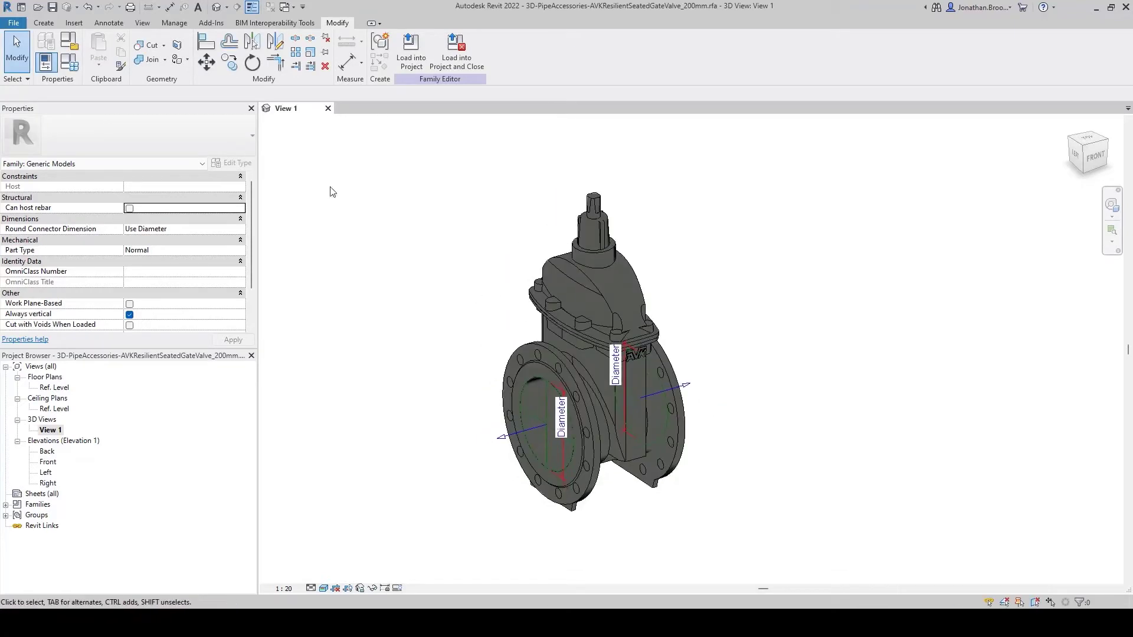
left_click(65, 45)
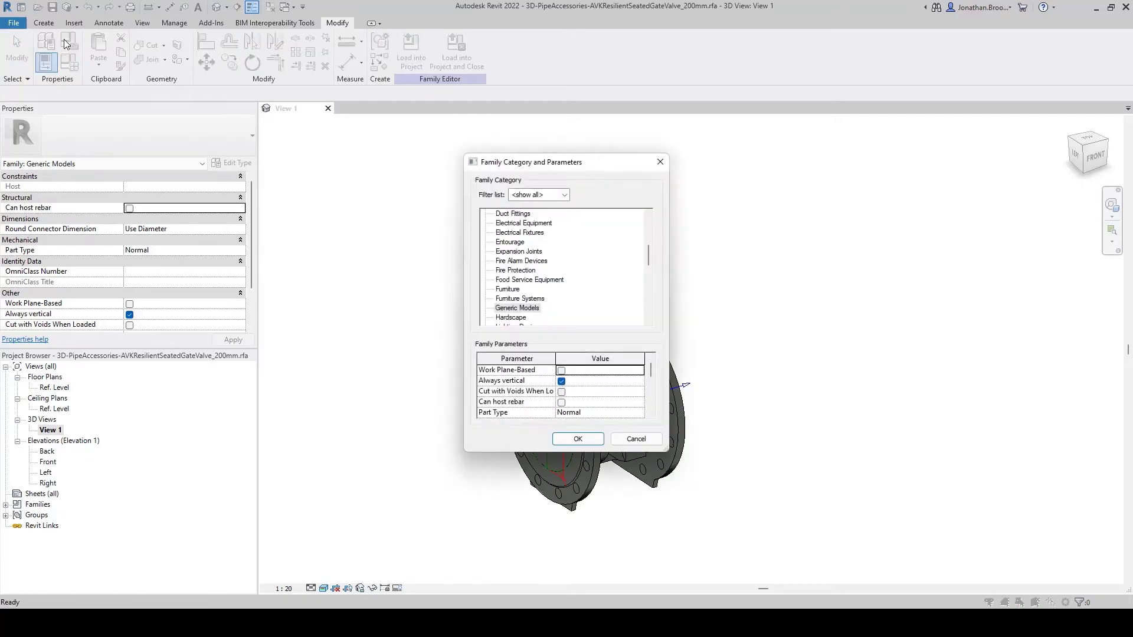
scroll(560, 271, "down", 4)
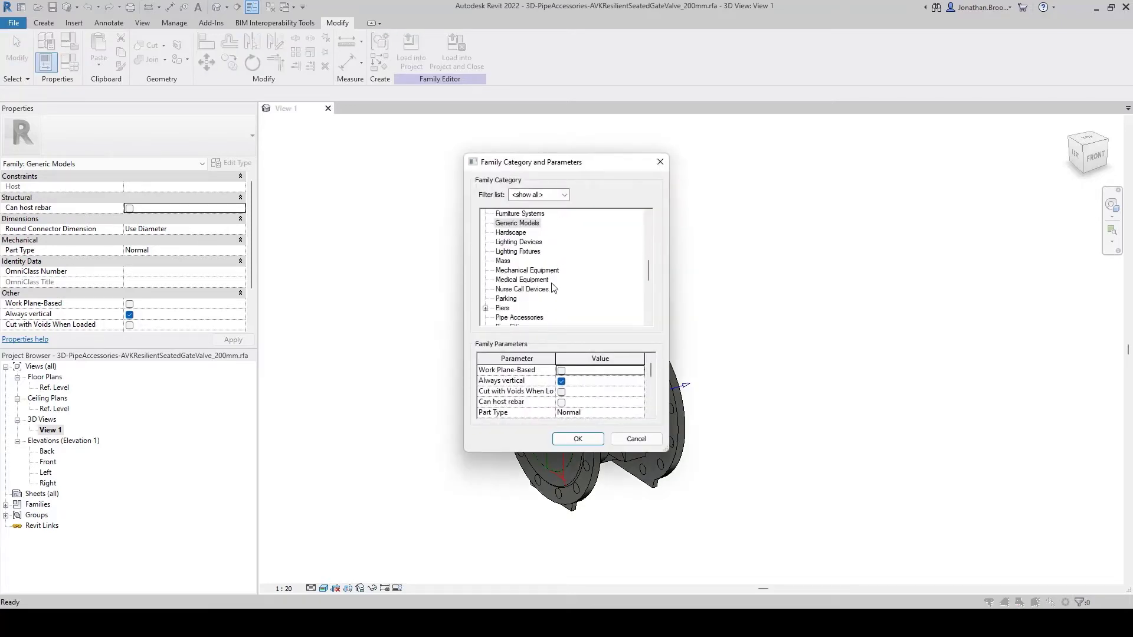
left_click(527, 282)
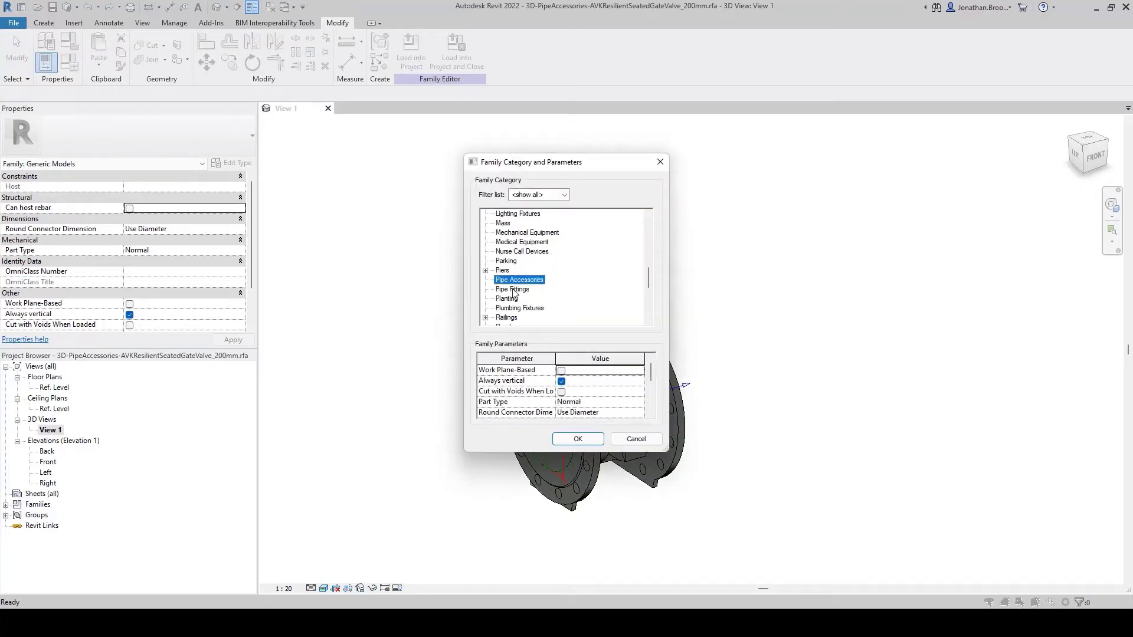
left_click(562, 382)
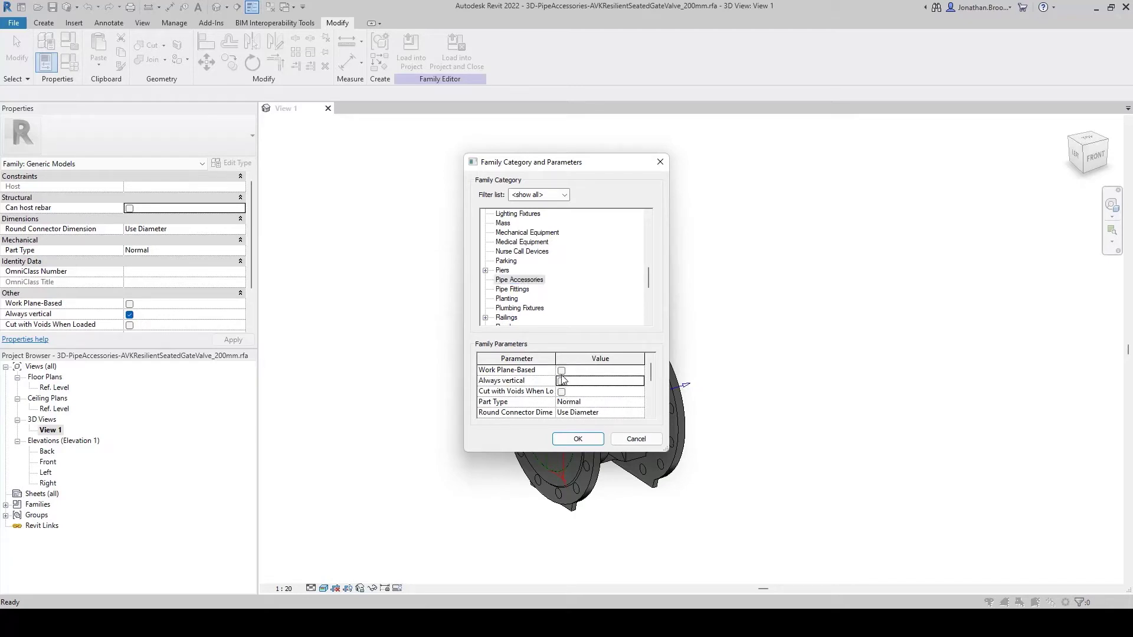
scroll(522, 389, "down", 2)
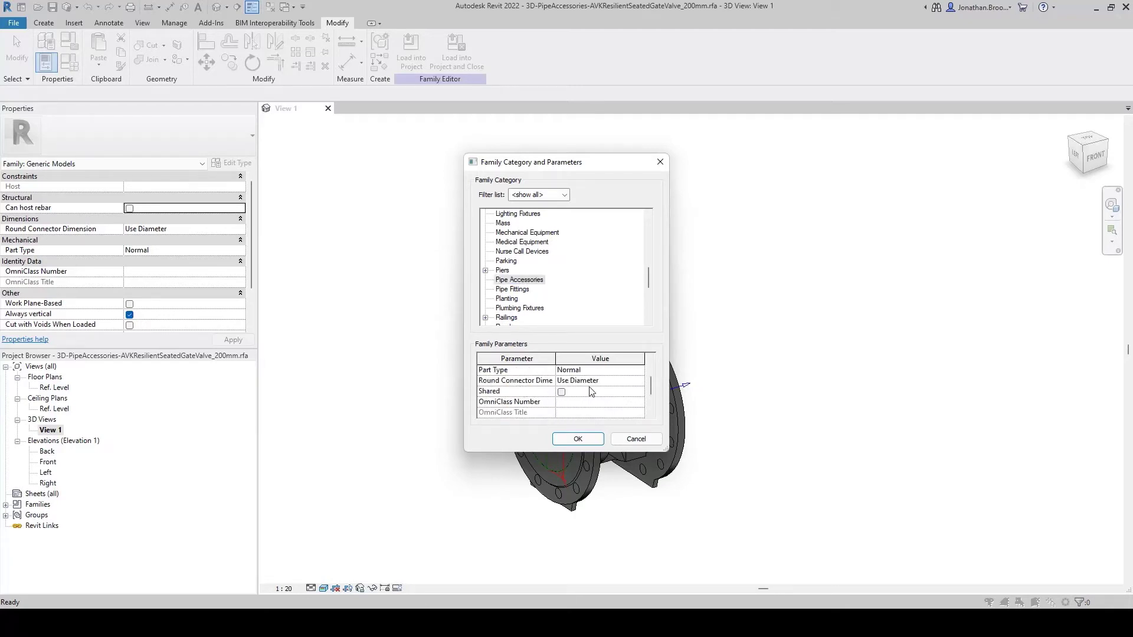
left_click_drag(650, 394, 650, 376)
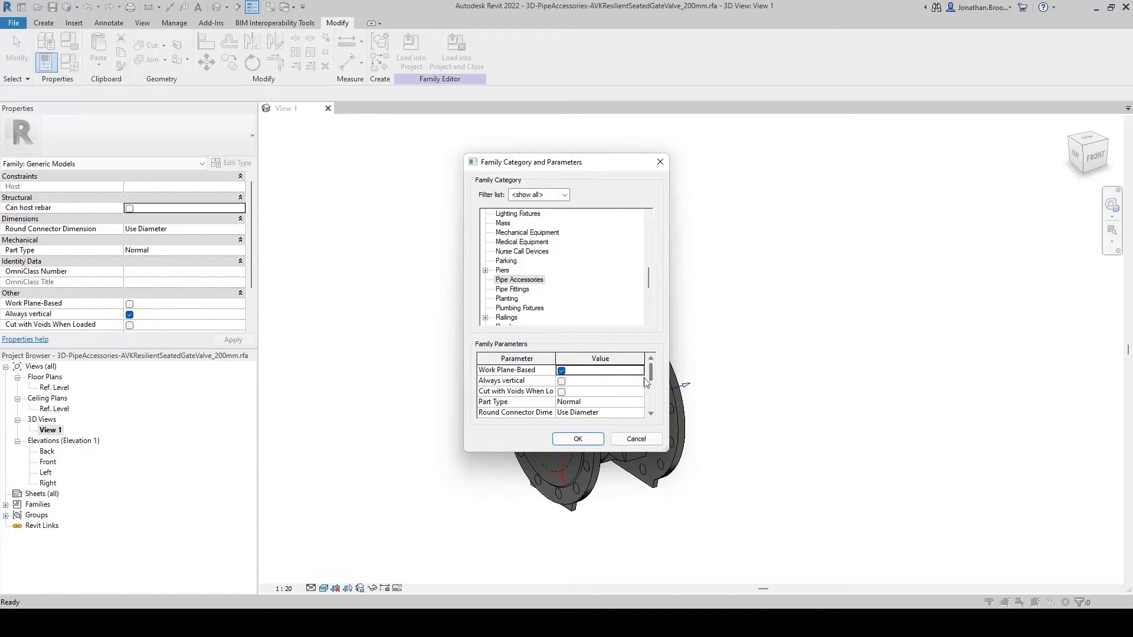
- Set the family's Part Type to Valve - Normal and accept the category and parameter settings
left_click(614, 401)
left_click(620, 401)
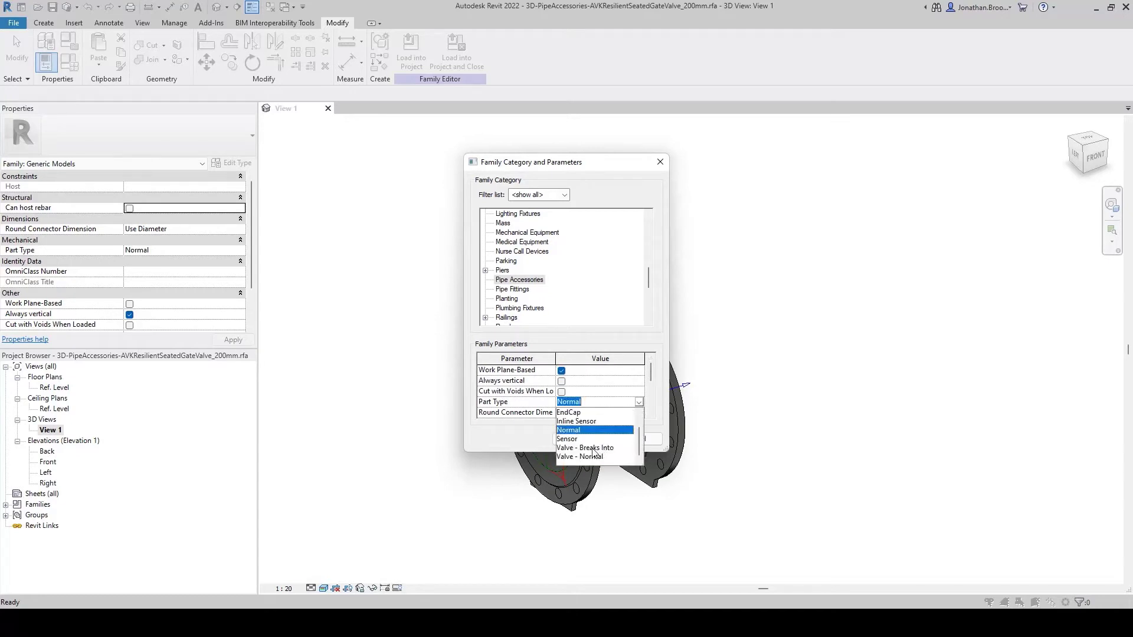
left_click(592, 457)
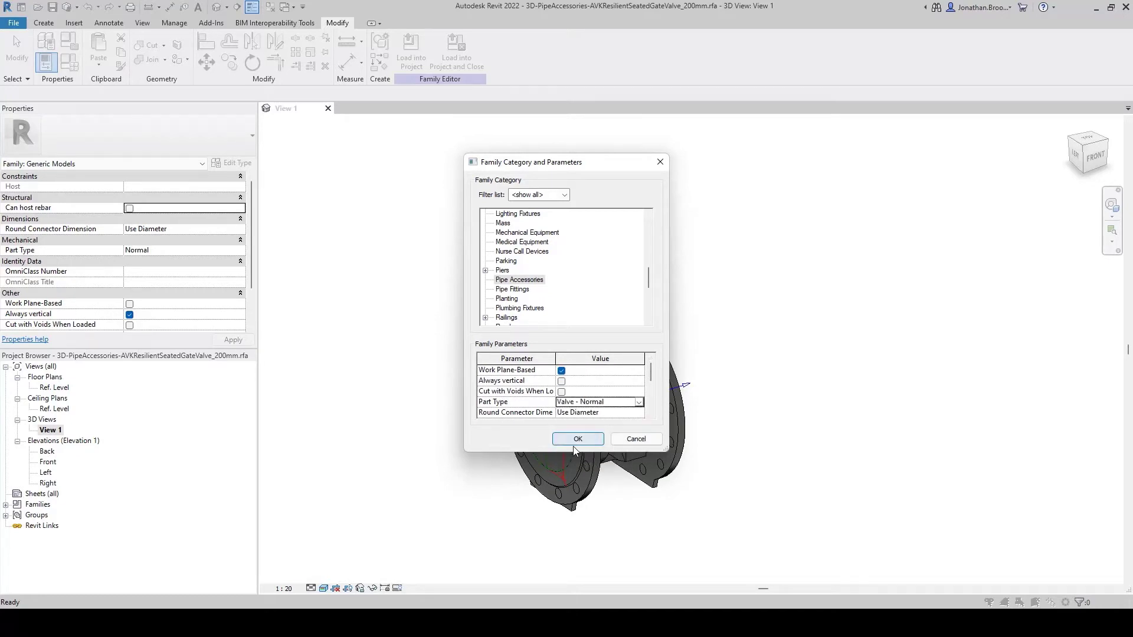
left_click(581, 439)
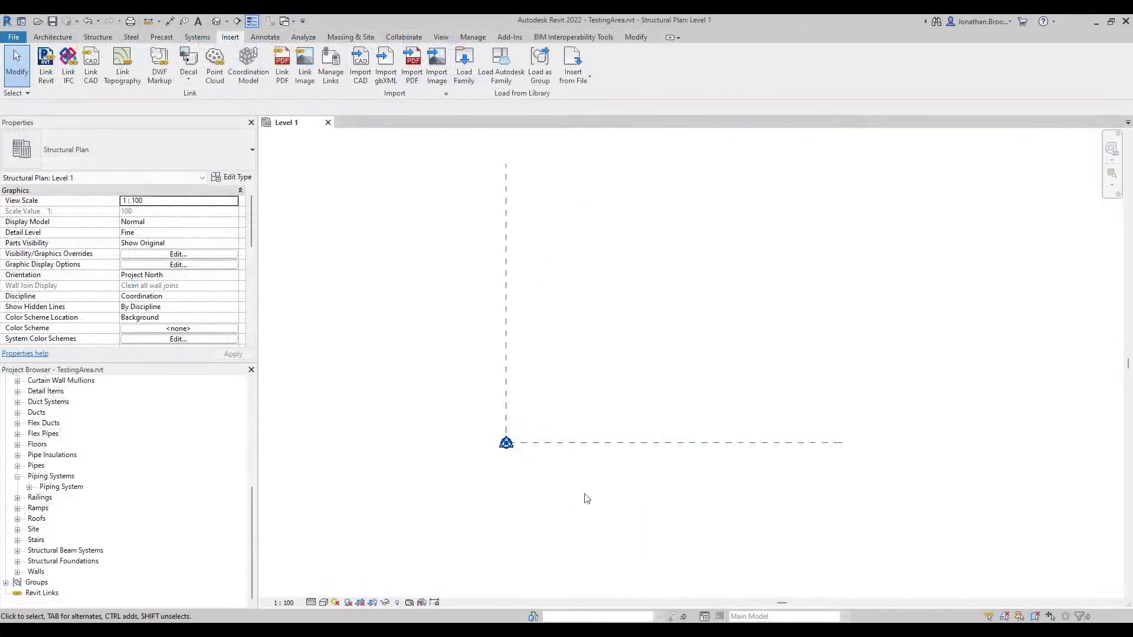
- In the TestingArea project, load 3D-PipeAccessories-AVKResilientSeatedGateValve_200mm.rfa from the GateValves folder under Piping, PipeAccesssories
left_click(463, 79)
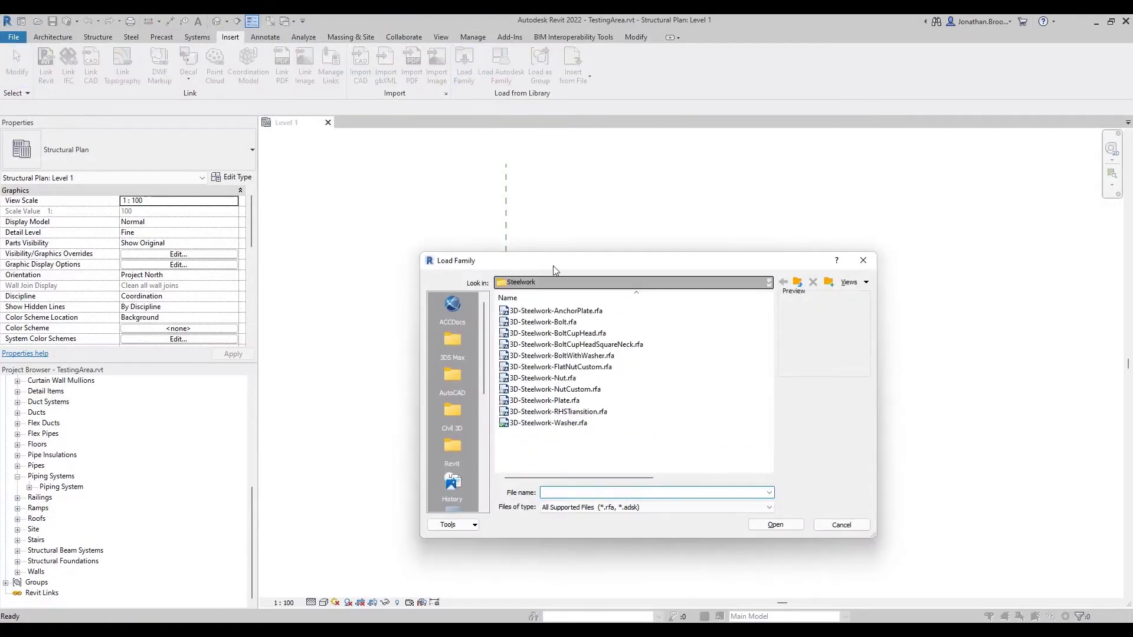
left_click(453, 429)
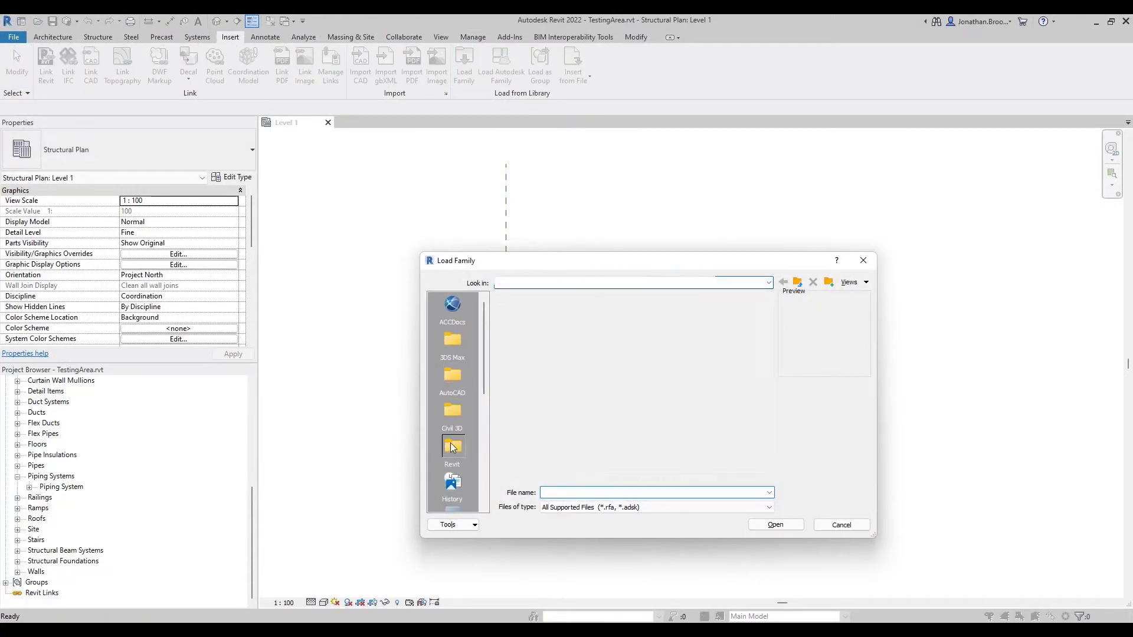
double_click(534, 380)
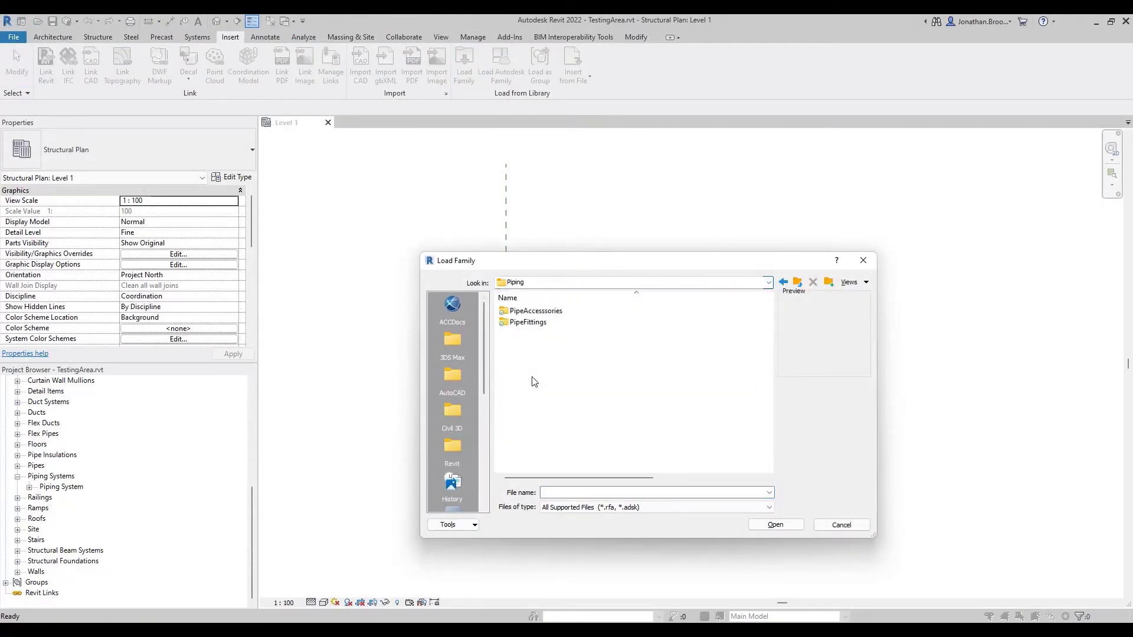
double_click(538, 311)
double_click(527, 323)
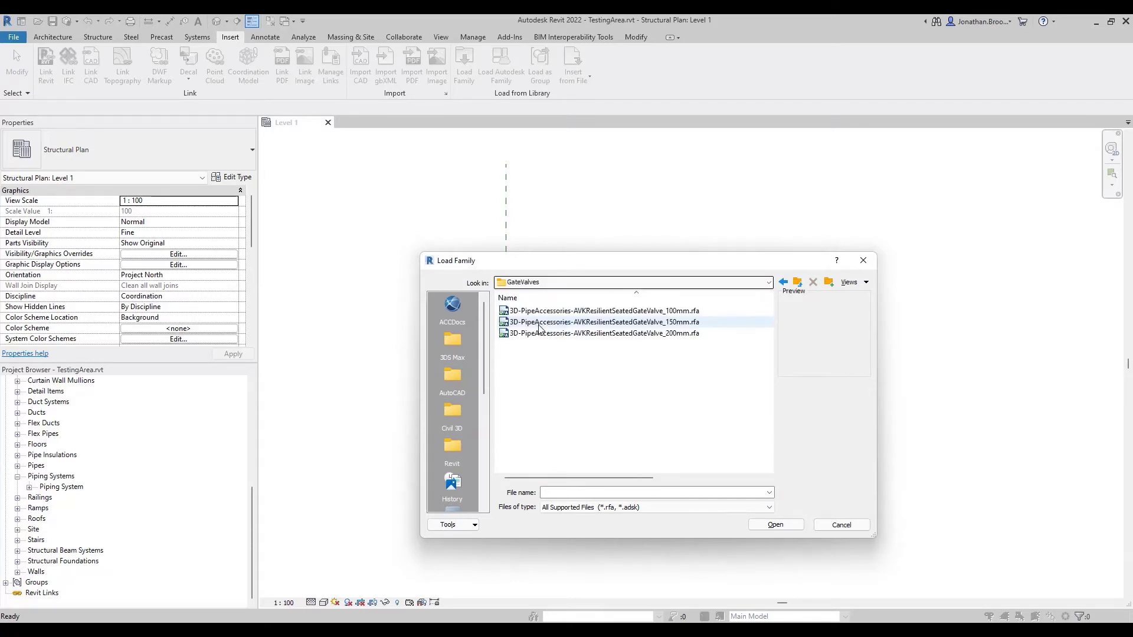
left_click(578, 334)
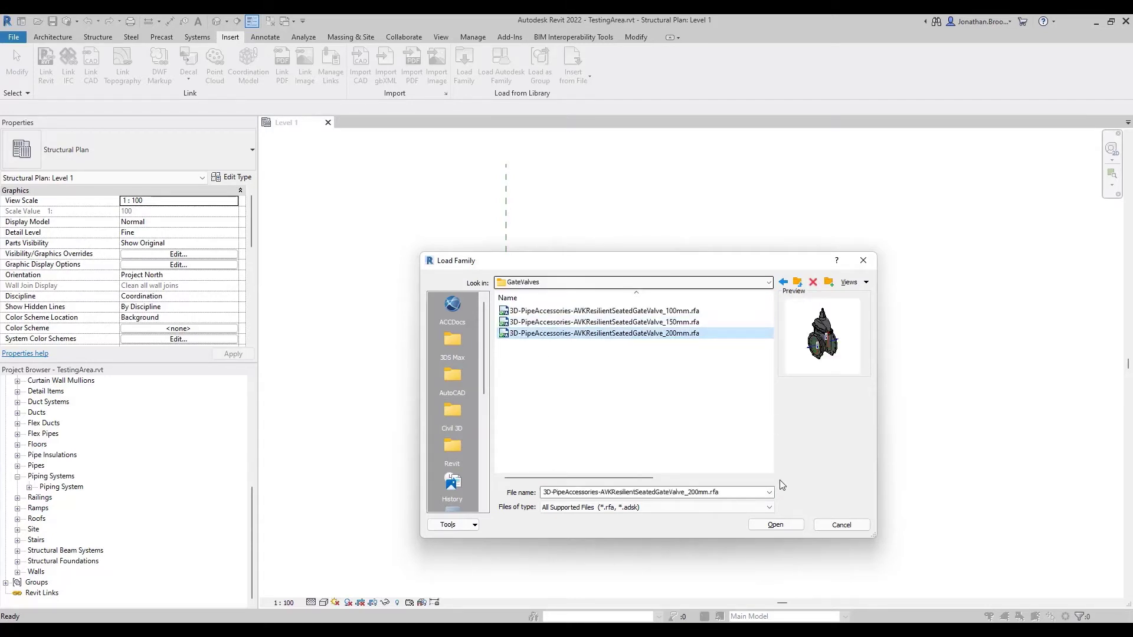
left_click(779, 526)
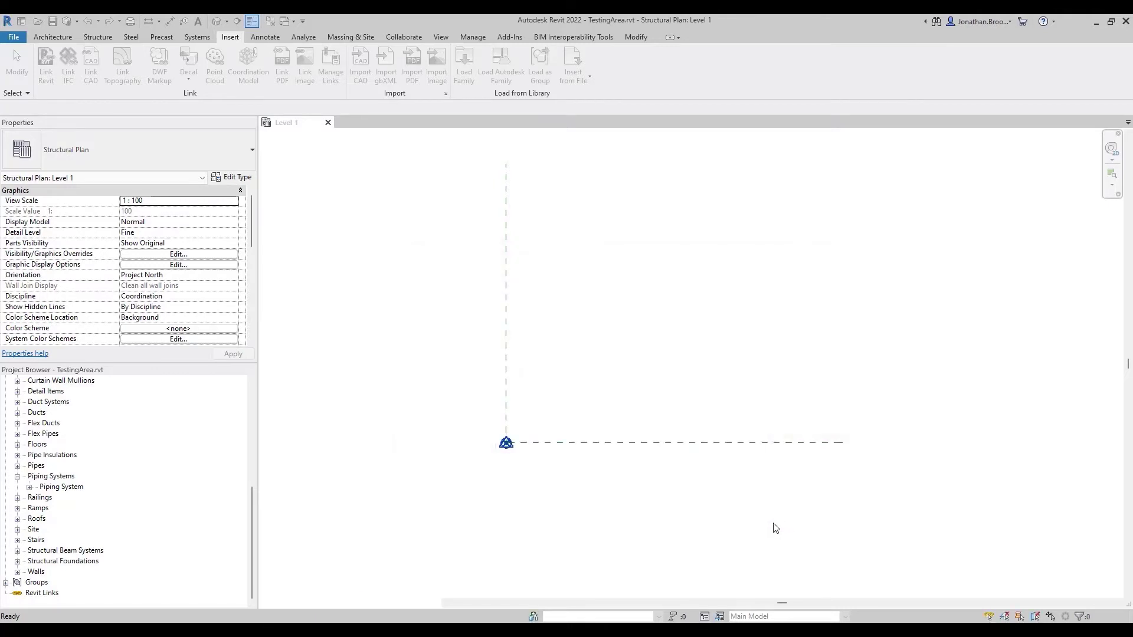
- Place the 200 mm gate valve as a pipe accessory on the Level 1 work plane, on the horizontal reference plane 3000 mm from the vertical one
left_click(188, 38)
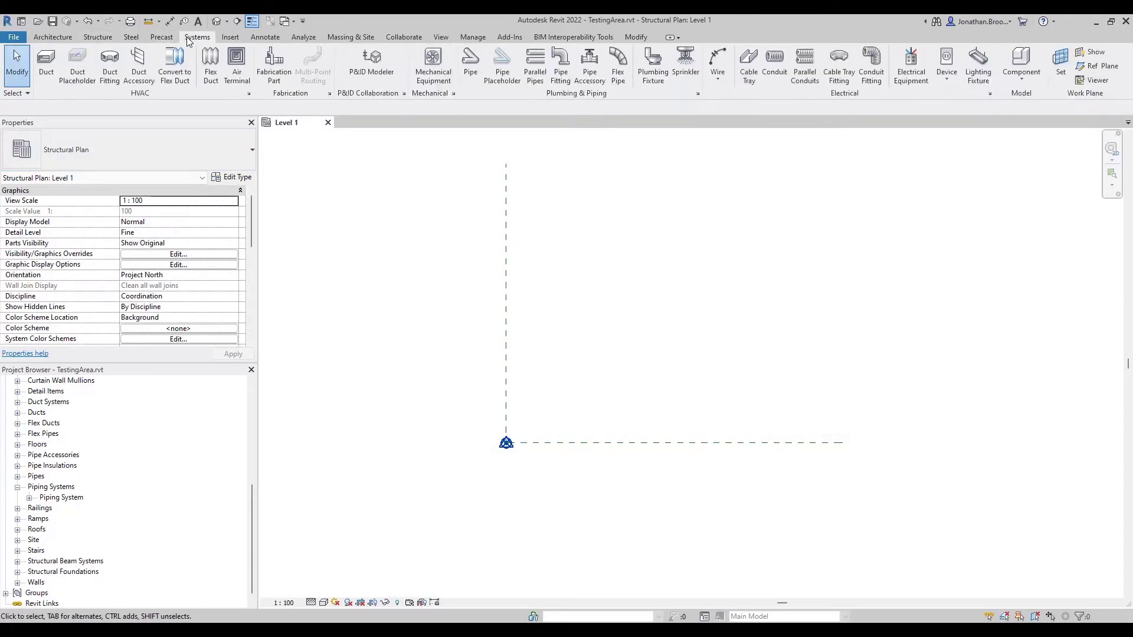
left_click(595, 83)
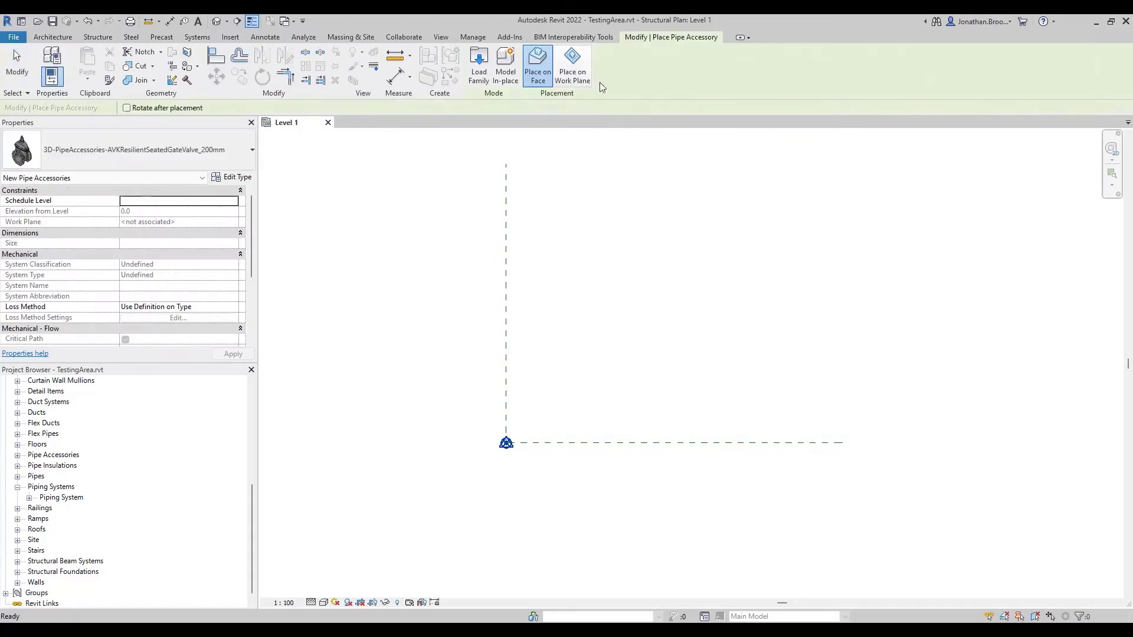
left_click(562, 83)
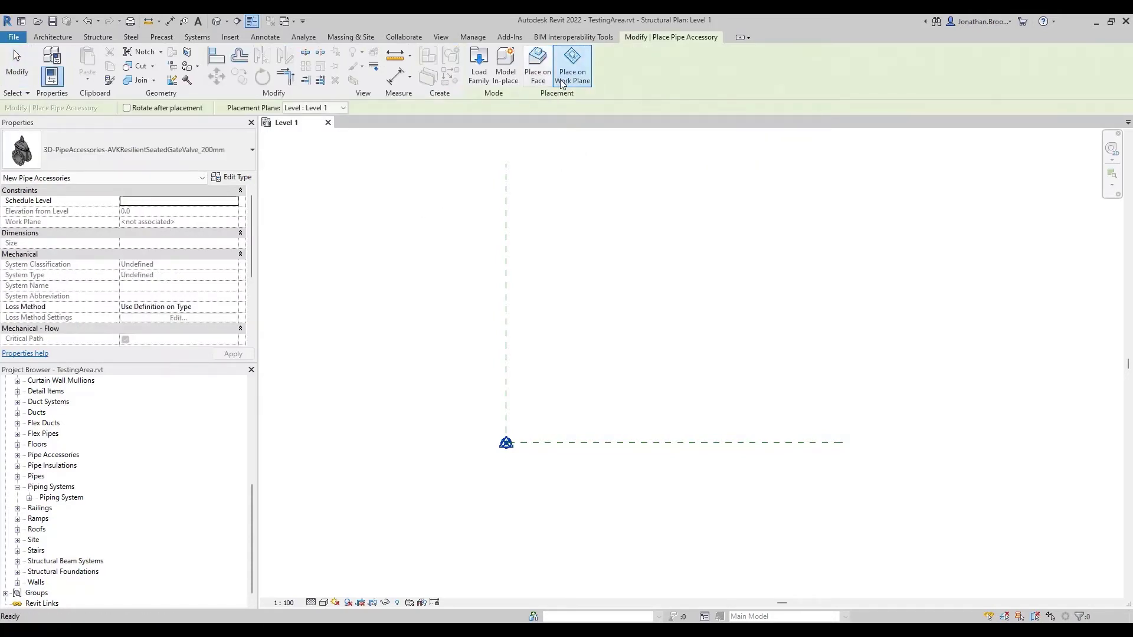
scroll(579, 445, "up", 2)
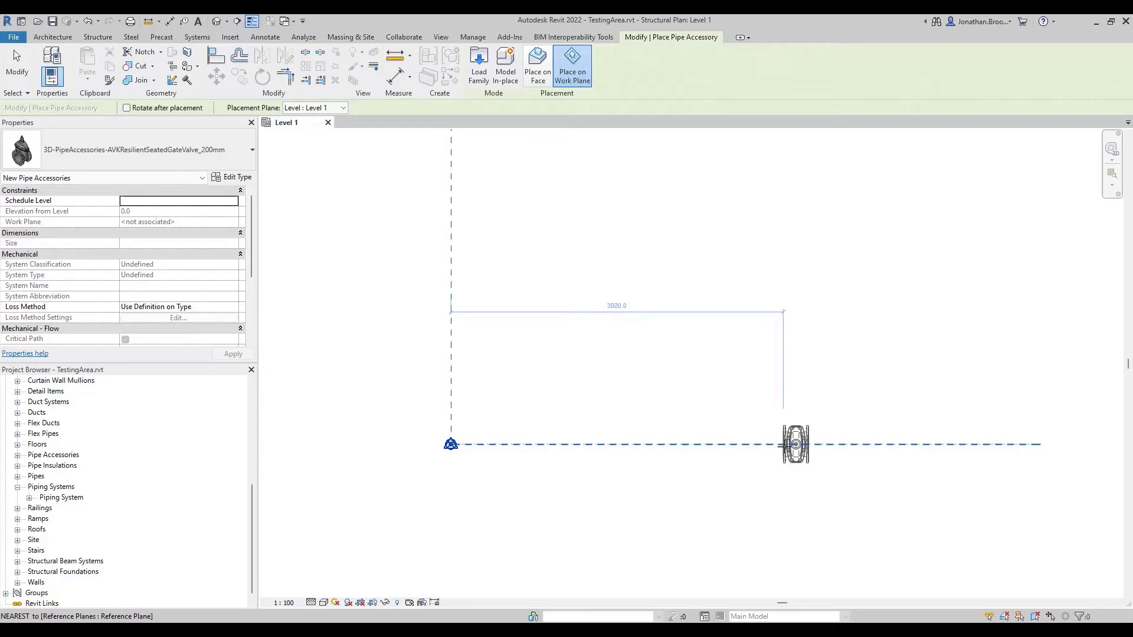
left_click(784, 443)
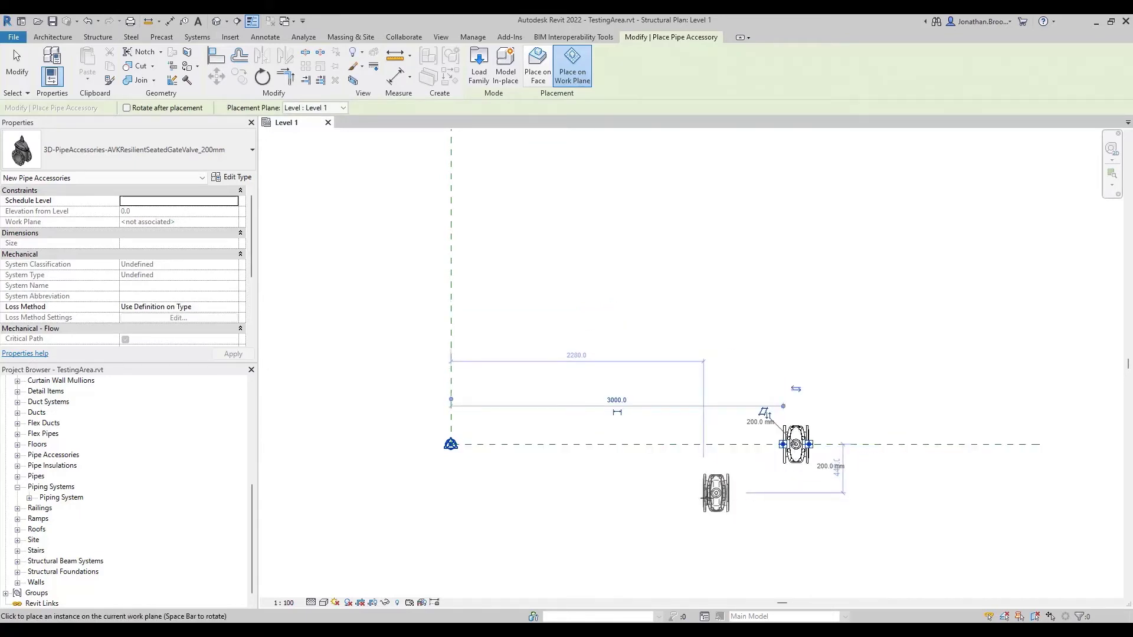
key("Escape")
key("Escape")
- Examine the placed gate valve in plan and in the {3D} view
scroll(717, 446, "up", 5)
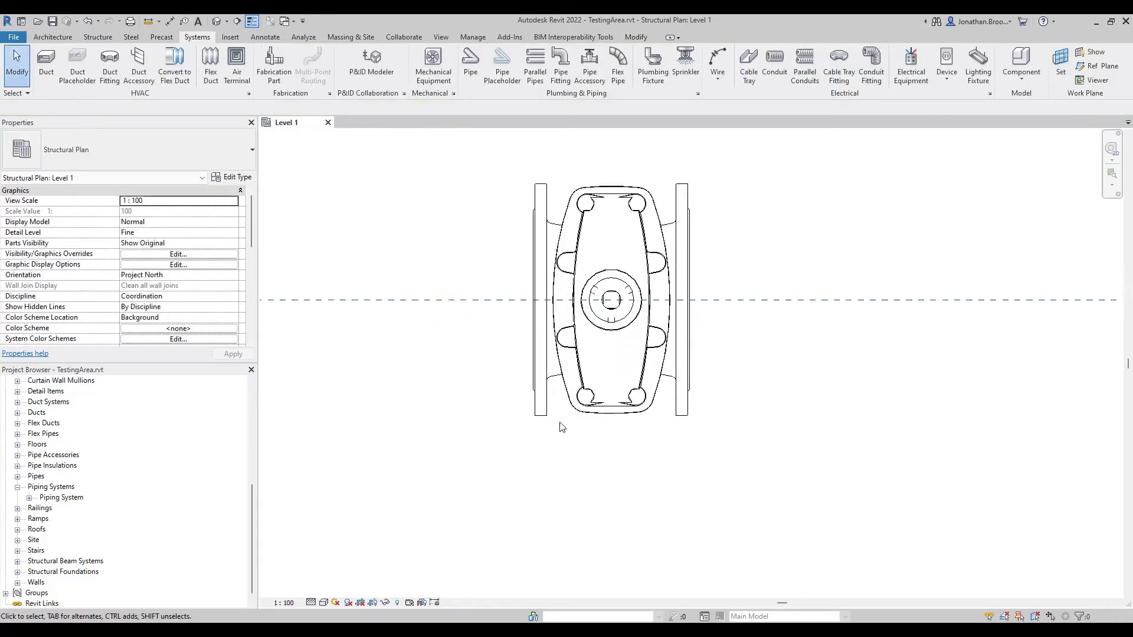
scroll(107, 499, "up", 10)
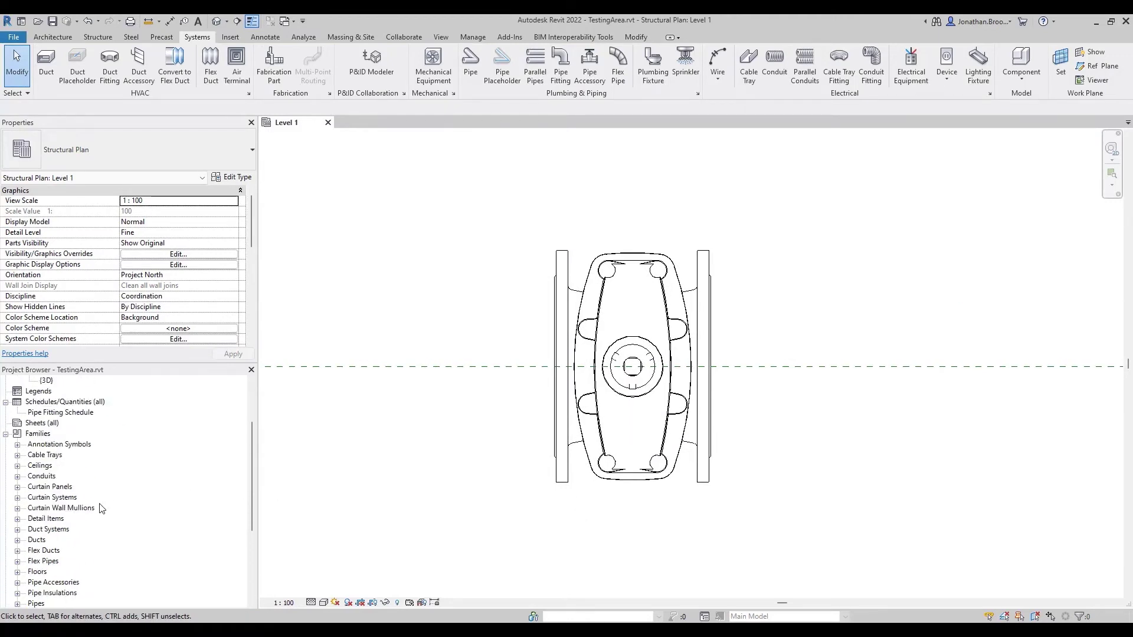
left_click(46, 455)
double_click(46, 455)
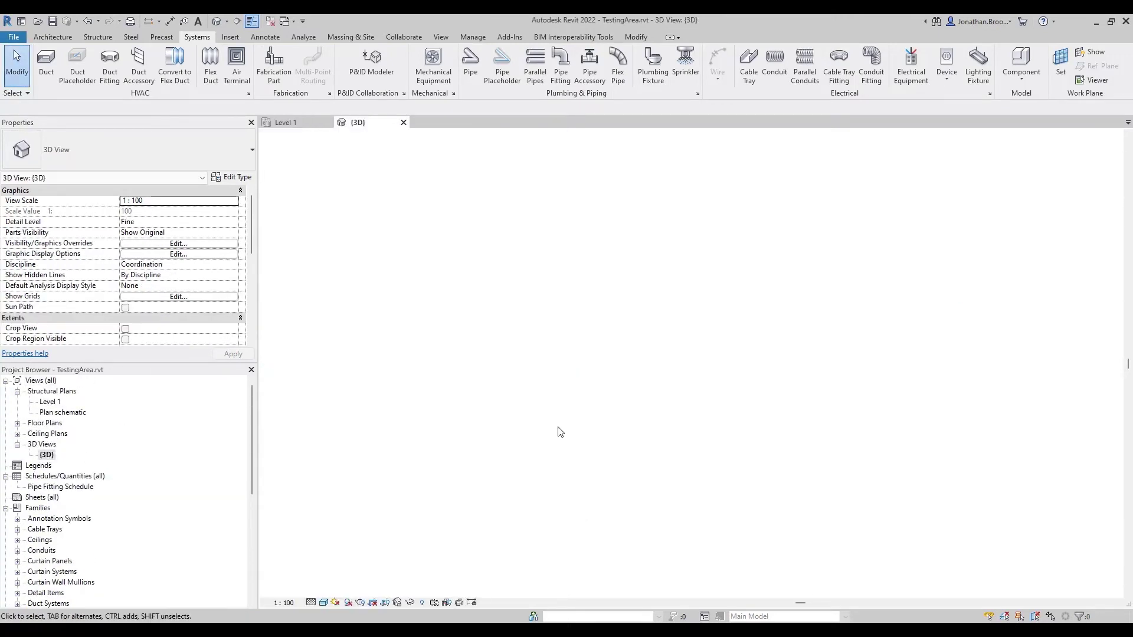
mouse_move(556, 430)
middle_mouse_down("shift")
mouse_move(394, 430)
mouse_move(771, 413)
mouse_move(756, 423)
mouse_move(668, 420)
middle_mouse_up("shift")
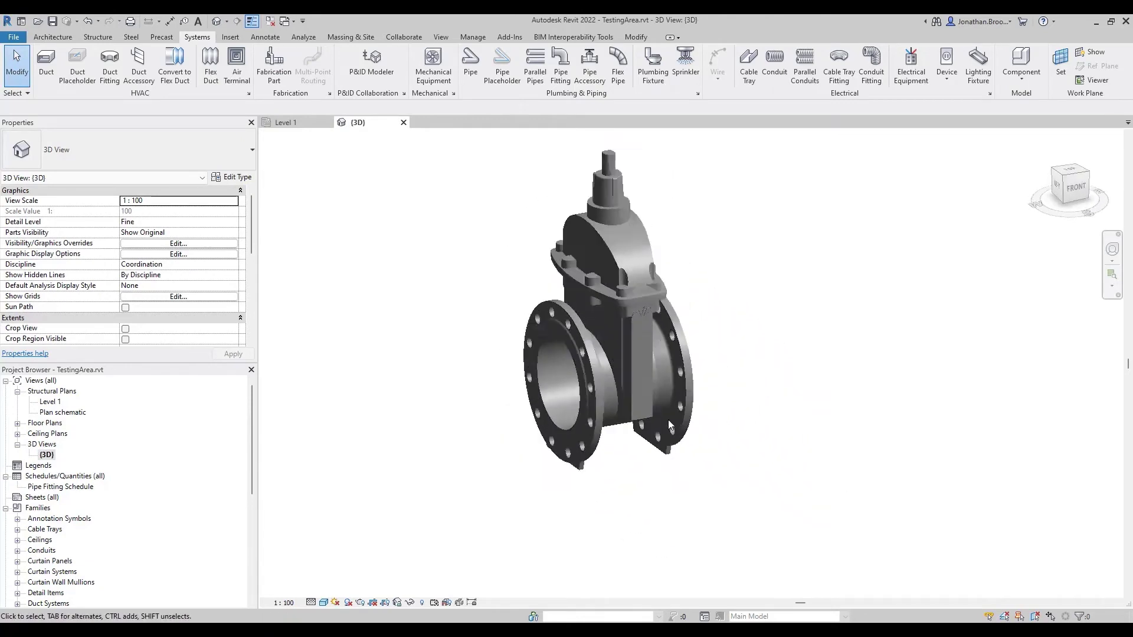
scroll(690, 452, "down", 2)
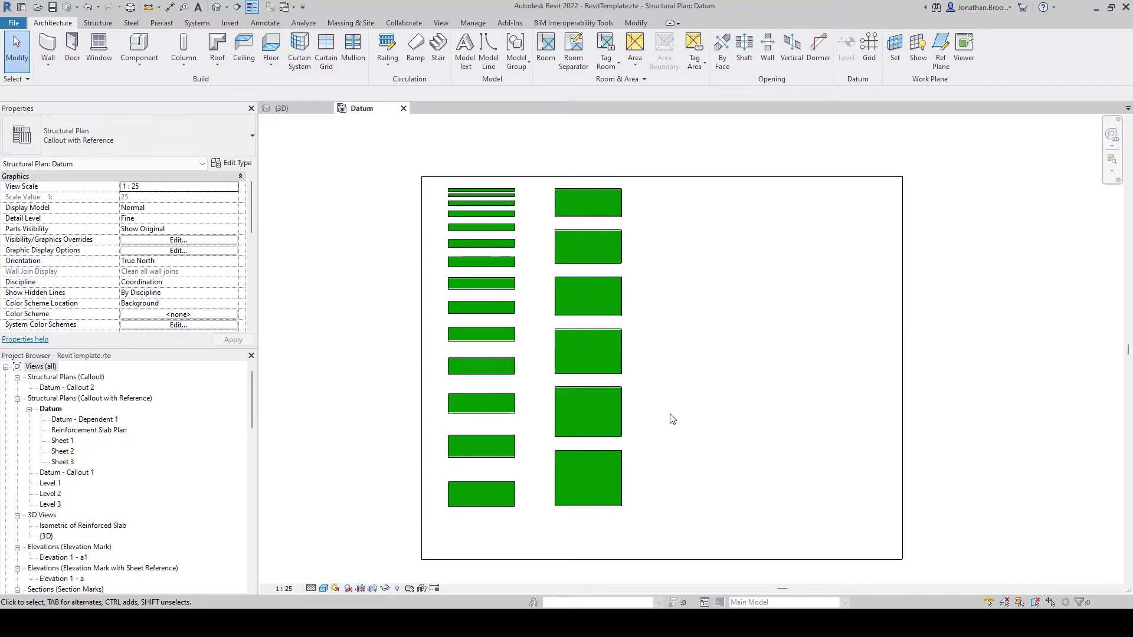
- In RevitTemplate.rte, open the segments and sizes settings from the routing preferences of the Infrastructure Pipework pipe type
left_click(489, 195)
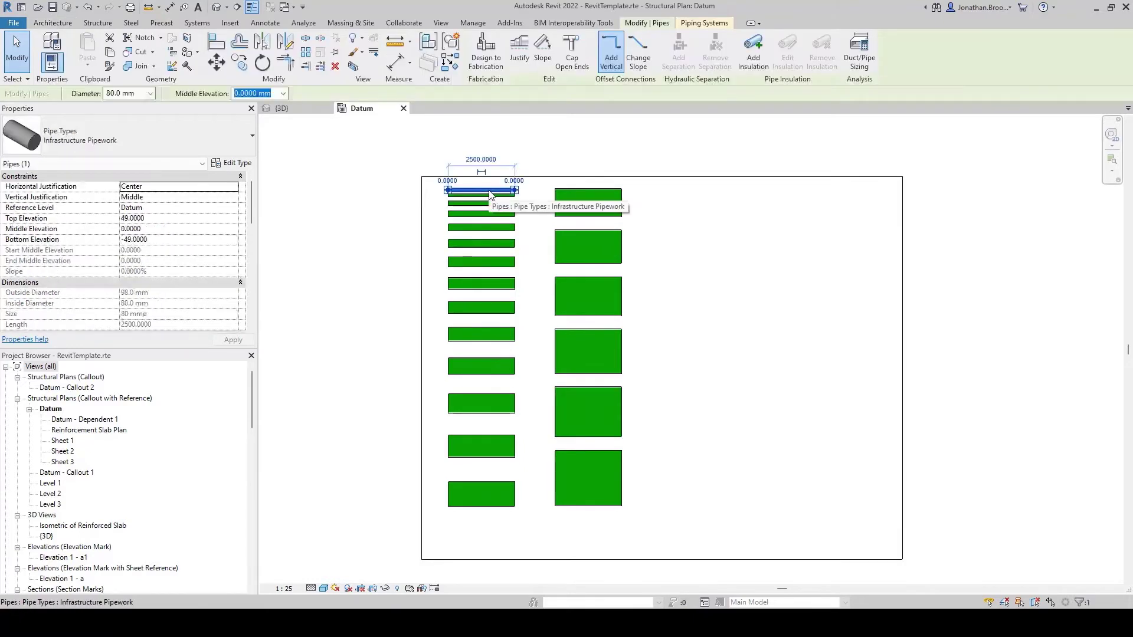
left_click(231, 164)
left_click(236, 186)
left_click(236, 185)
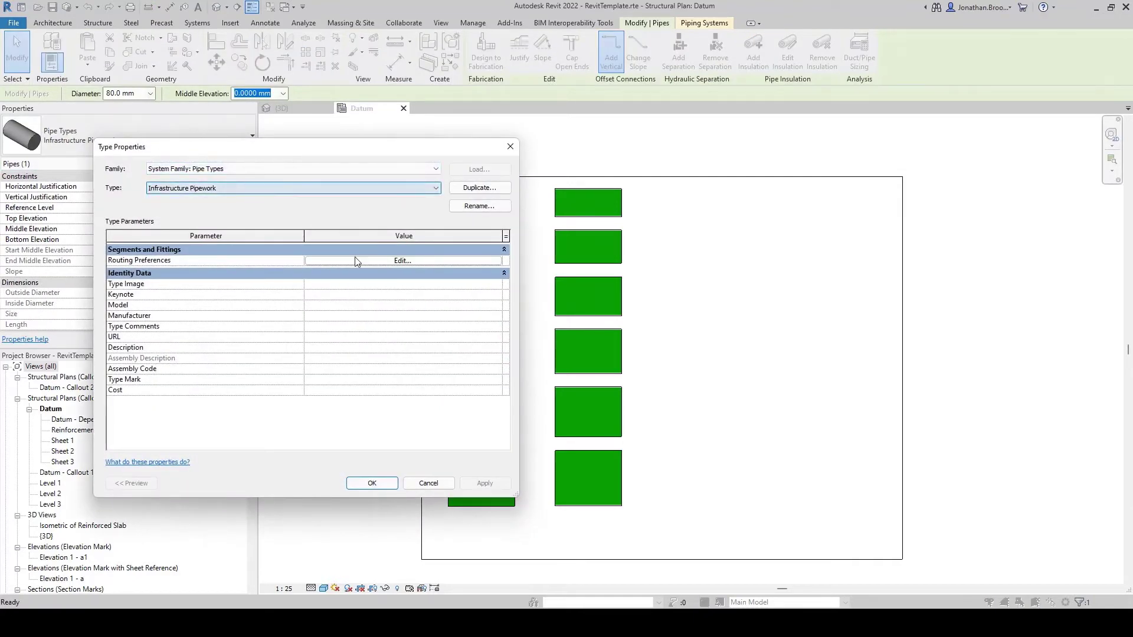
left_click(390, 261)
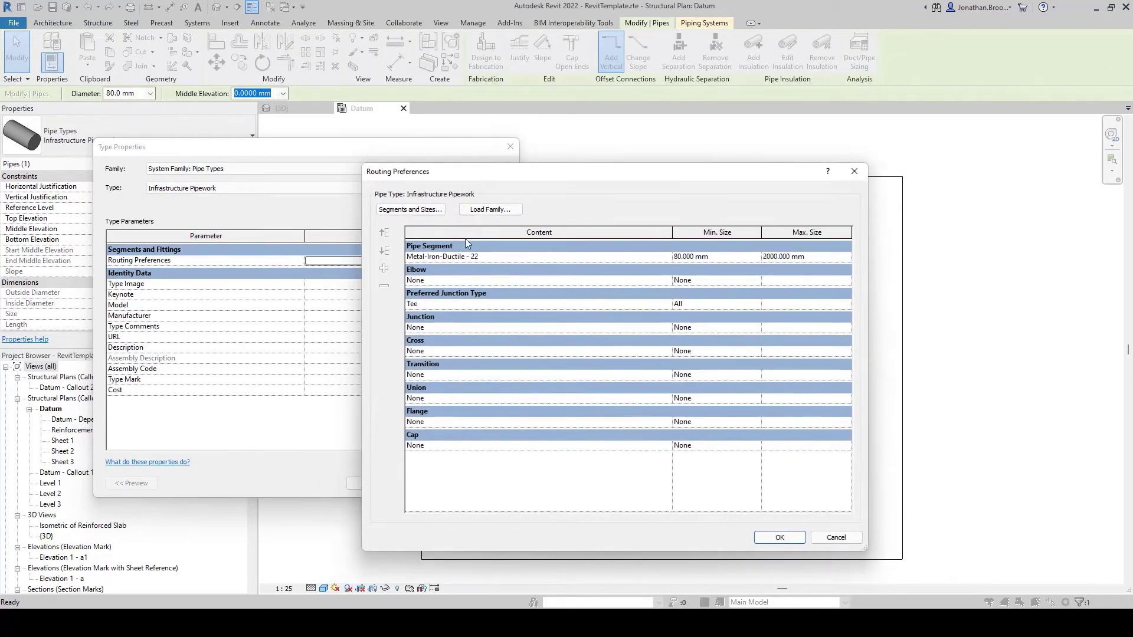
left_click(413, 212)
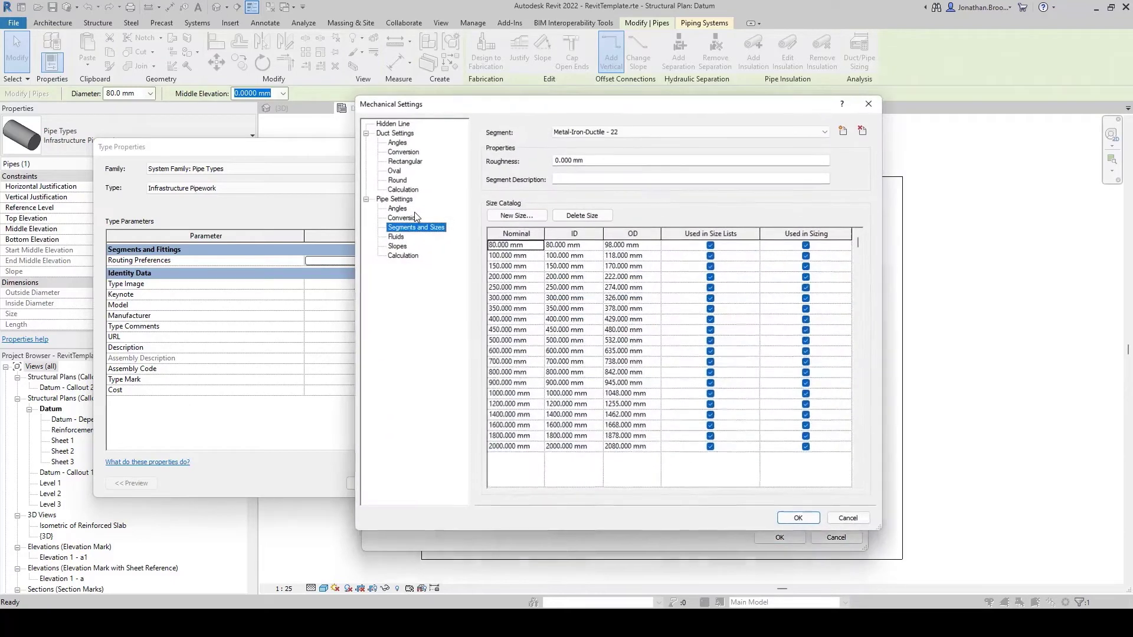
- Create a new pipe segment with material Plastic-HighDensityPolyethylene-Black and schedule 22, duplicating the size catalog from Metal-Iron-Ductile - 22
left_click(676, 132)
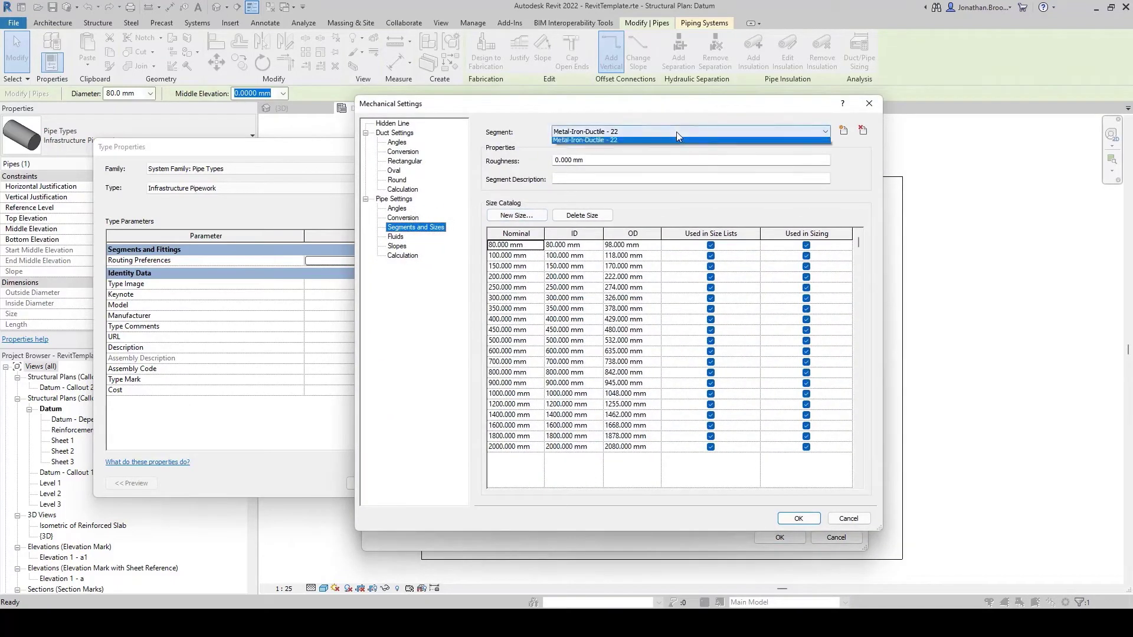
left_click(664, 141)
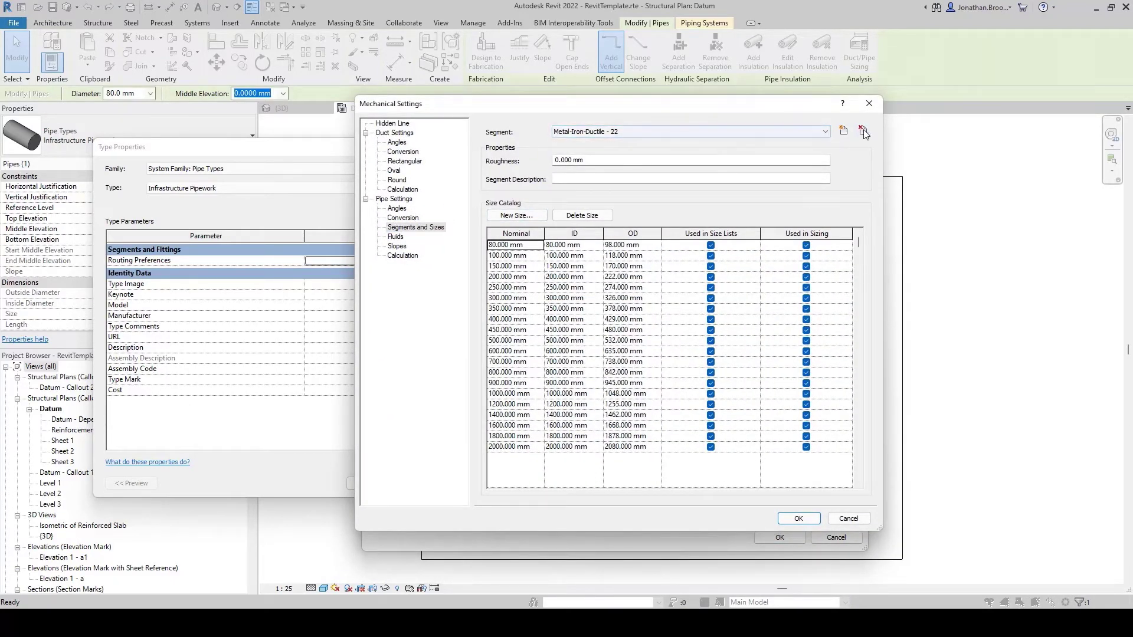
left_click(844, 130)
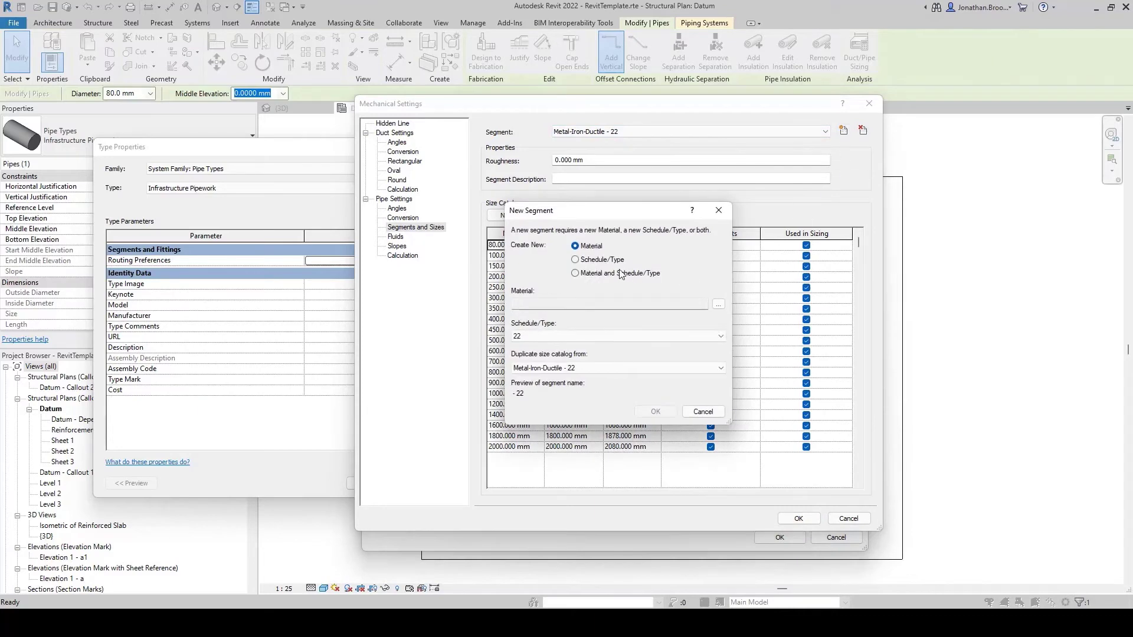
left_click(718, 304)
scroll(390, 286, "down", 1)
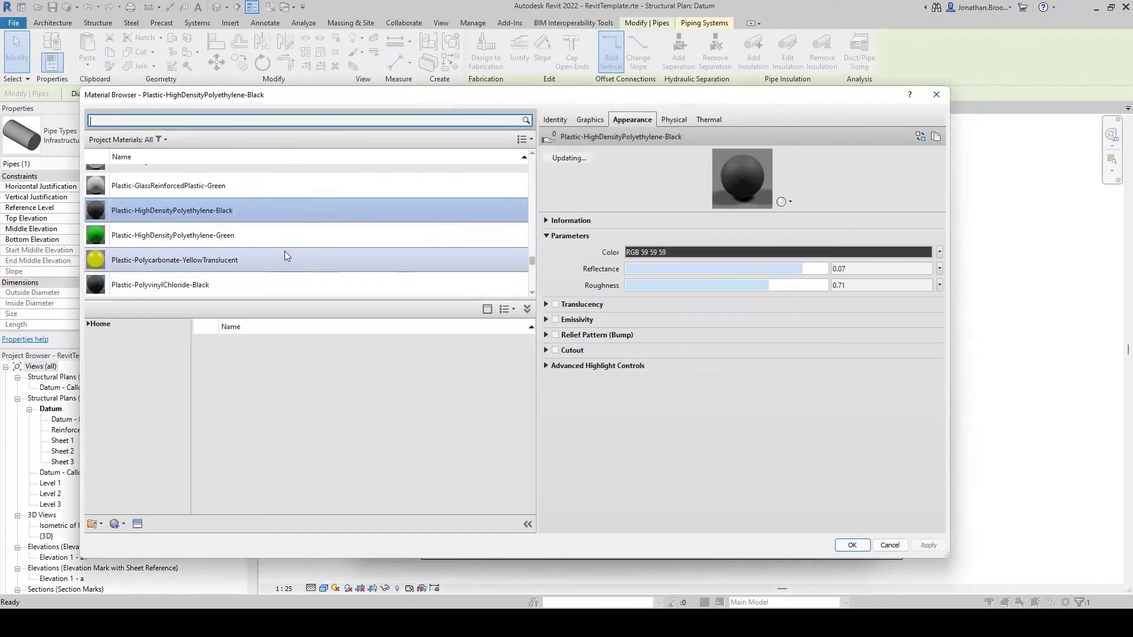
left_click(852, 546)
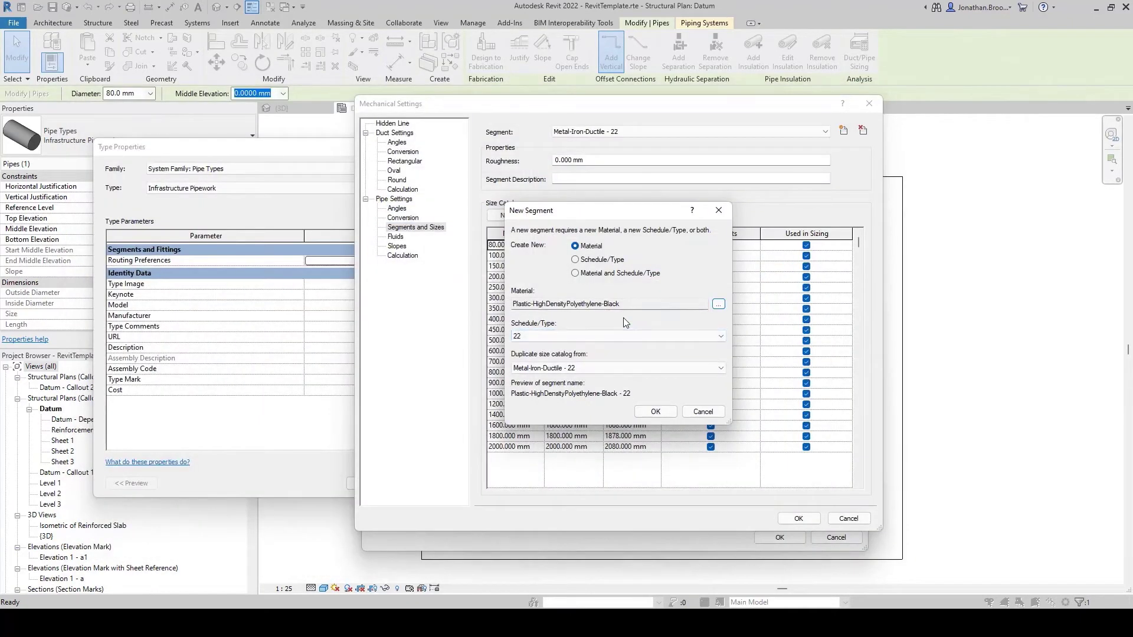
left_click(593, 363)
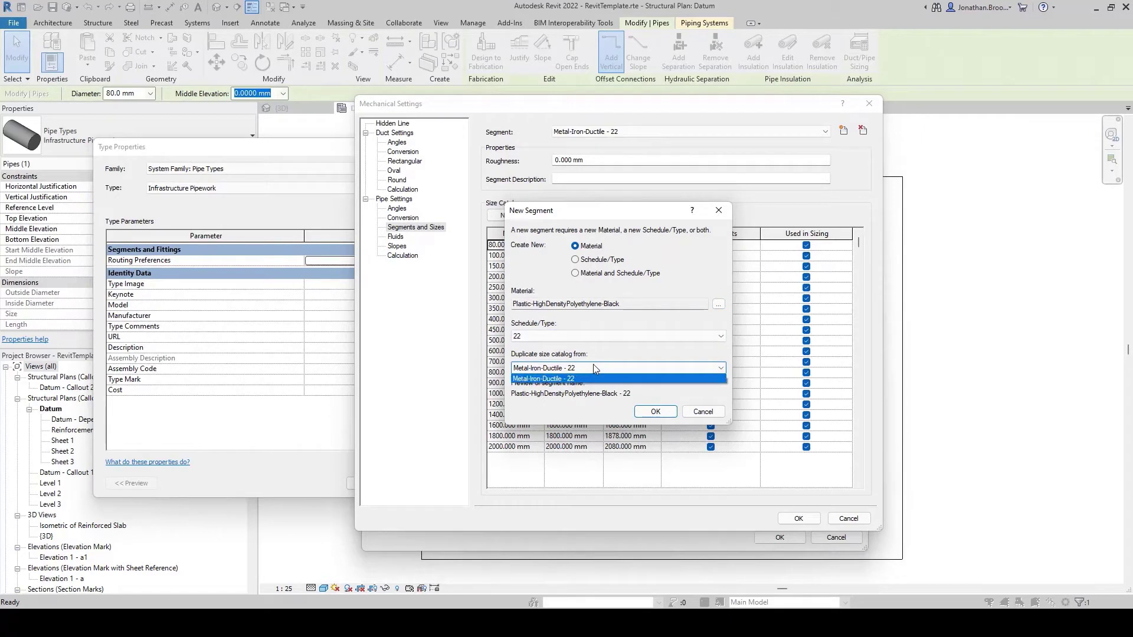
left_click(593, 363)
left_click(649, 412)
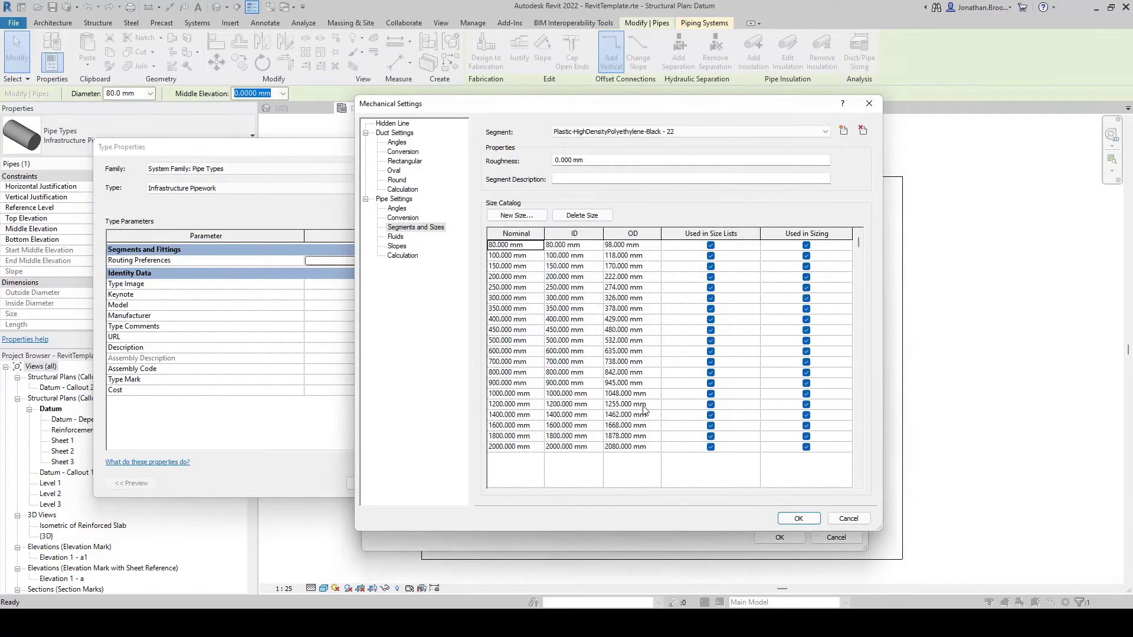
- Delete all sizes from 100 mm to 2000 mm from the plastic segment's size catalog
left_click(528, 258)
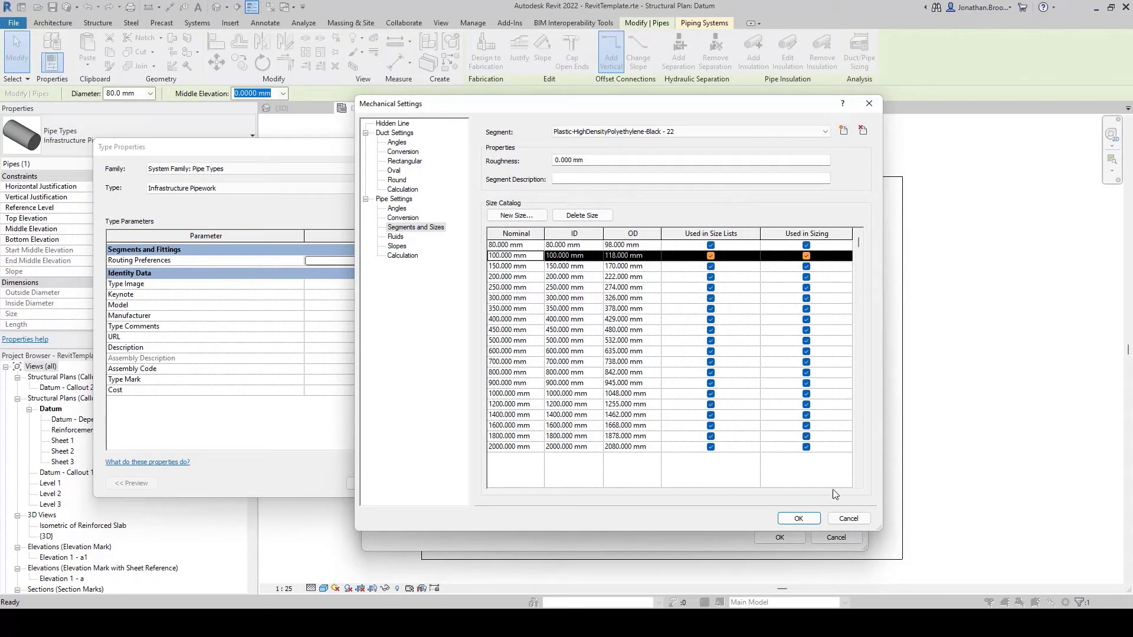
left_click(582, 216)
left_click(582, 216)
left_click(582, 216)
left_click(581, 216)
left_click(582, 216)
left_click(582, 216)
left_click(582, 215)
left_click(581, 216)
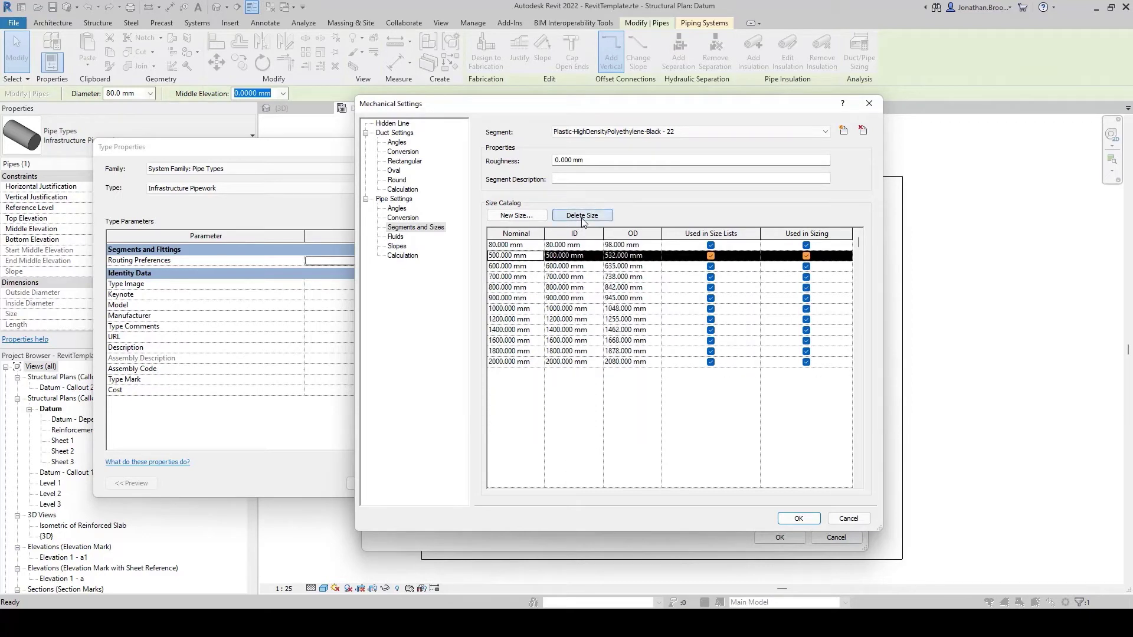
left_click(582, 215)
left_click(582, 216)
left_click(581, 216)
left_click(582, 215)
left_click(581, 216)
left_click(581, 216)
left_click(582, 216)
left_click(582, 216)
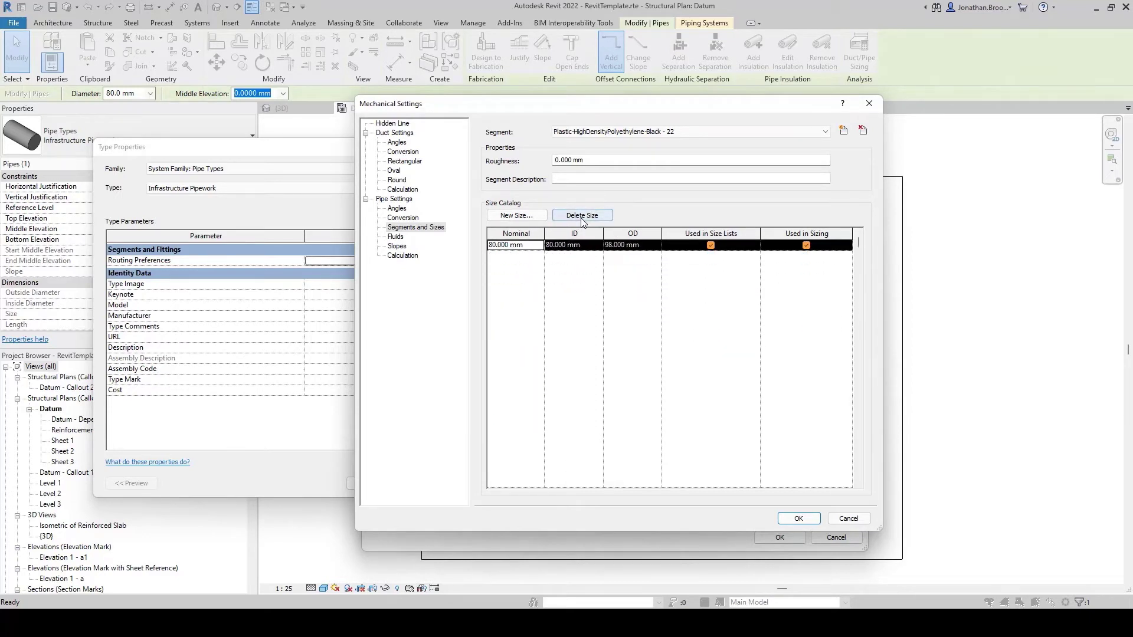
- Add a pipe size with 90 mm nominal, 72.9 mm inside and 90 mm outside diameter to the plastic segment
left_click(531, 216)
type("90")
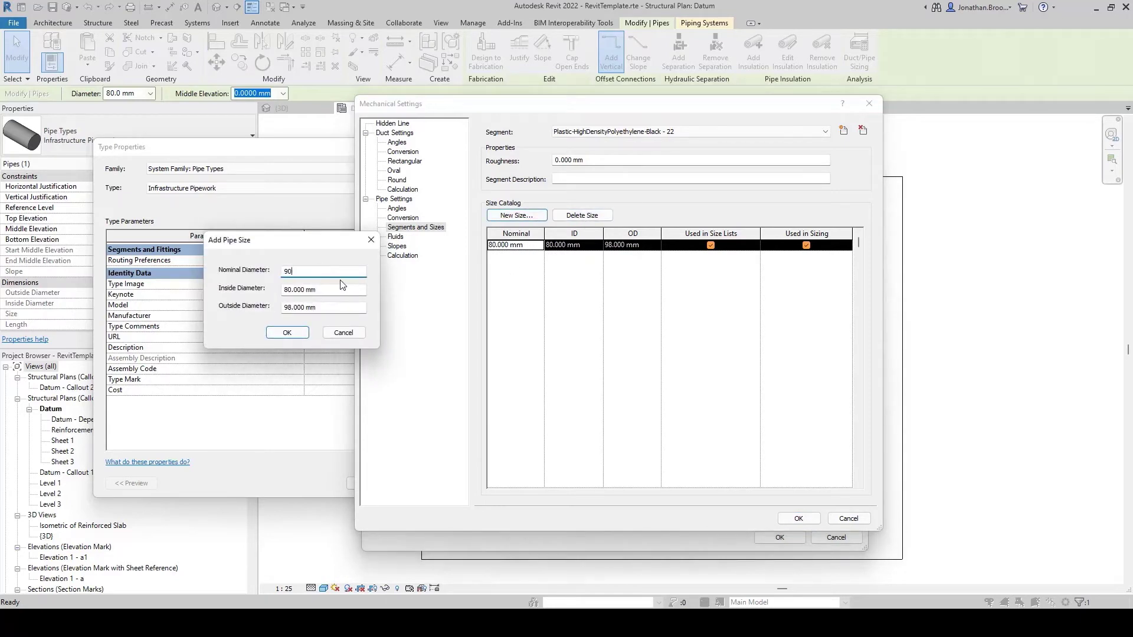
key("Tab")
type("72.9")
key("Tab")
type("90")
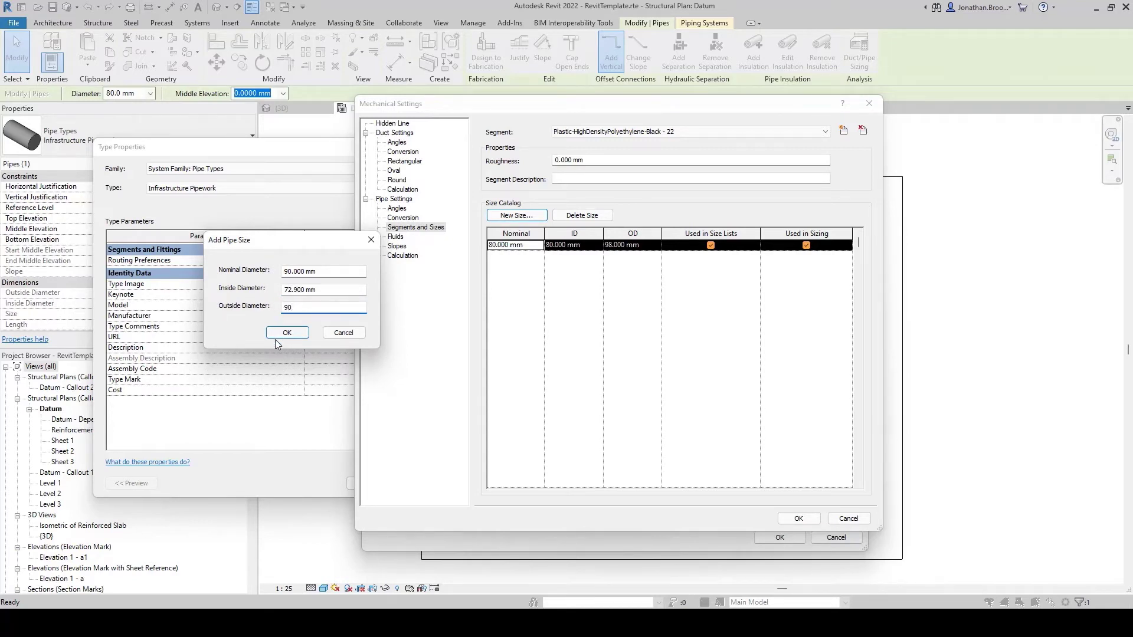
left_click(282, 334)
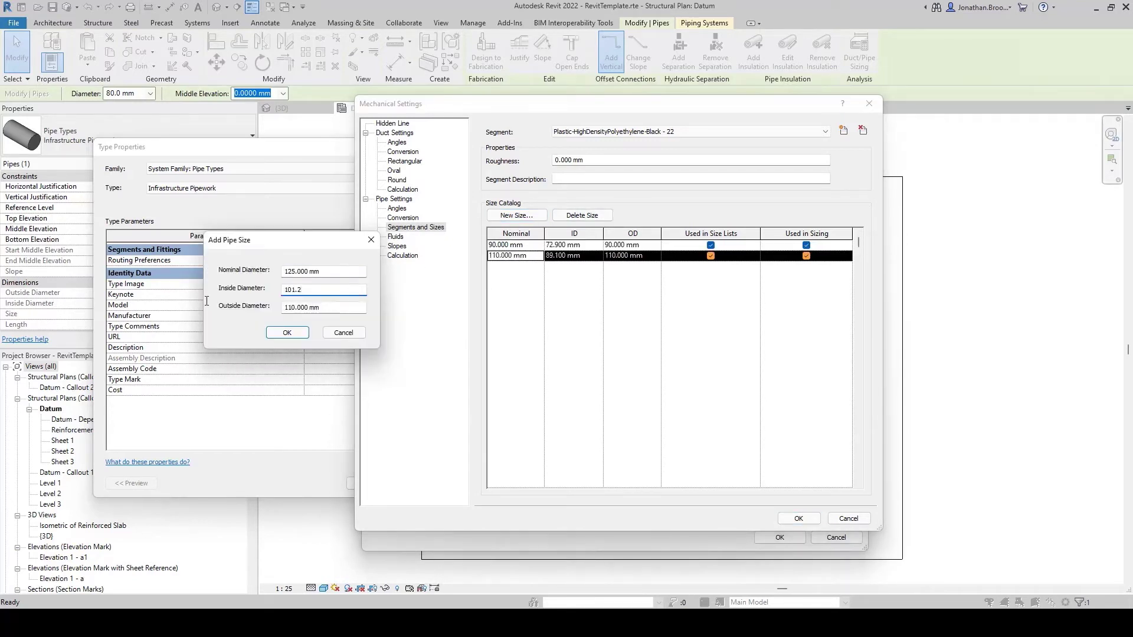
- Add 200 mm and 225 mm pipe sizes with inside diameters of 162.2 mm and 182.4 mm and outside diameters equal to nominal
type("200")
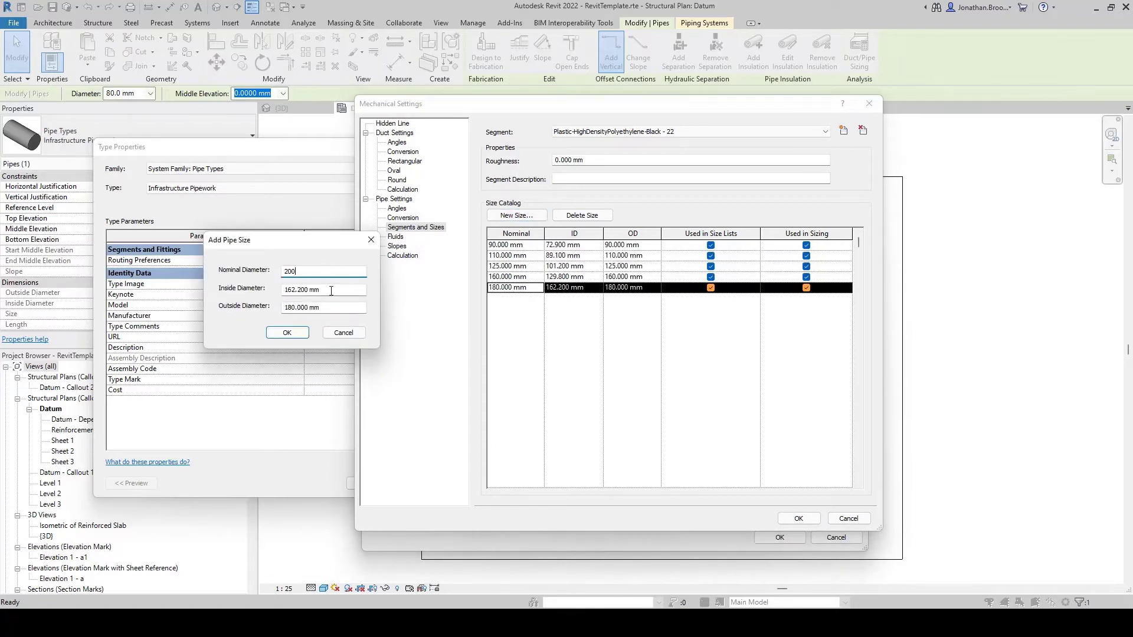
key("Tab")
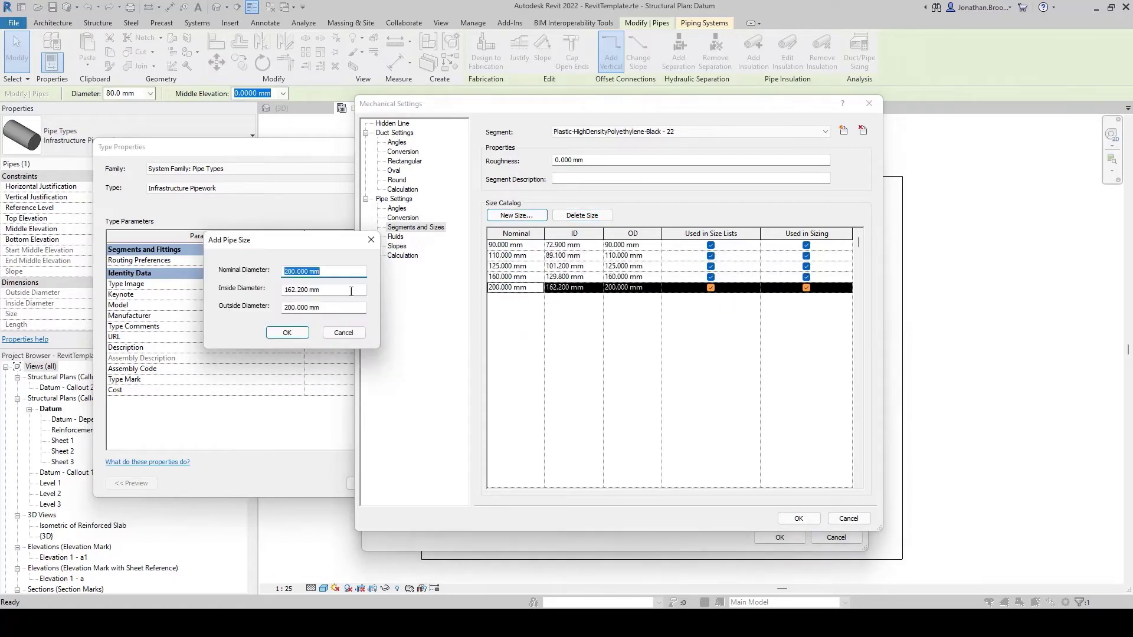
type("225")
key("Tab")
type("182")
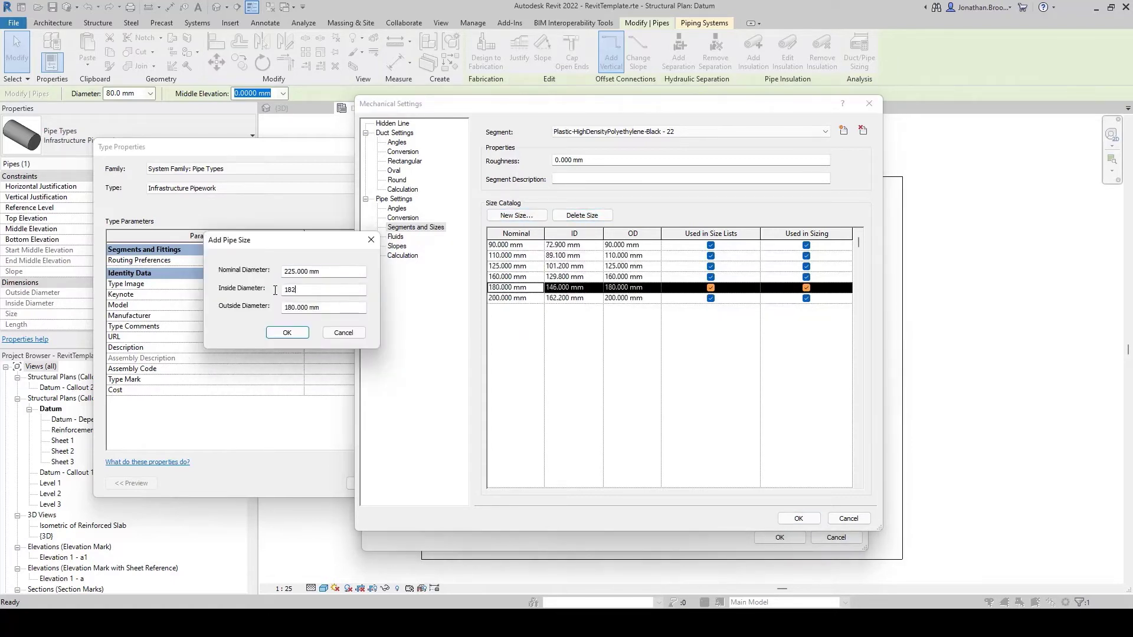
type(".4")
left_click(287, 333)
- Add 280 mm and 315 mm pipe sizes with inside diameters of 227.4 mm and 255.6 mm and outside diameters equal to nominal
left_click(516, 215)
left_click(287, 333)
left_click(287, 333)
- Add 400 mm and 450 mm pipe sizes with inside diameters of 324.6 mm and 365.2 mm and outside diameters equal to nominal
left_click(516, 214)
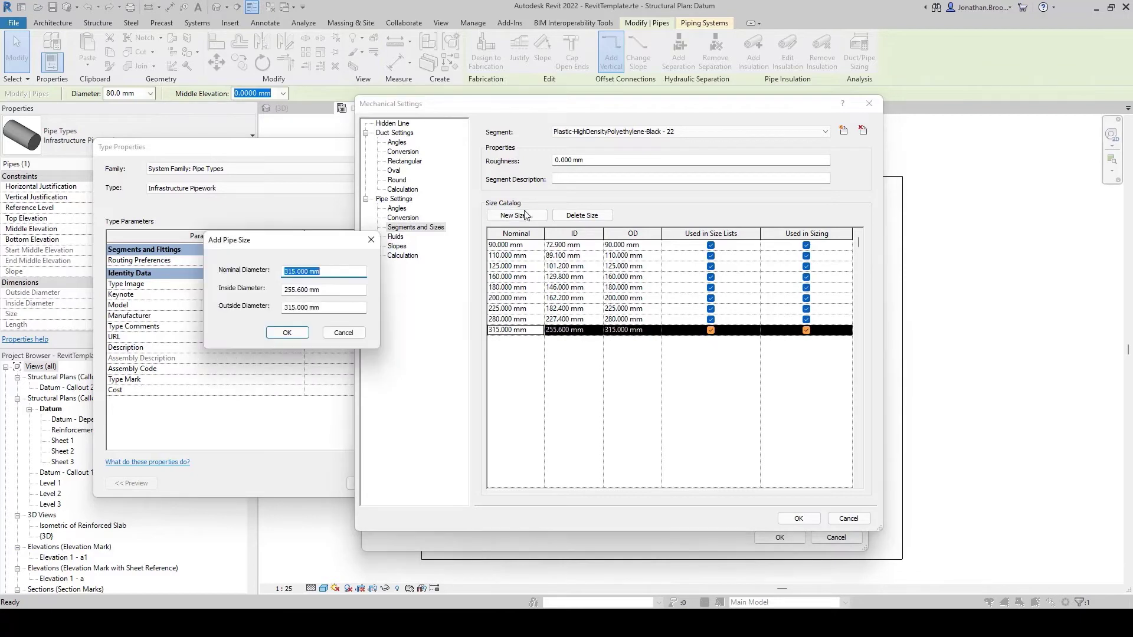
type("400")
key("Tab")
type("324.6")
left_click(286, 332)
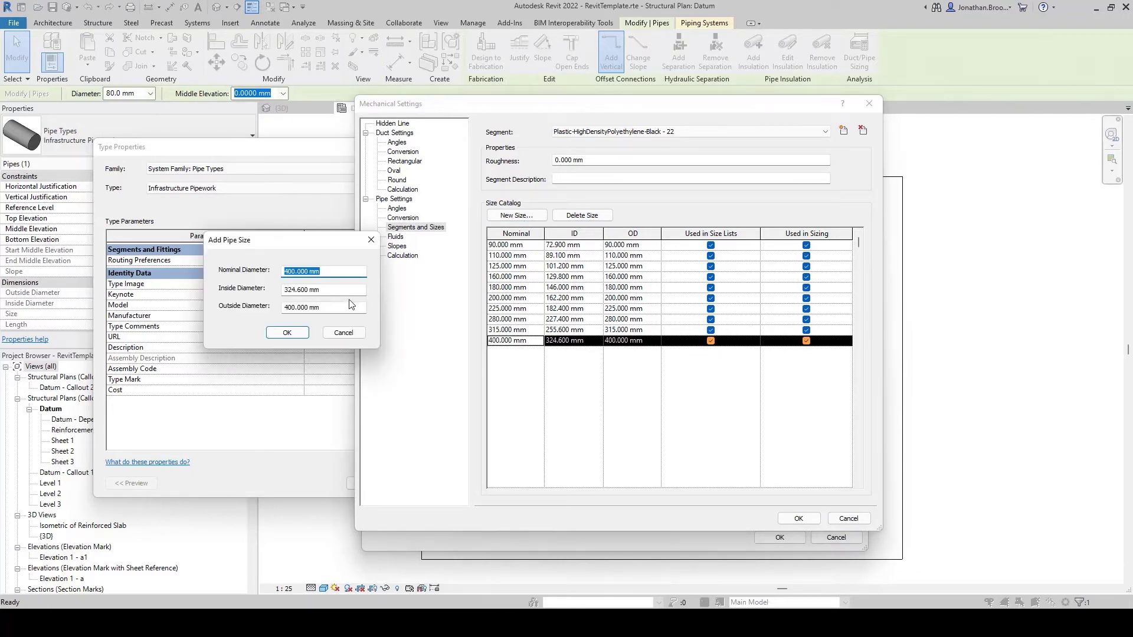
type("450")
key("Tab")
type("365.2")
left_click(287, 332)
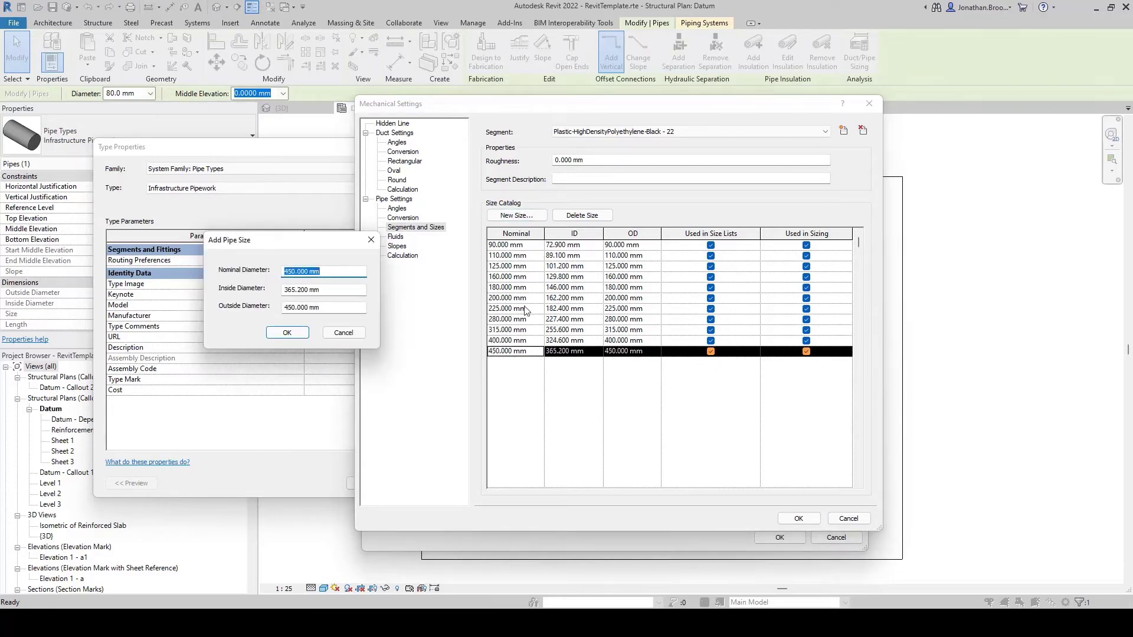
- Add 500 mm and 560 mm pipe sizes with inside diameters of 406.3 mm and 454.6 mm and outside diameters equal to nominal
type("500")
key("Tab")
type("406.3")
left_click(287, 333)
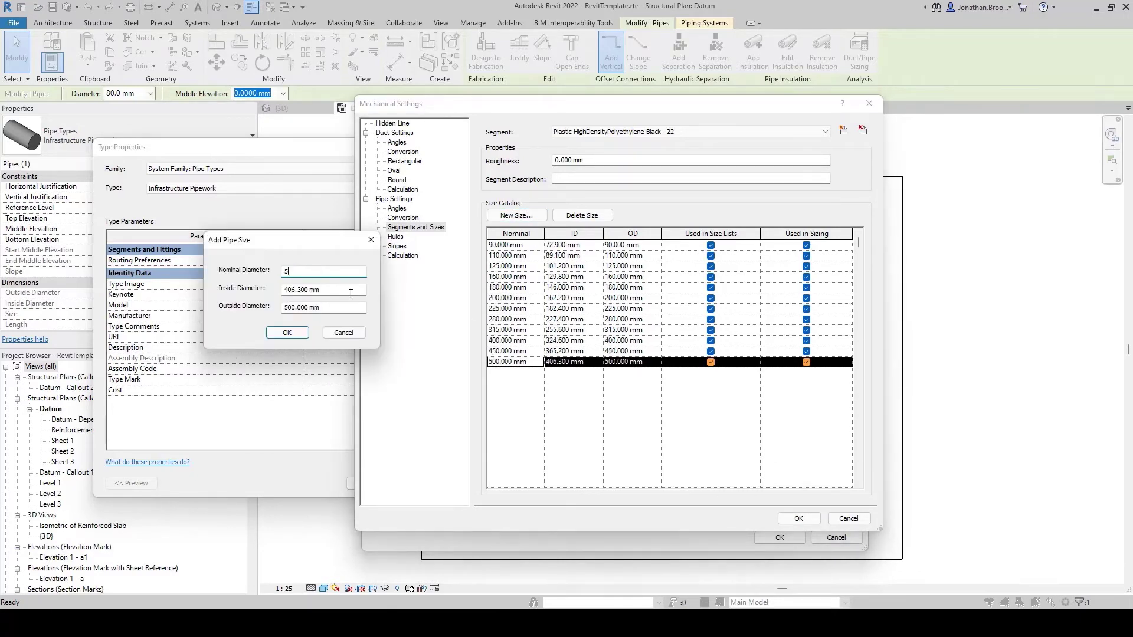
type("560454.6")
left_click(287, 333)
- Add 630 mm and 710 mm pipe sizes with 511.4 mm and 576.4 mm inside diameters, outside equal to nominal, and accept the mechanical settings
type("630")
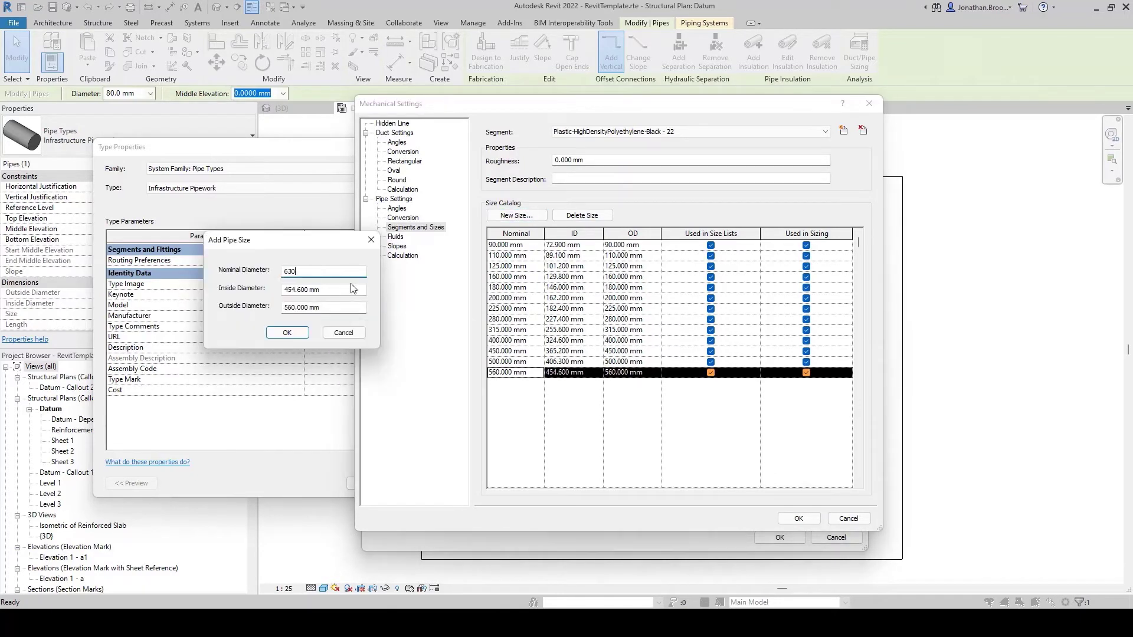
key("Tab")
type("511.4")
left_click(287, 332)
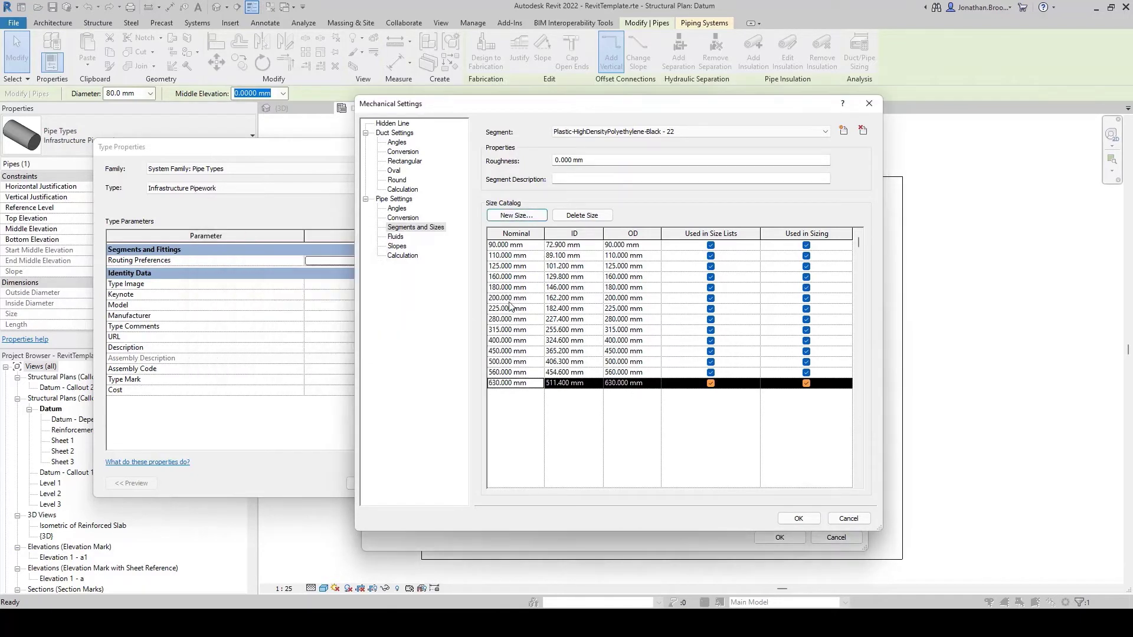
left_click(516, 214)
type("710")
key("Tab")
type("576.4")
left_click(286, 332)
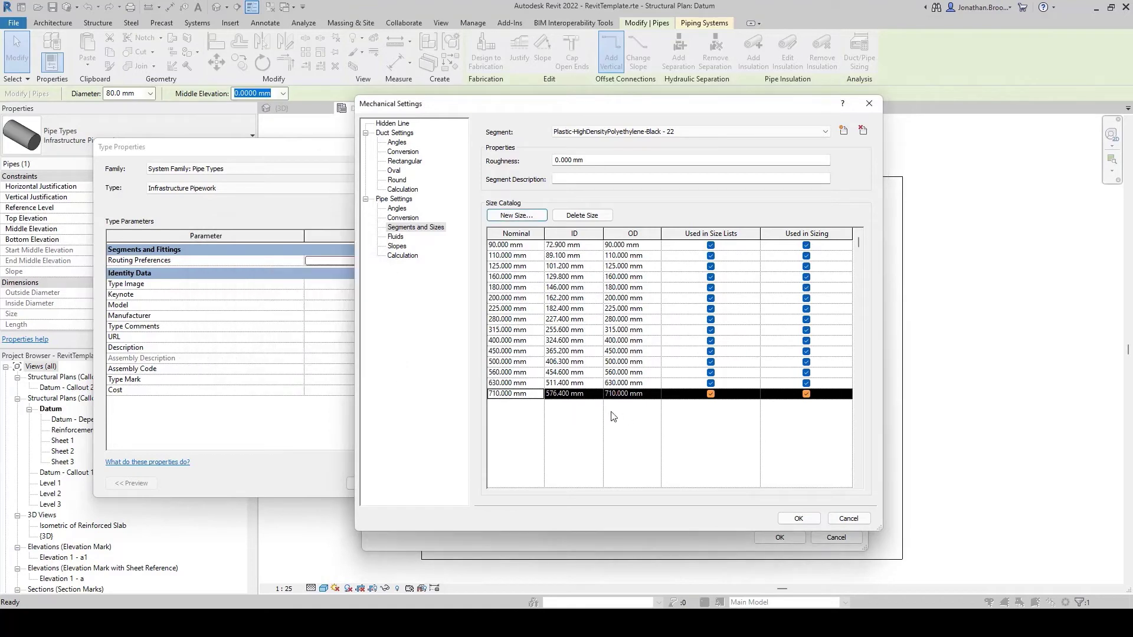
left_click(793, 519)
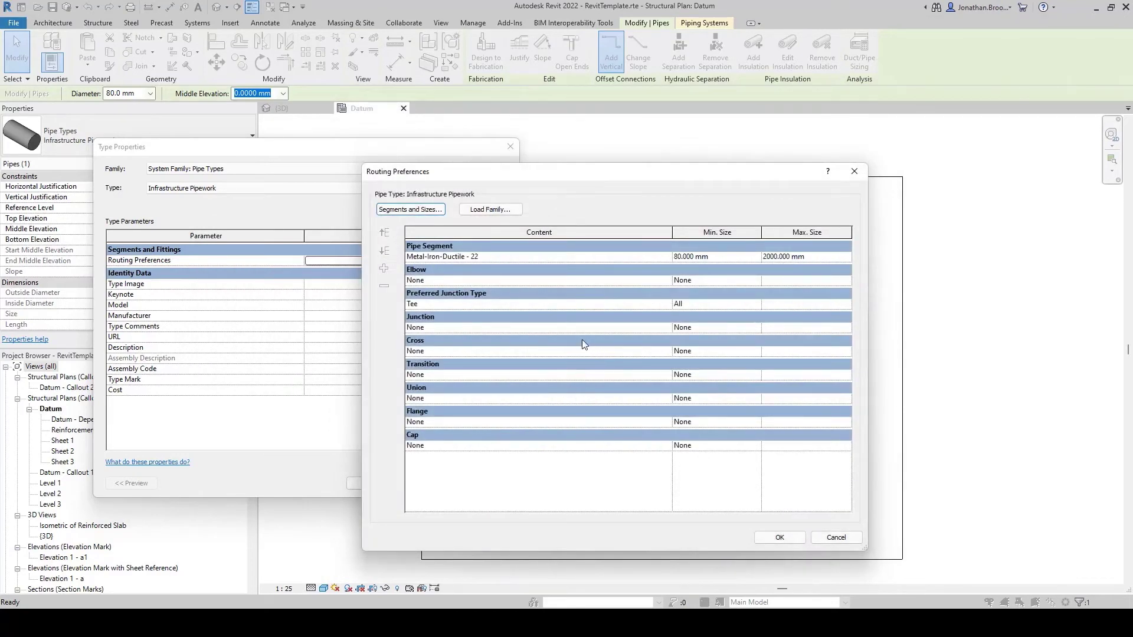
- Add Plastic-HighDensityPolyethylene-Black - 22 as a second pipe segment in the Infrastructure Pipework routing preferences
left_click(455, 257)
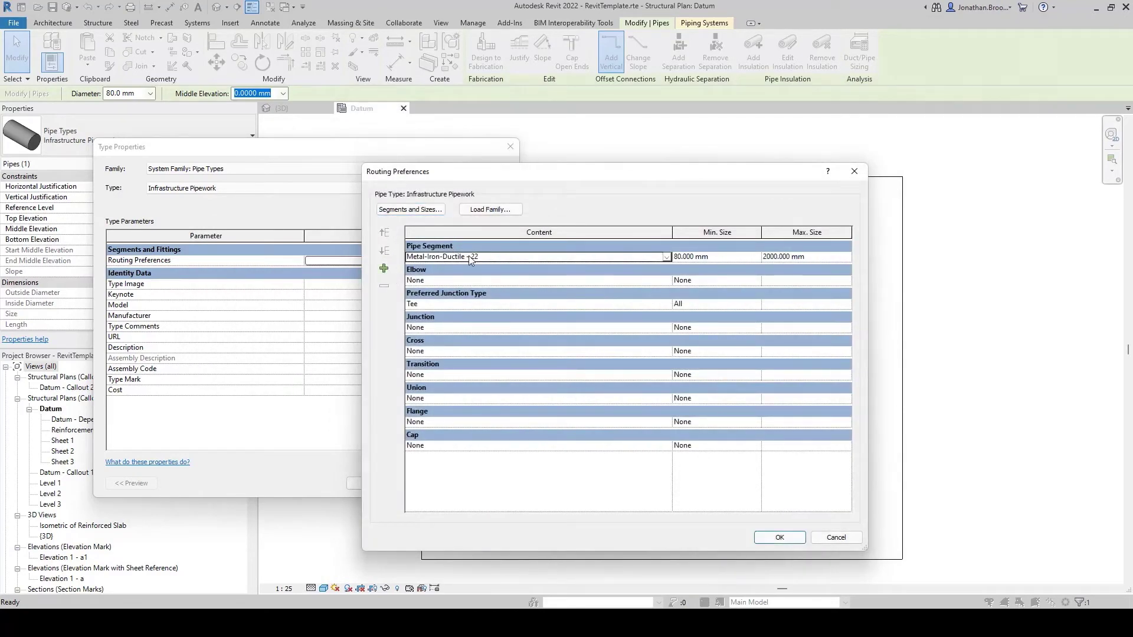
left_click(385, 269)
left_click(629, 266)
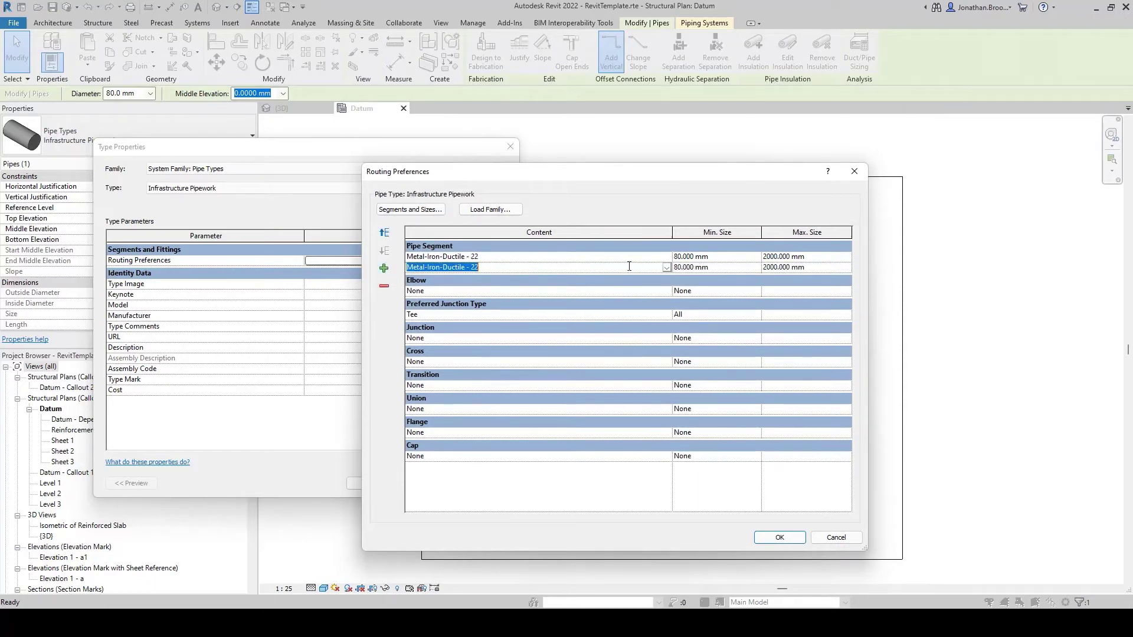
left_click(667, 269)
left_click(531, 287)
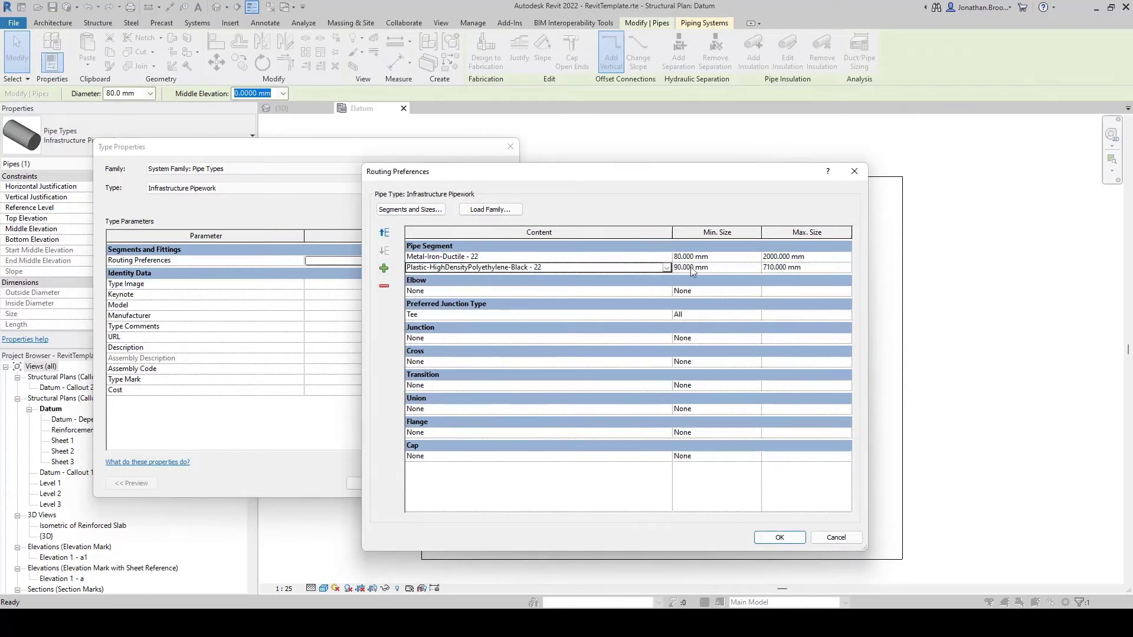
- Accept 90 mm to 710 mm as the plastic segment's size range, confirm the pipe type, and check the selected pipe's diameter options
left_click(697, 267)
left_click(756, 267)
left_click(758, 271)
left_click(802, 267)
left_click(845, 268)
left_click(846, 268)
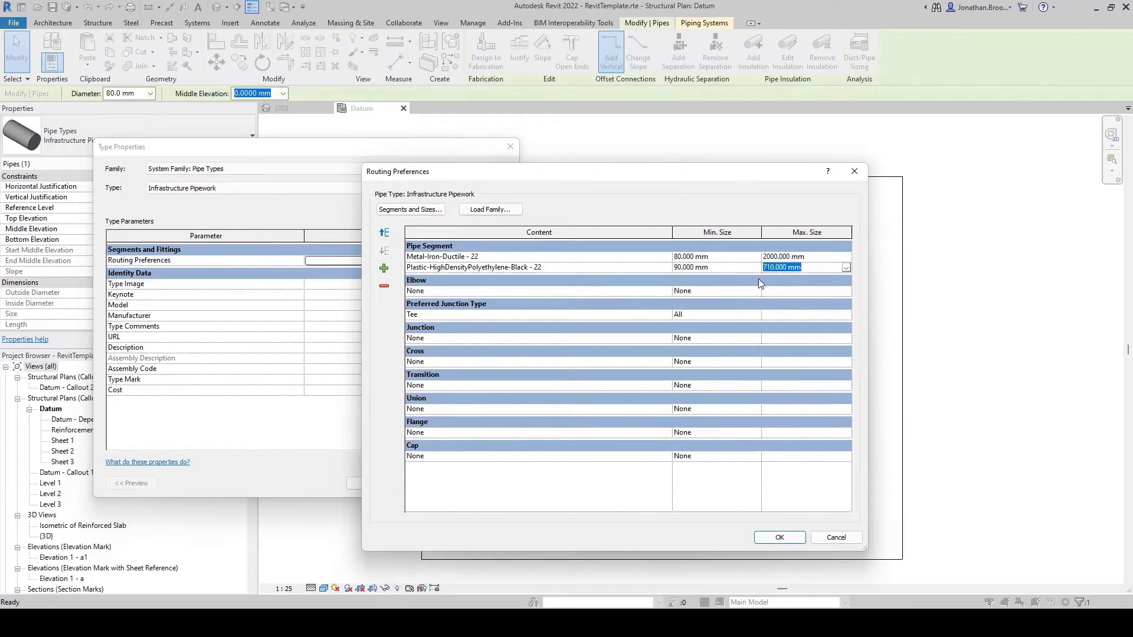
left_click(784, 538)
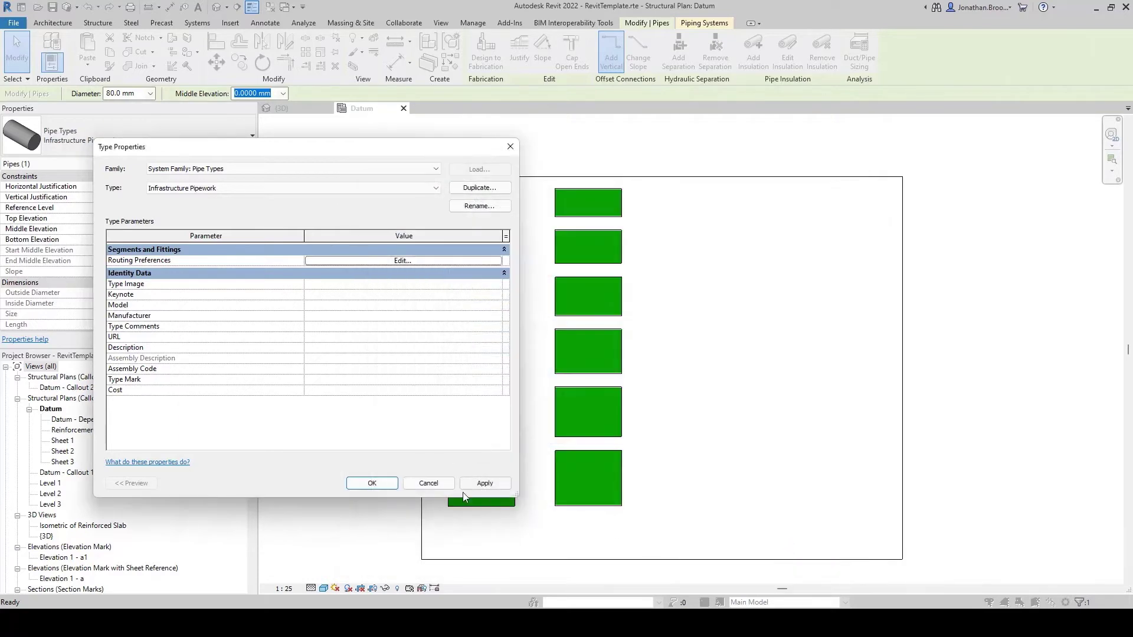
left_click(382, 489)
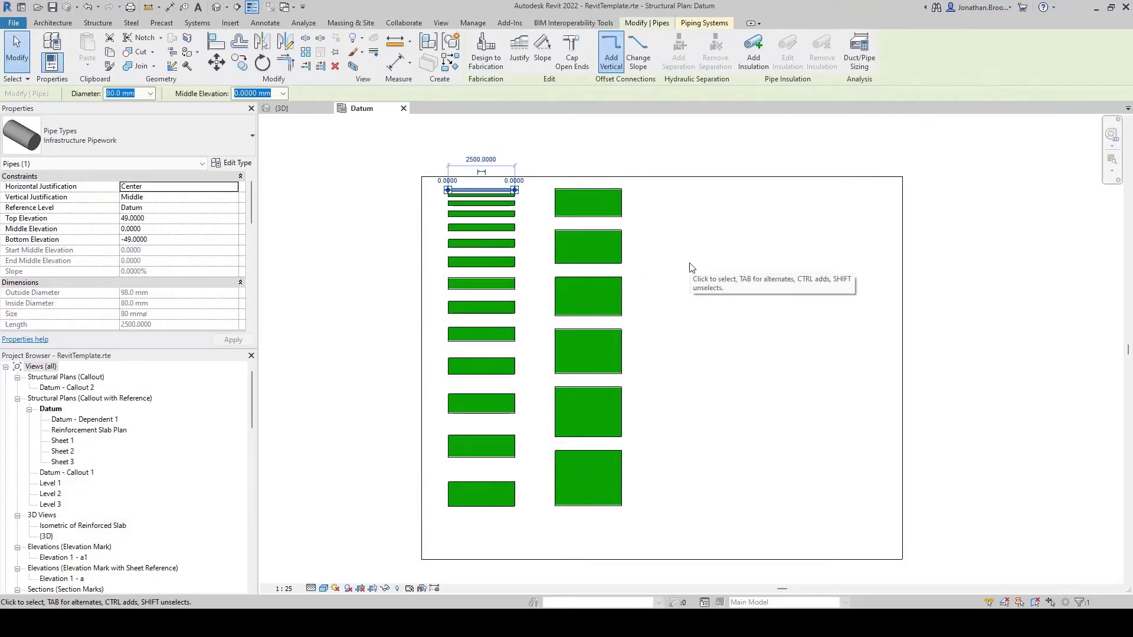
left_click(150, 93)
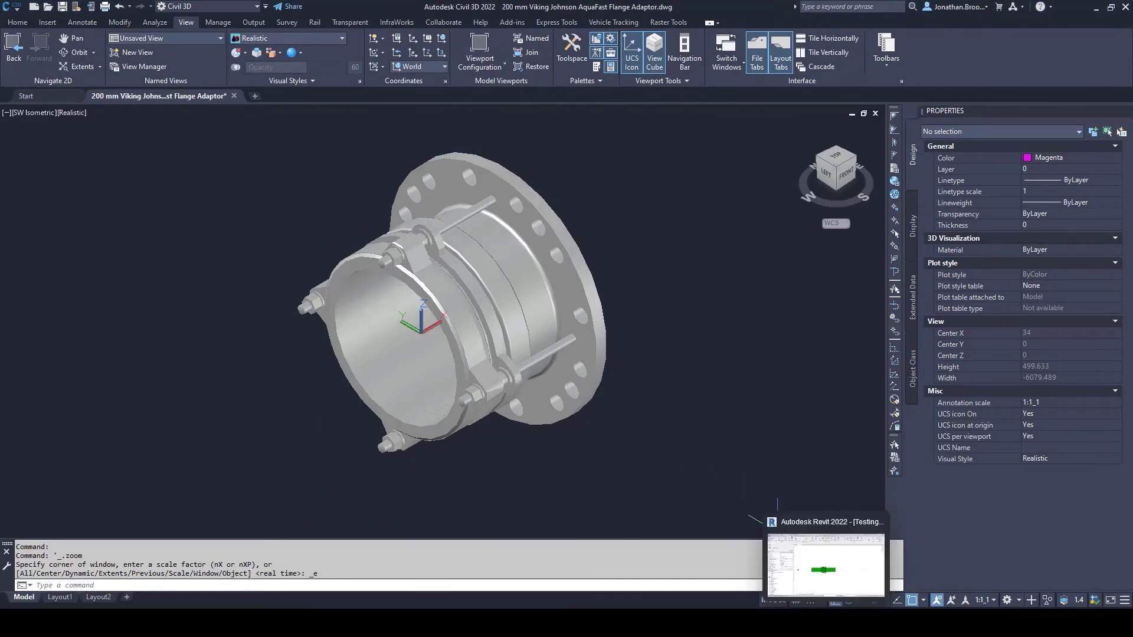
- Switch to Revit and create a new family from the Metric Generic Model.rft template
left_click(785, 575)
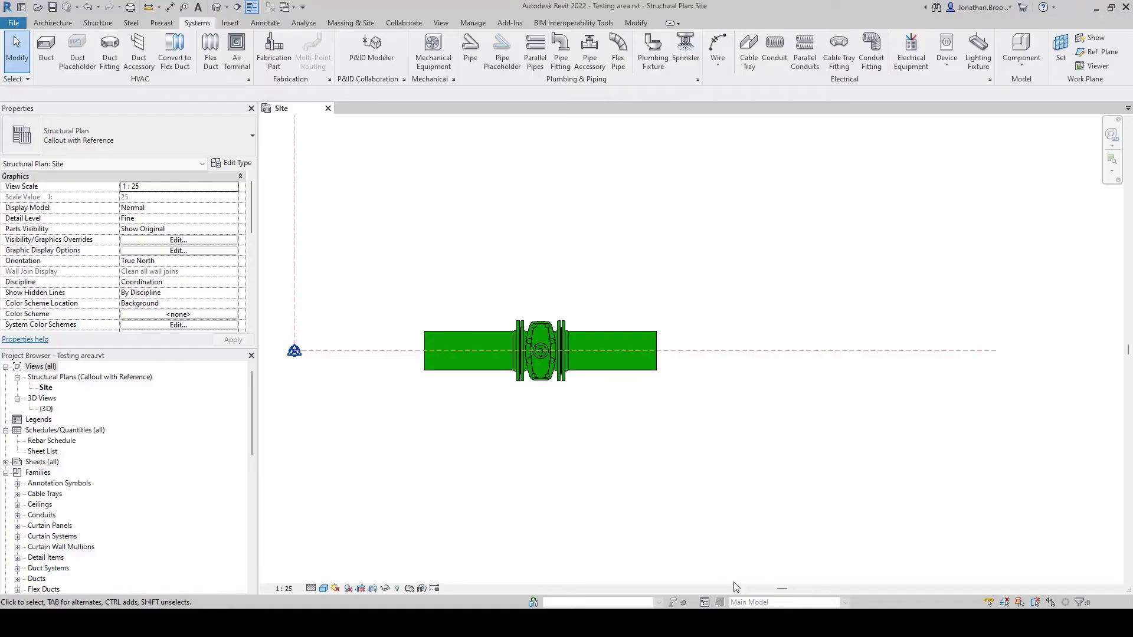
left_click(16, 24)
mouse_move(31, 66)
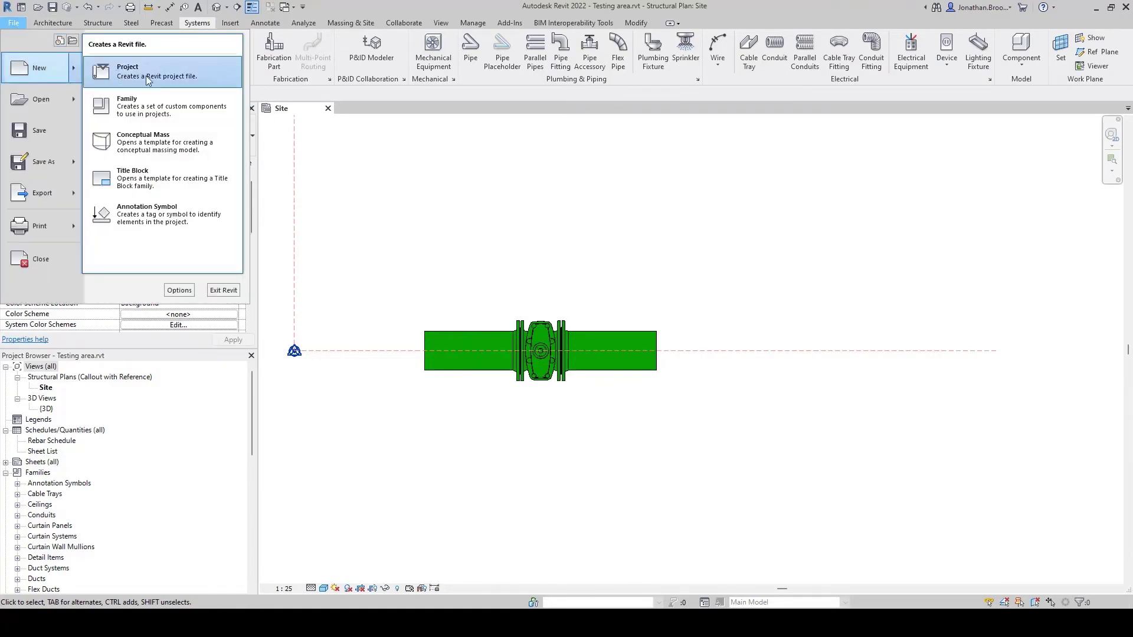
left_click(155, 104)
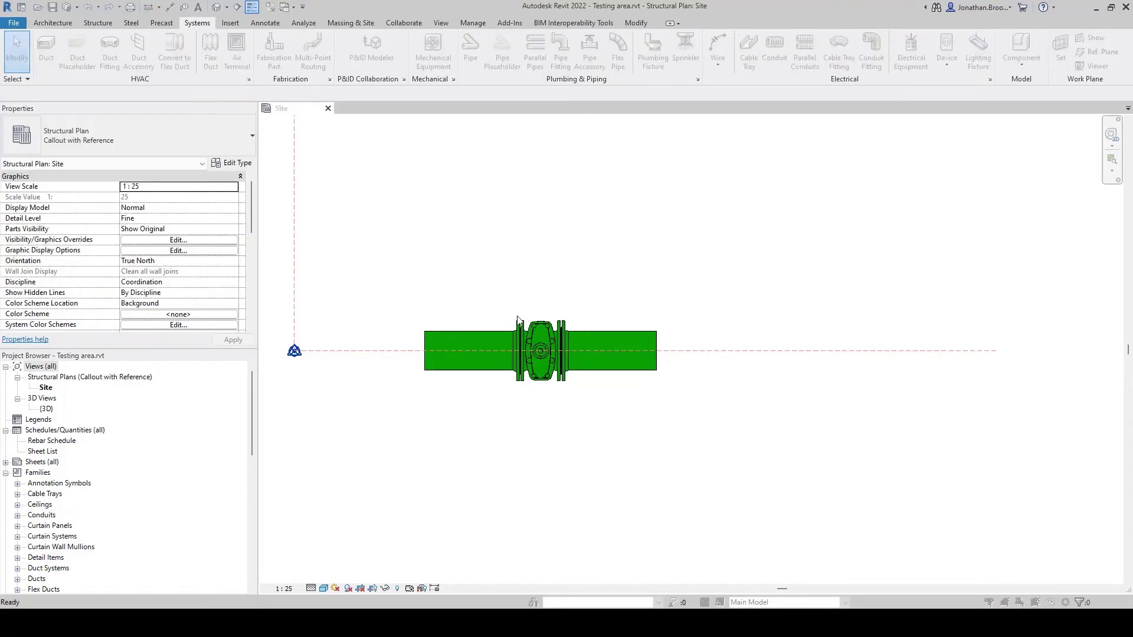
scroll(541, 322, "down", 3)
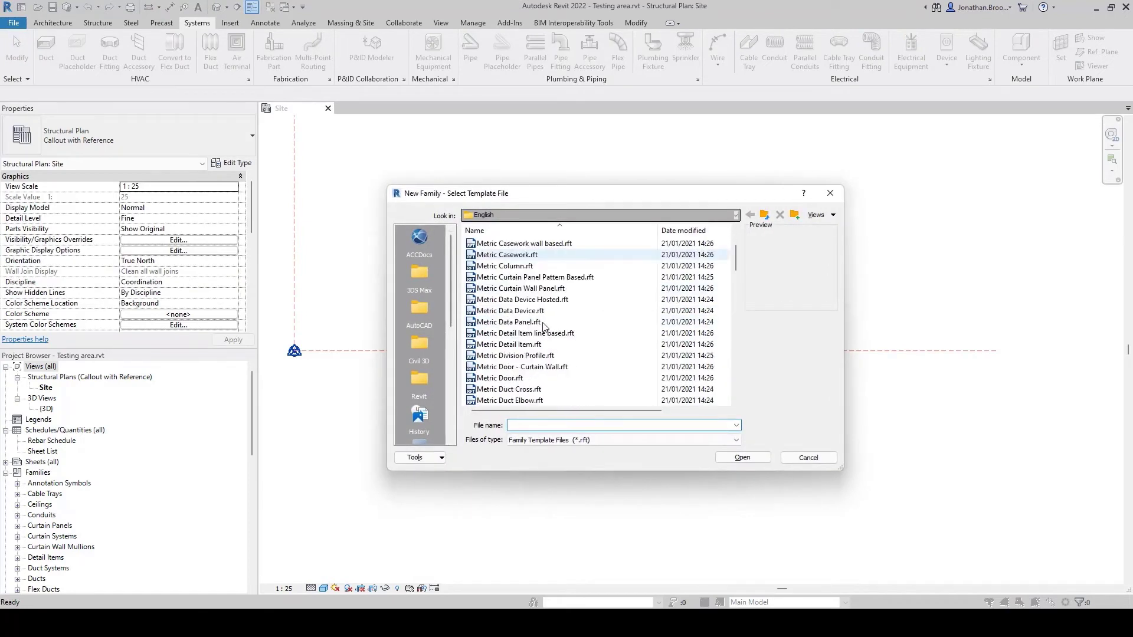
scroll(538, 330, "down", 10)
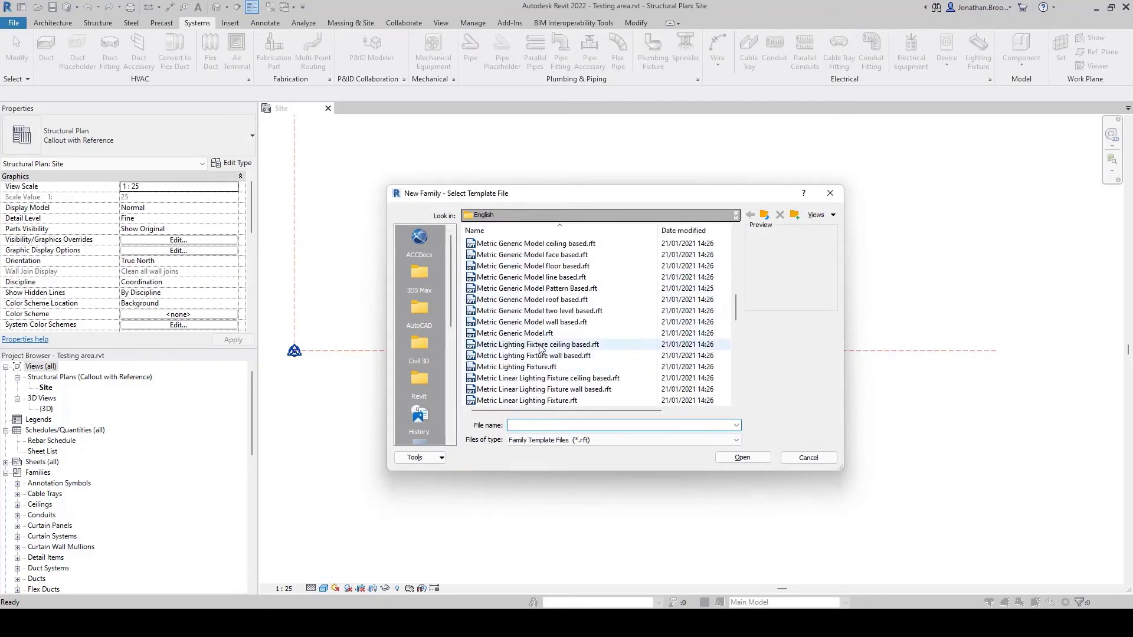
left_click(539, 334)
left_click(742, 457)
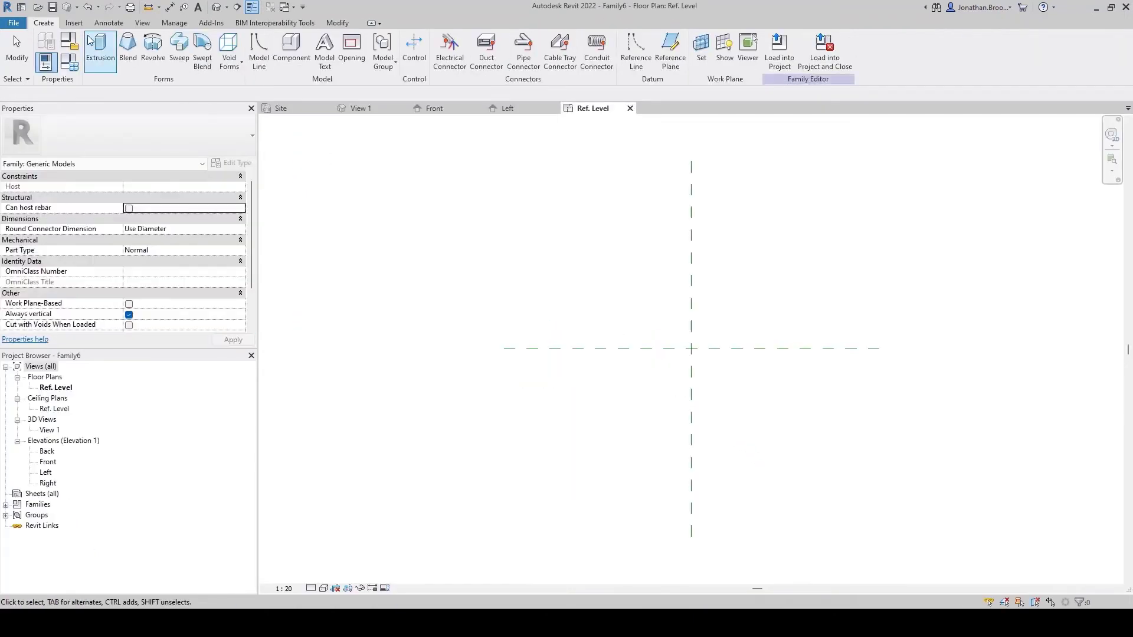
- Save the family as 3D-PipeFitting-VikingJohnsonAquaGripAdaptor_0200_0200.rfa in the Revit library's Piping, PipeFittings, MechanicalCoupling folder
left_click(53, 7)
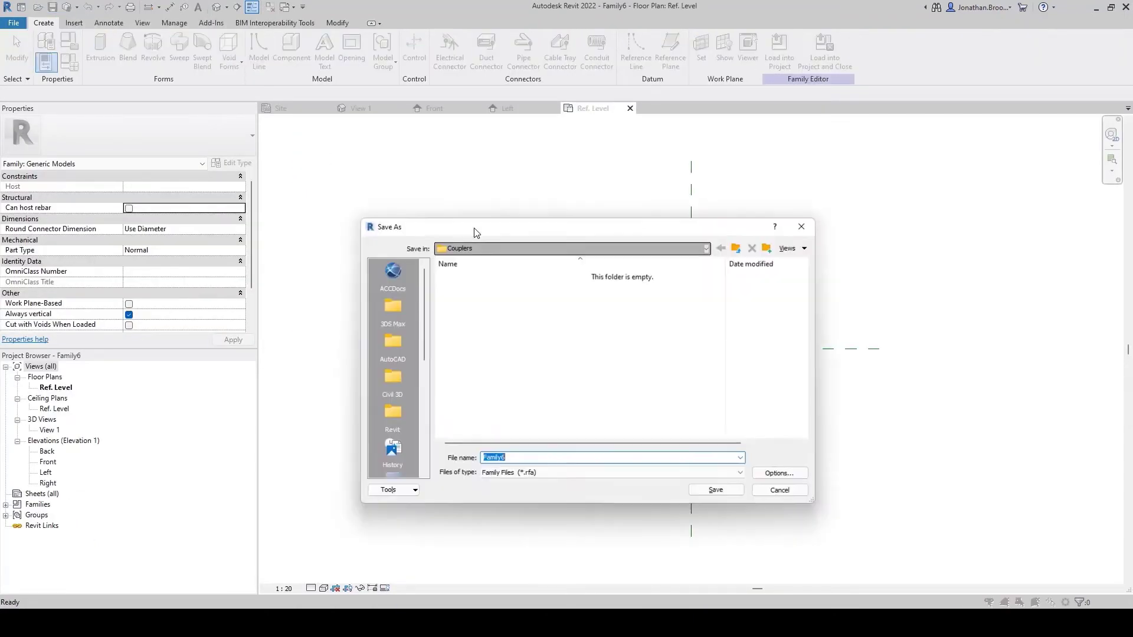
left_click(393, 413)
scroll(489, 374, "down", 1)
scroll(489, 373, "up", 1)
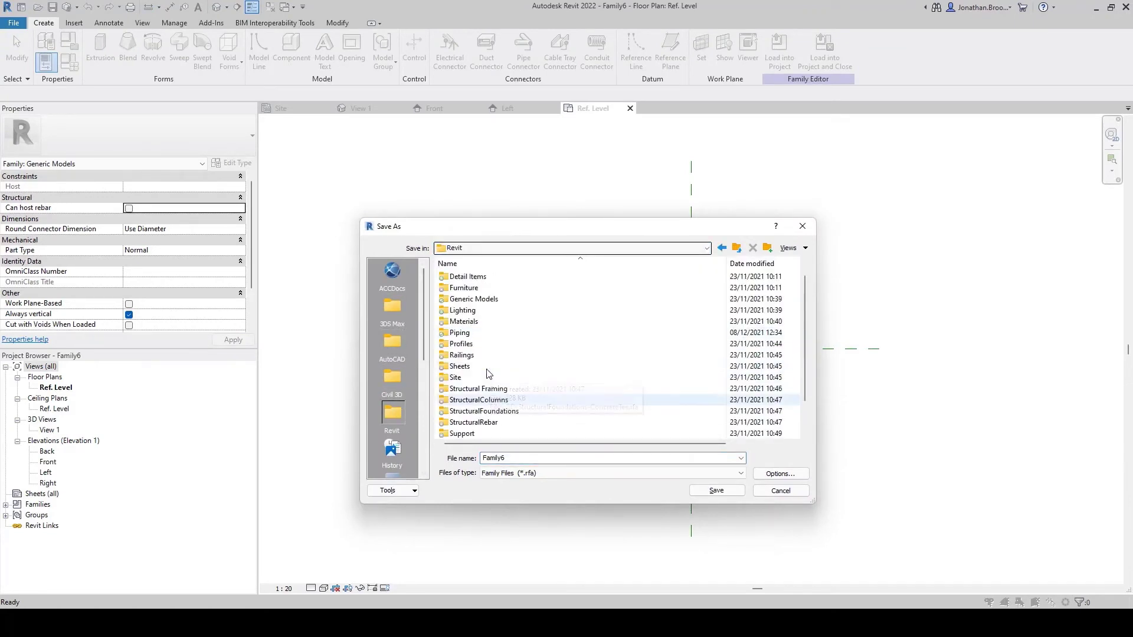
double_click(466, 332)
double_click(480, 290)
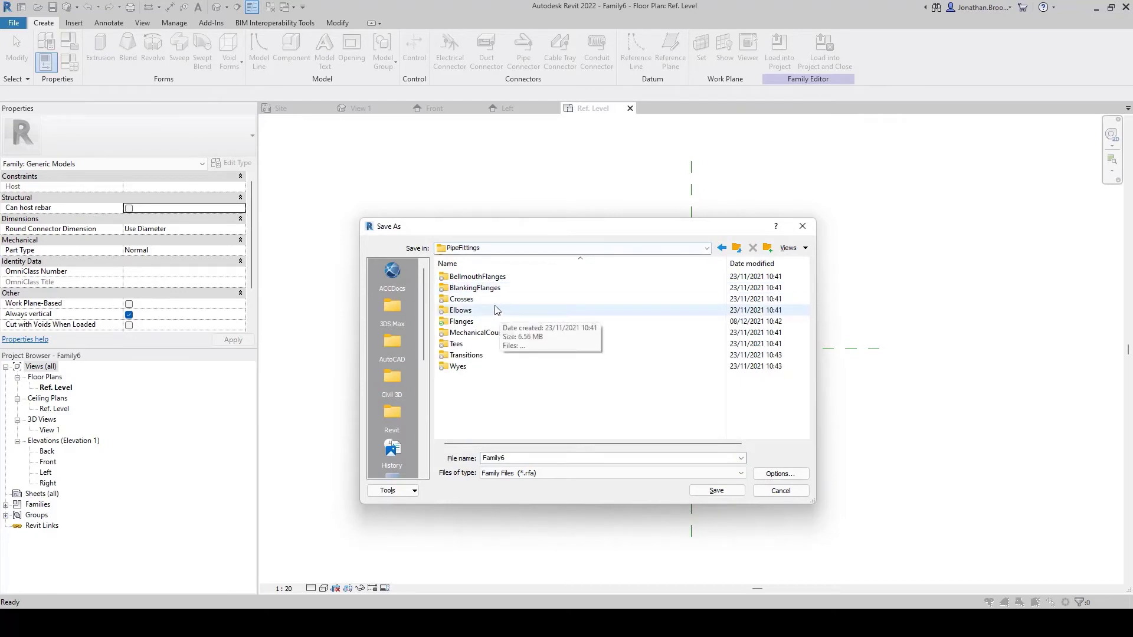
double_click(509, 332)
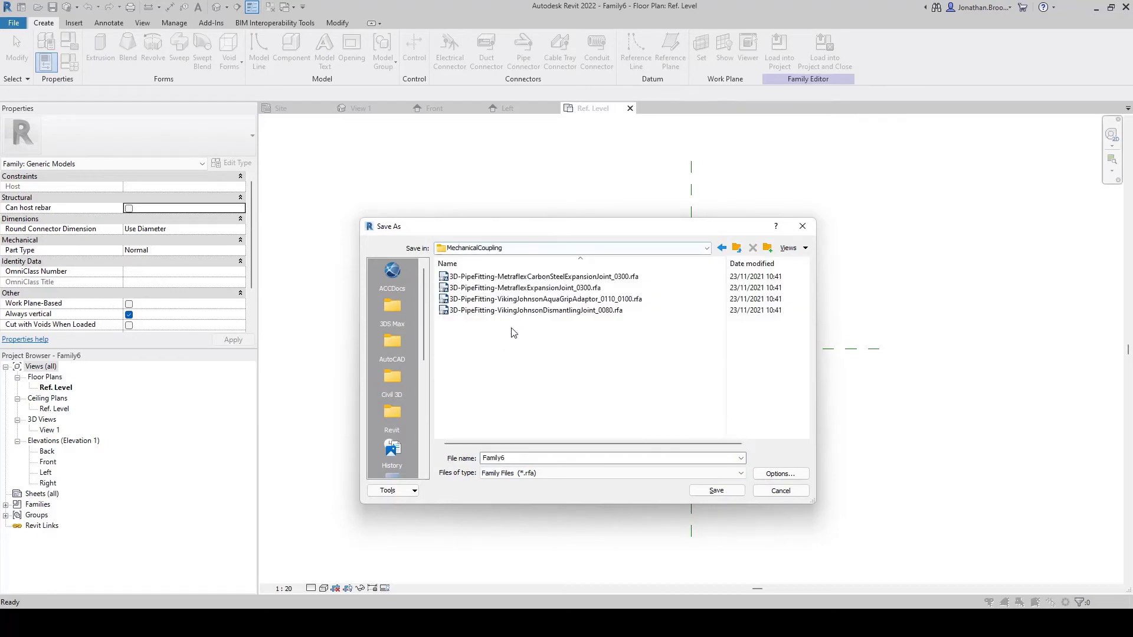
left_click(581, 308)
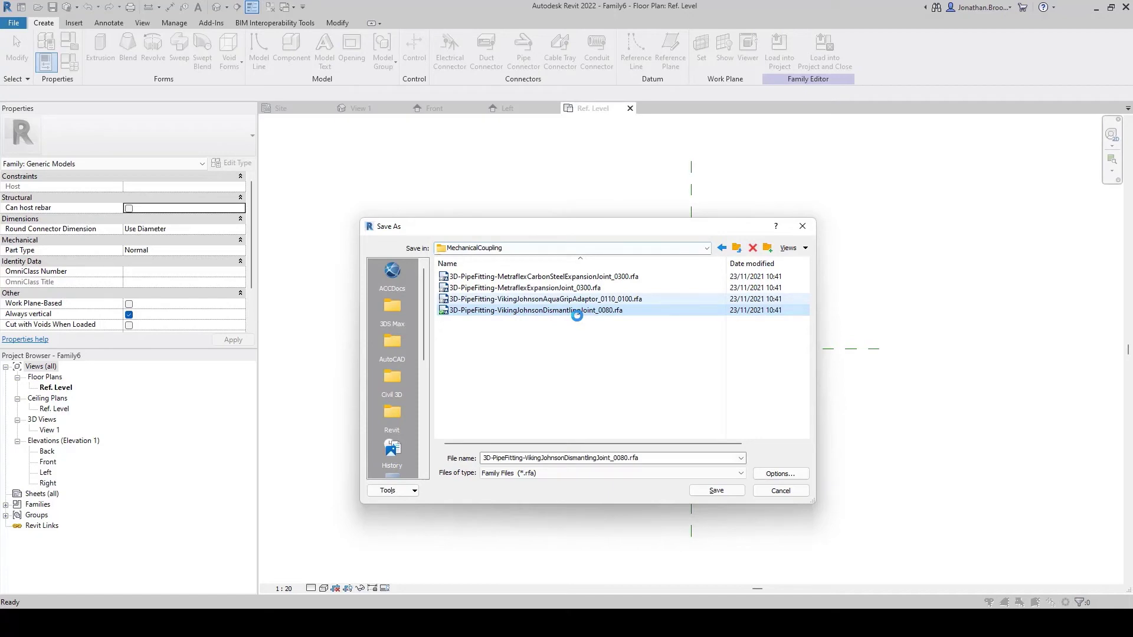
key("Up")
key("Tab")
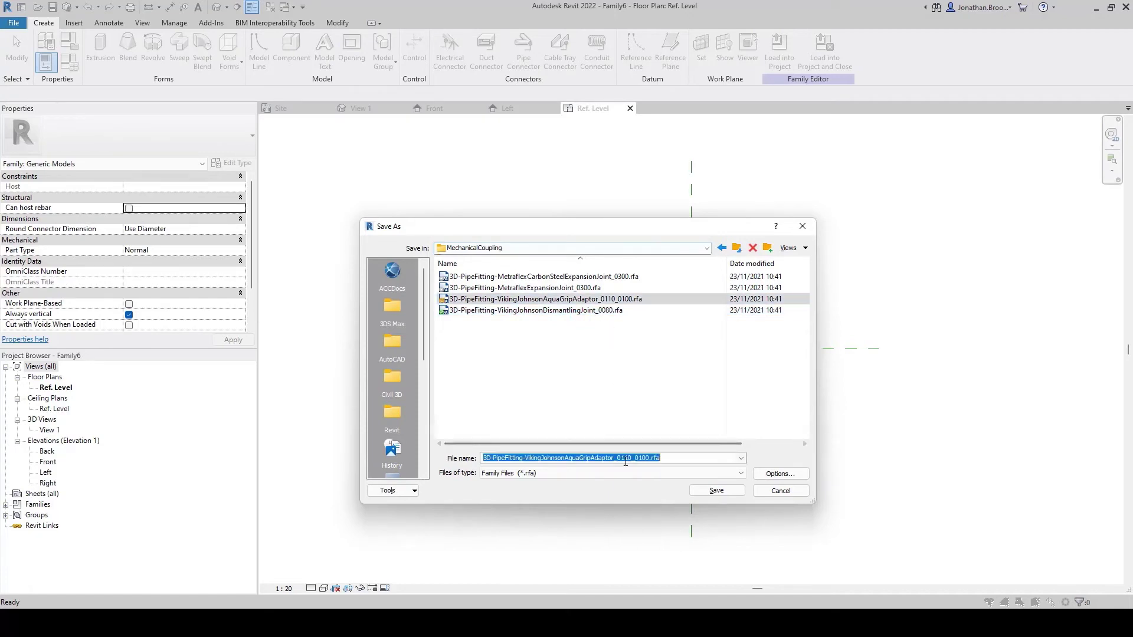
left_click_drag(620, 459, 627, 458)
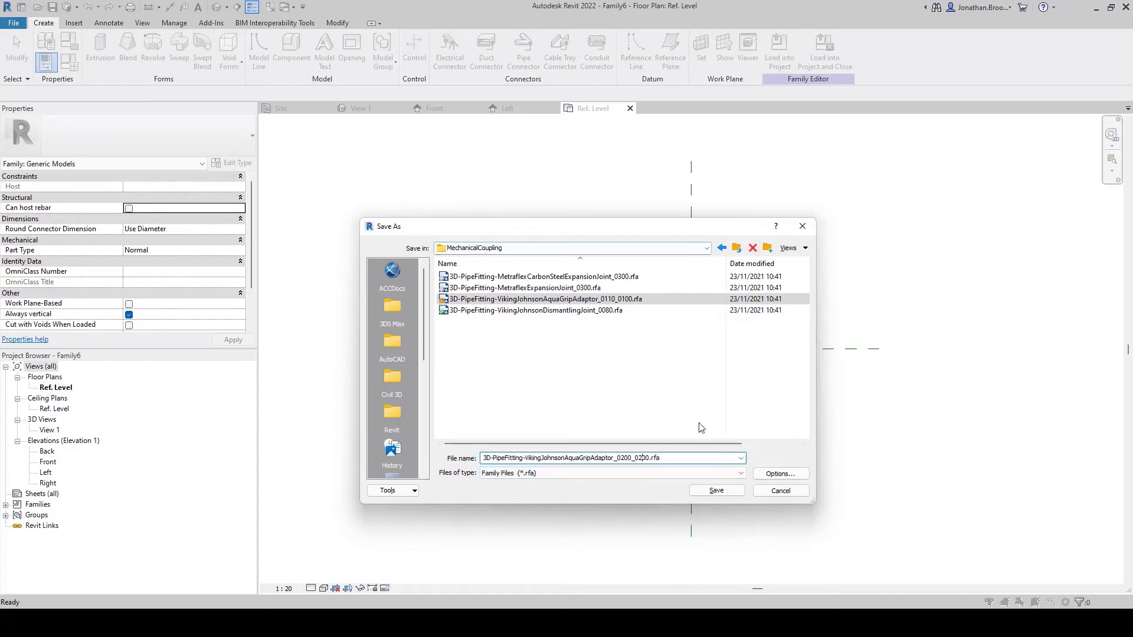
left_click(716, 491)
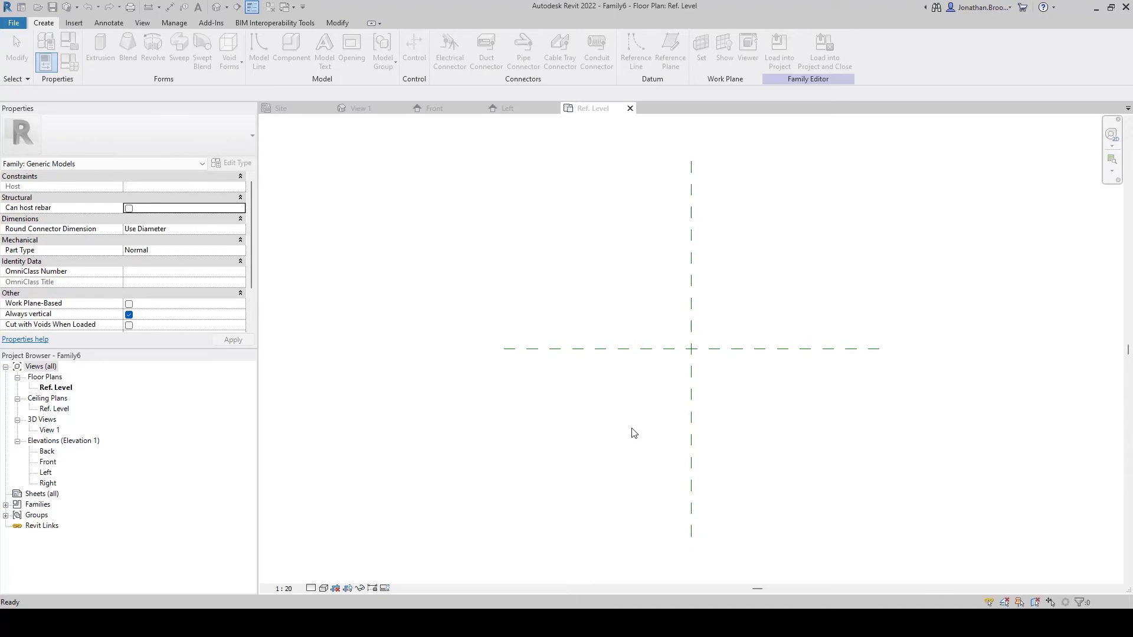
- Import 200 mm Viking Johnson AquaFast Flange Adaptor.dwg from the Civil 3D Polyethylene Couplers folder, in millimetres and placed origin to internal origin
middle_click_drag(645, 379, 503, 380)
left_click(74, 23)
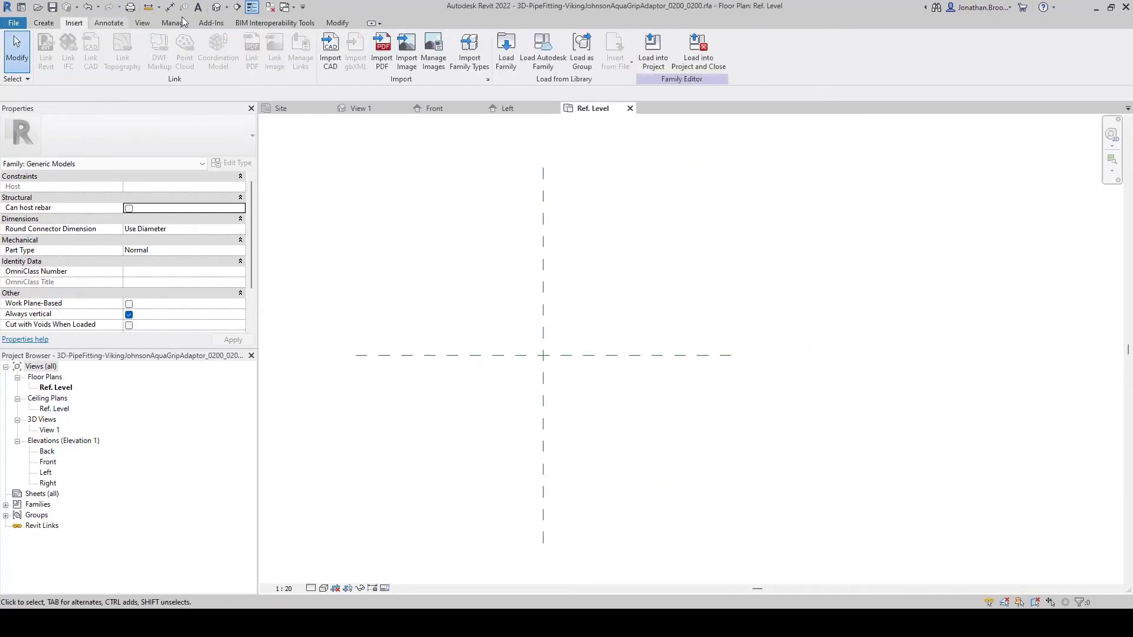
left_click(328, 53)
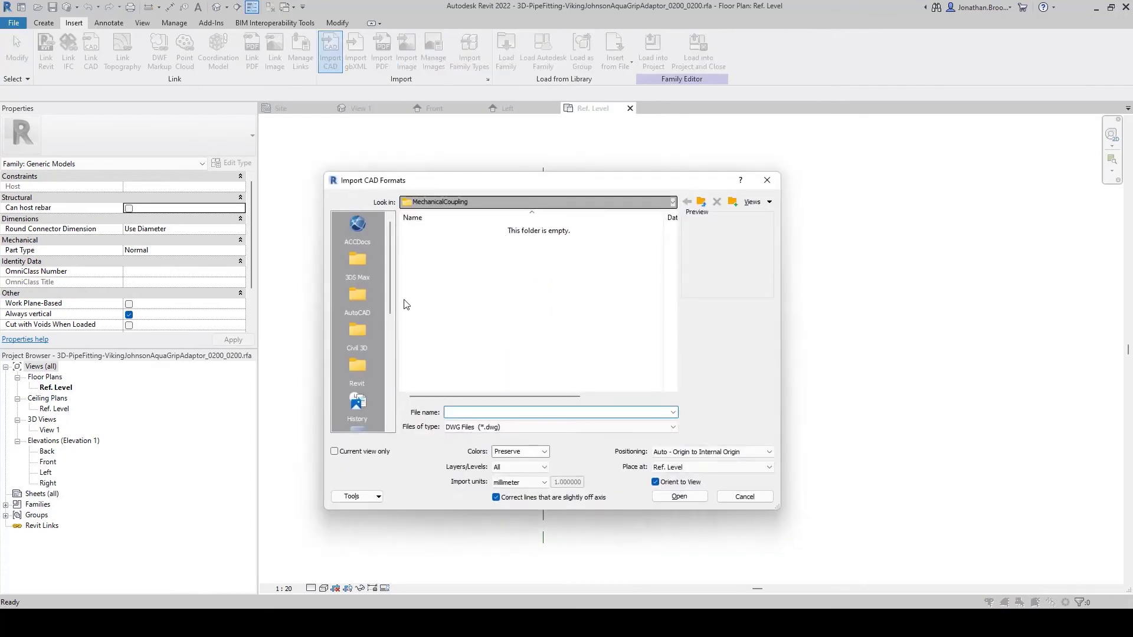
left_click(359, 337)
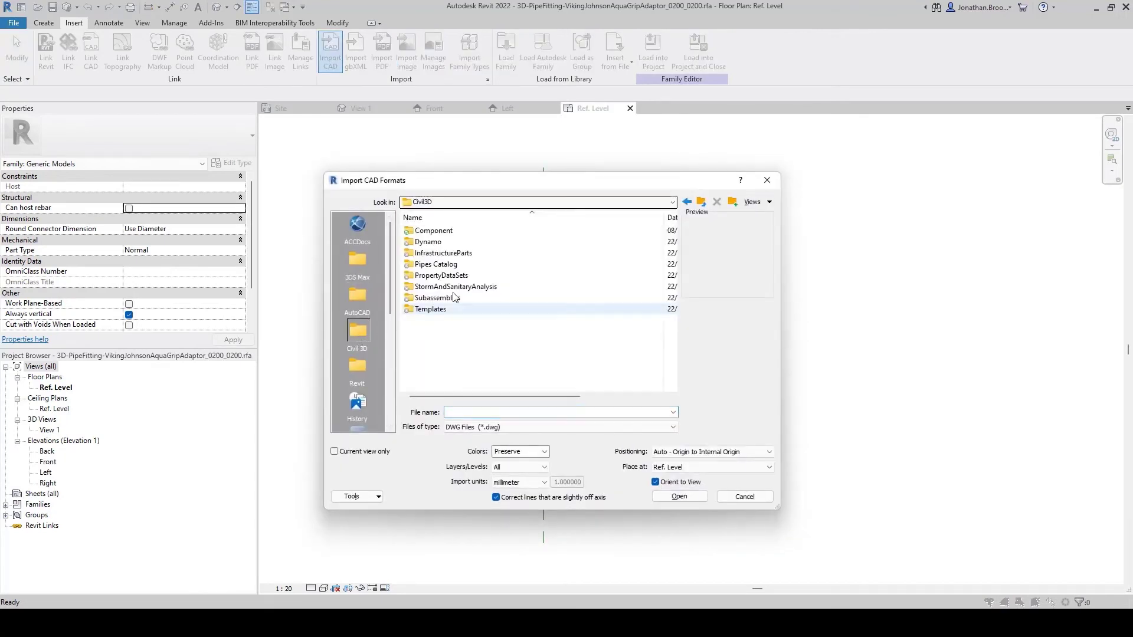
double_click(447, 231)
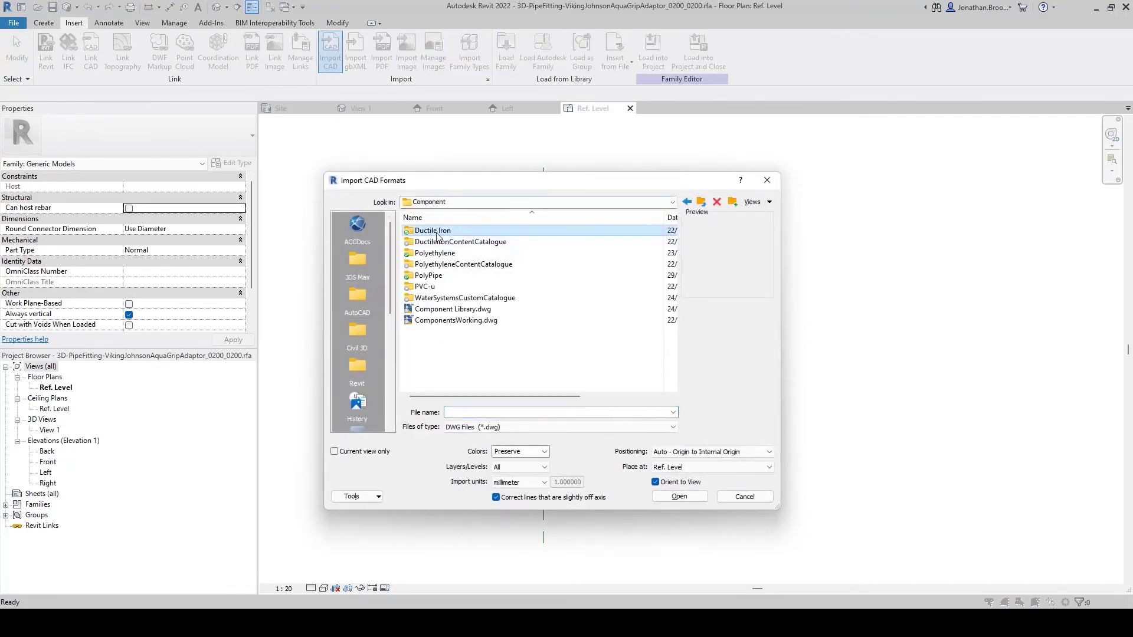
double_click(454, 243)
left_click(701, 202)
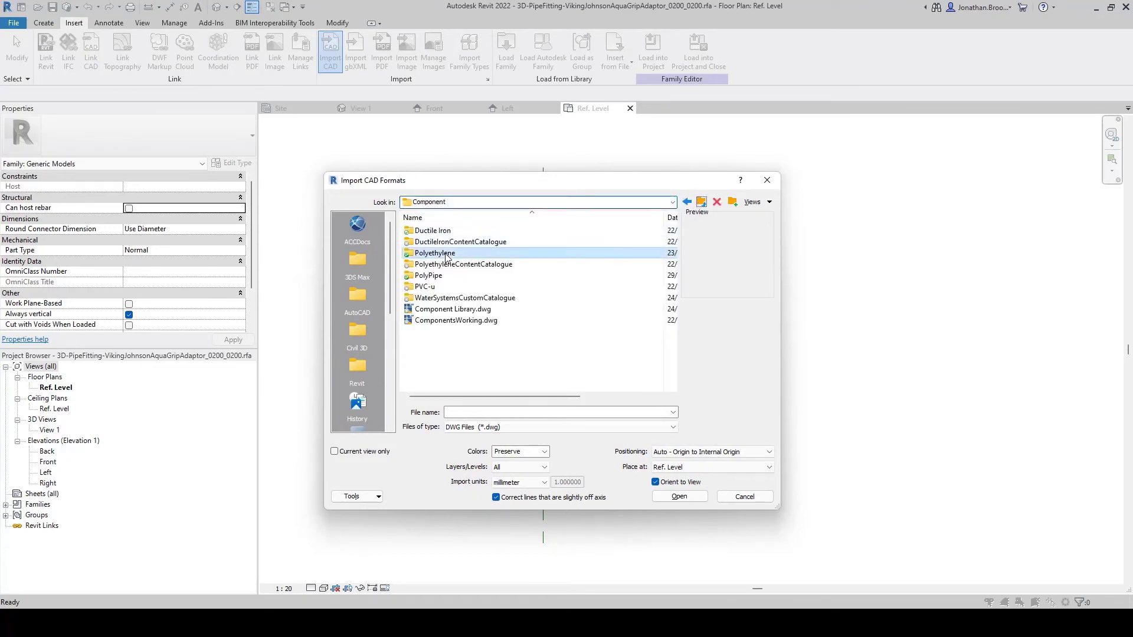
double_click(508, 253)
double_click(463, 232)
left_click(483, 231)
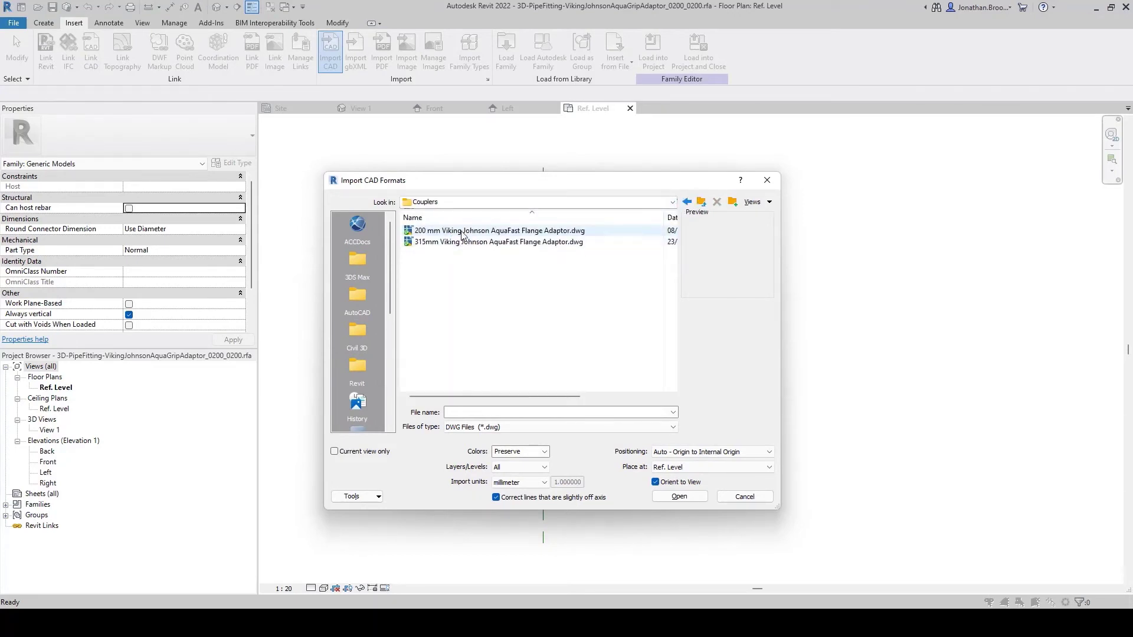
left_click(678, 497)
- Explode the imported flange adaptor drawing into native free form geometry
scroll(557, 358, "up", 4)
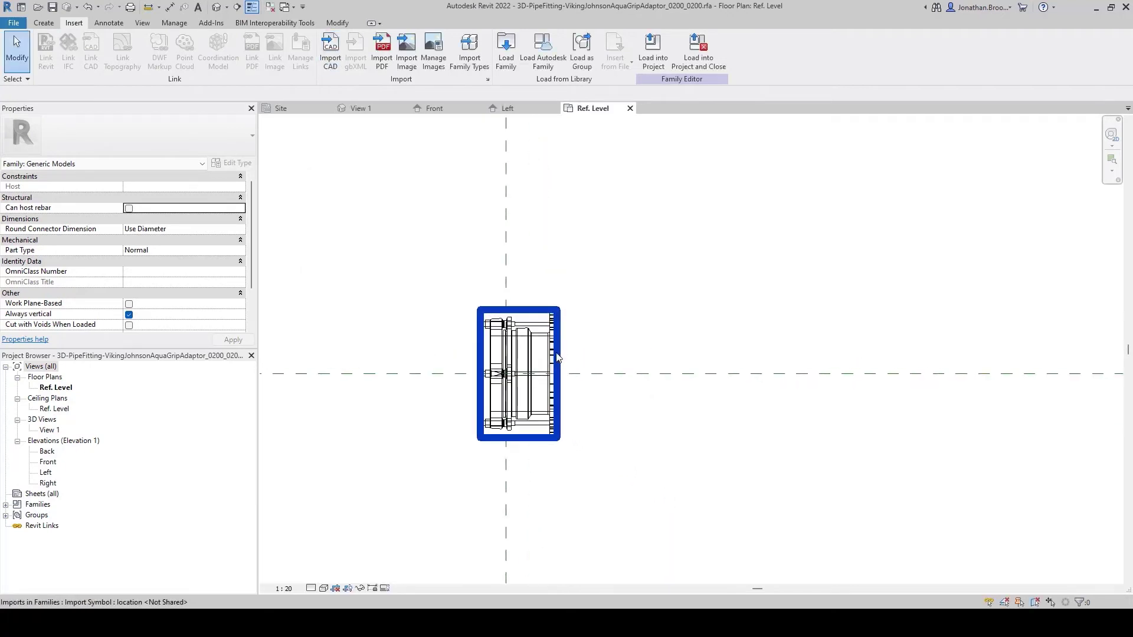
scroll(557, 358, "up", 2)
left_click(556, 357)
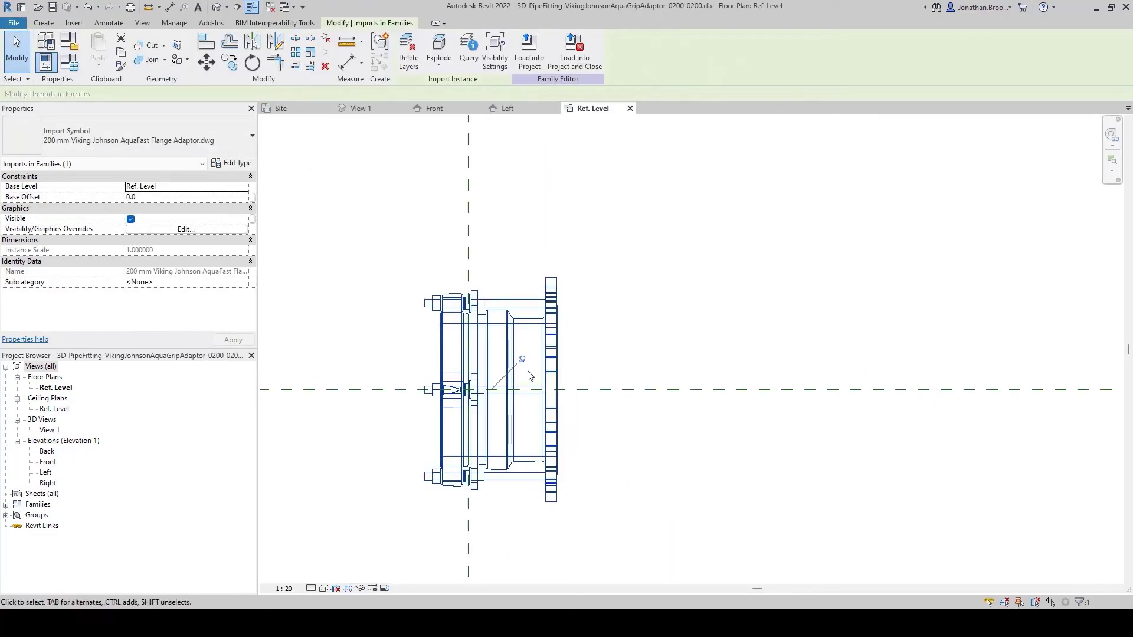
key("Escape")
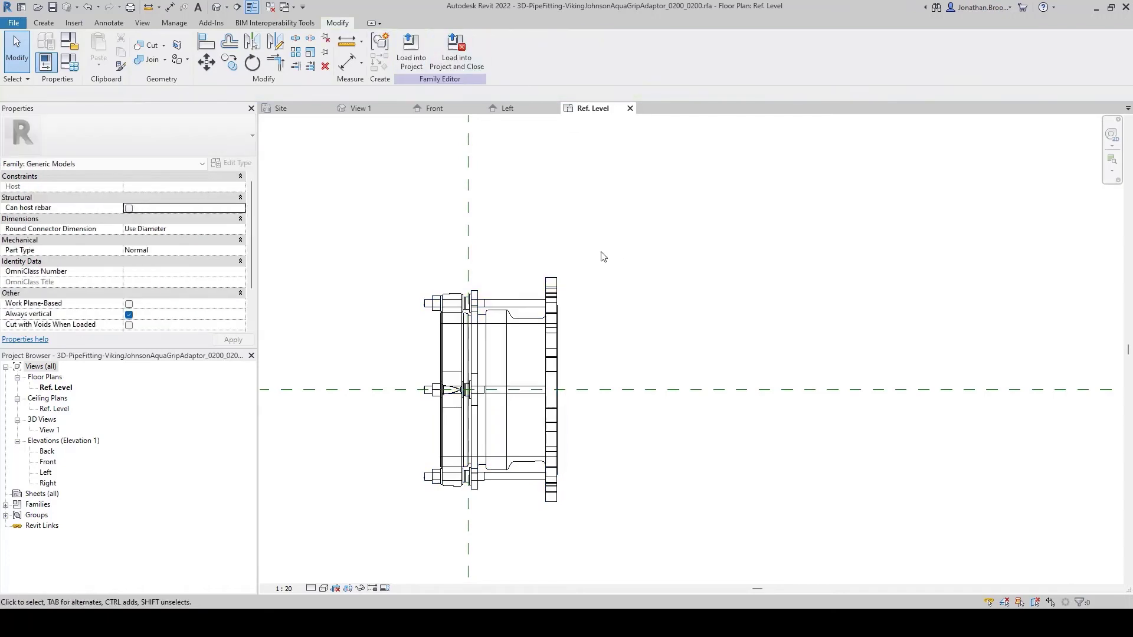
- Open the 3D view View 1 and set its visual style to Realistic and its detail level to Fine
double_click(50, 429)
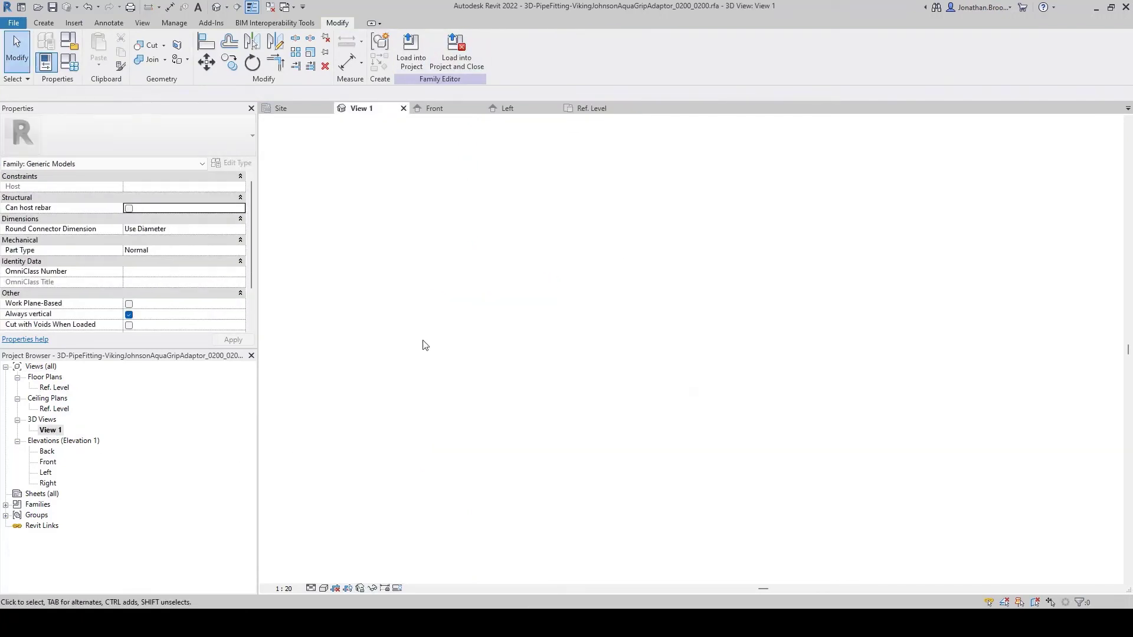
middle_click_drag(459, 378, 418, 521)
left_click(324, 588)
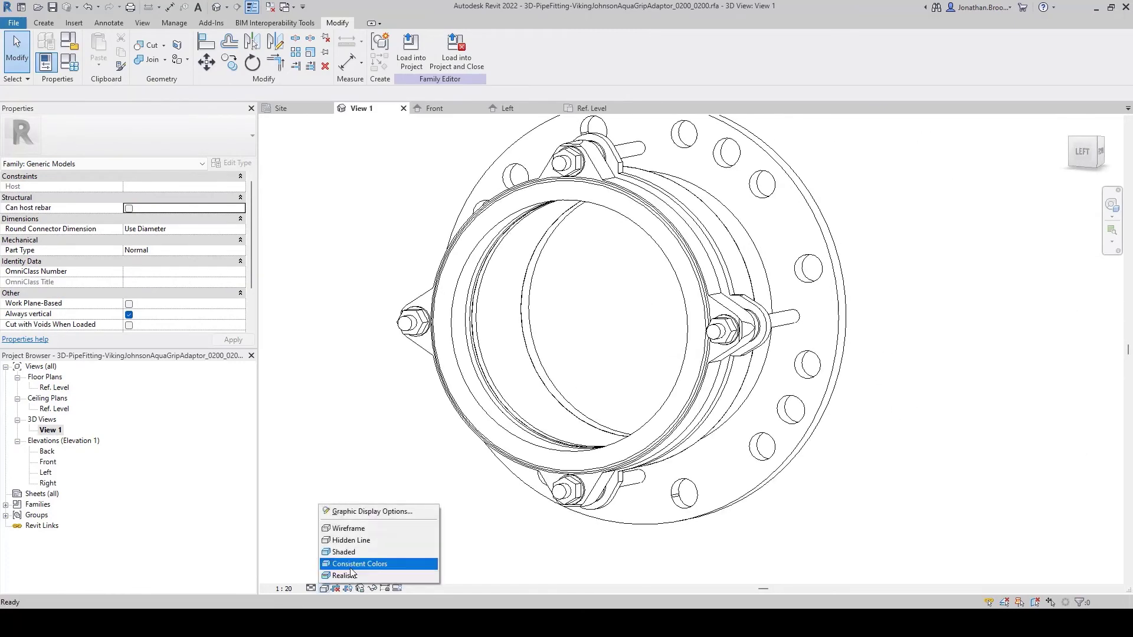
left_click(333, 574)
left_click(311, 588)
left_click(319, 576)
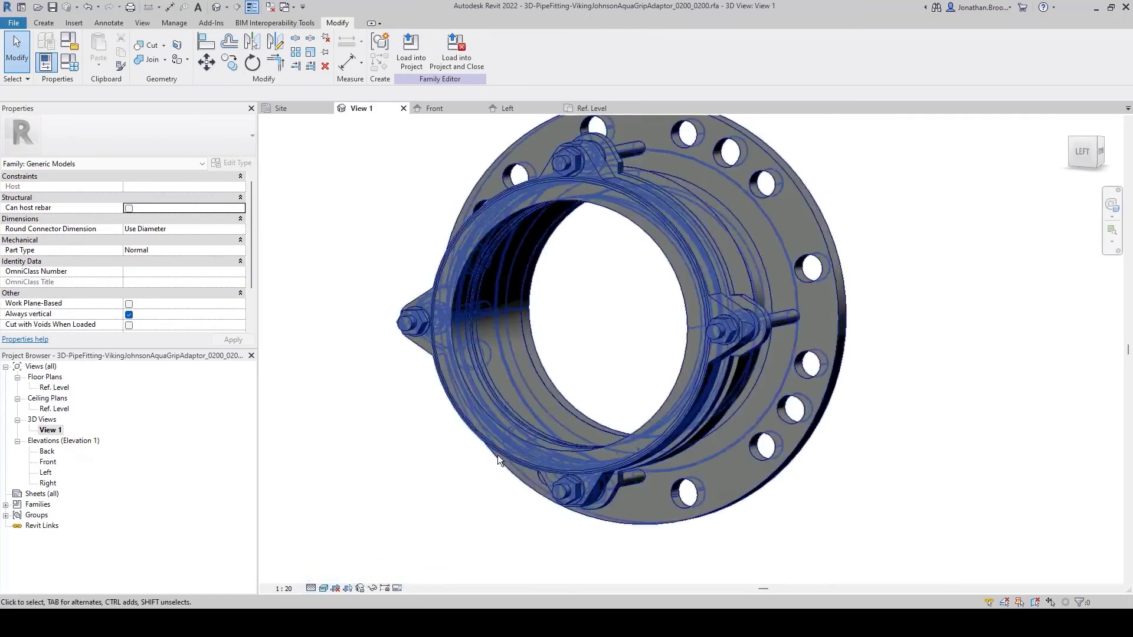
middle_click_drag(497, 455, 572, 370, "shift")
- Associate the flange adaptor's material with a new family type parameter named Material, grouped under Materials and Finishes
left_click(640, 279)
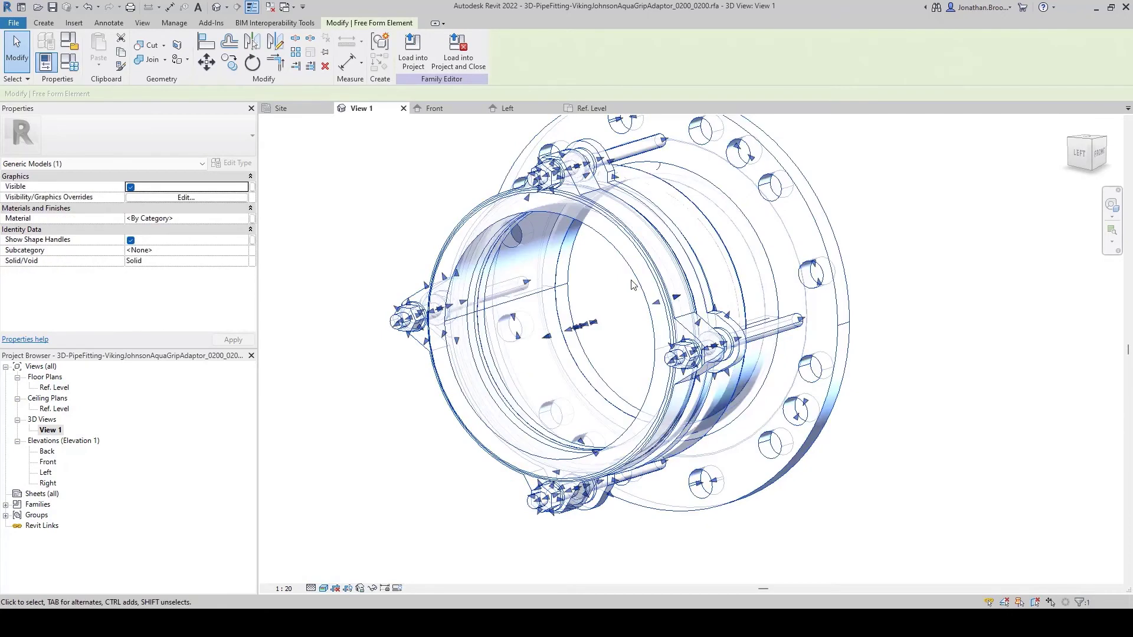
left_click(252, 218)
left_click(356, 390)
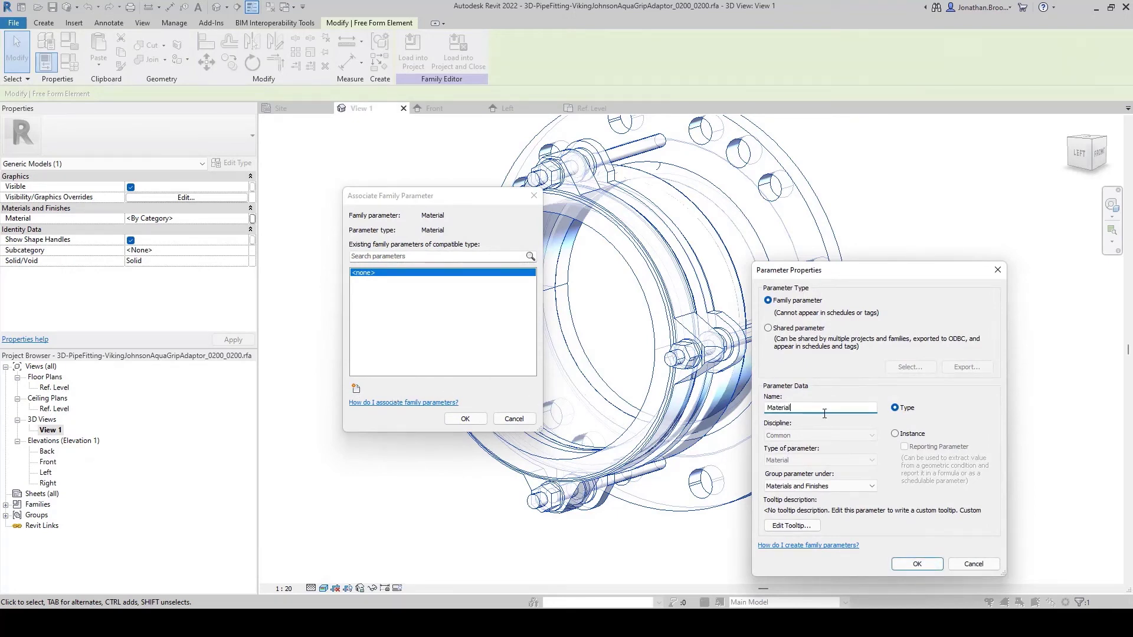
left_click(916, 564)
left_click(465, 418)
key("Escape")
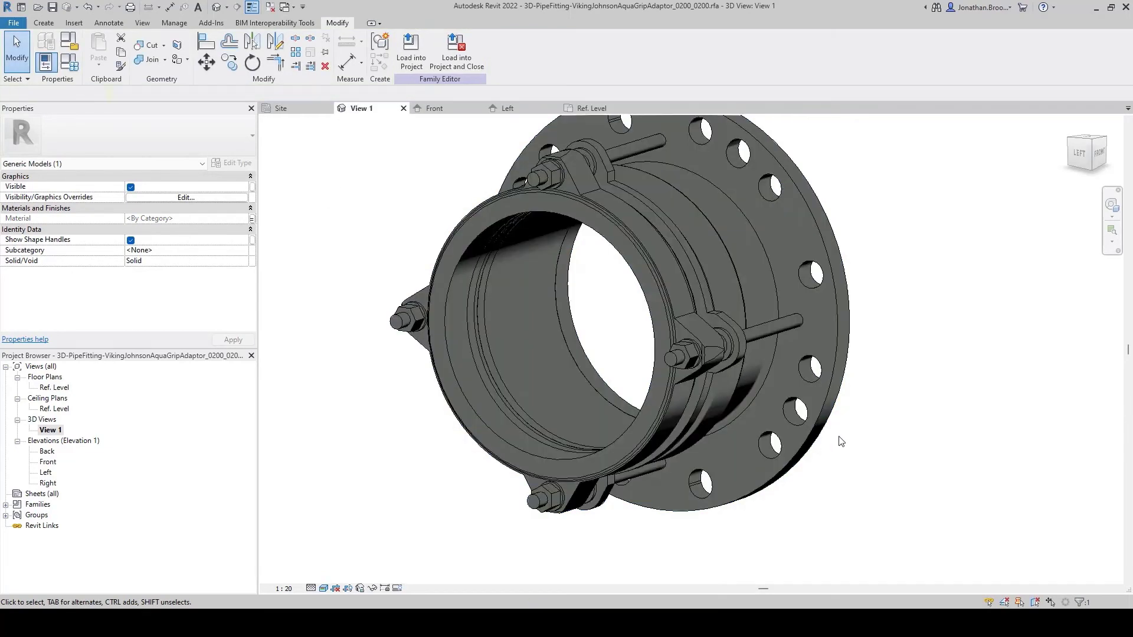
- Draw a vertical reference plane along the flange's outer face in the Ref. Level floor plan, and select the new plane
middle_click_drag(790, 408, 759, 420)
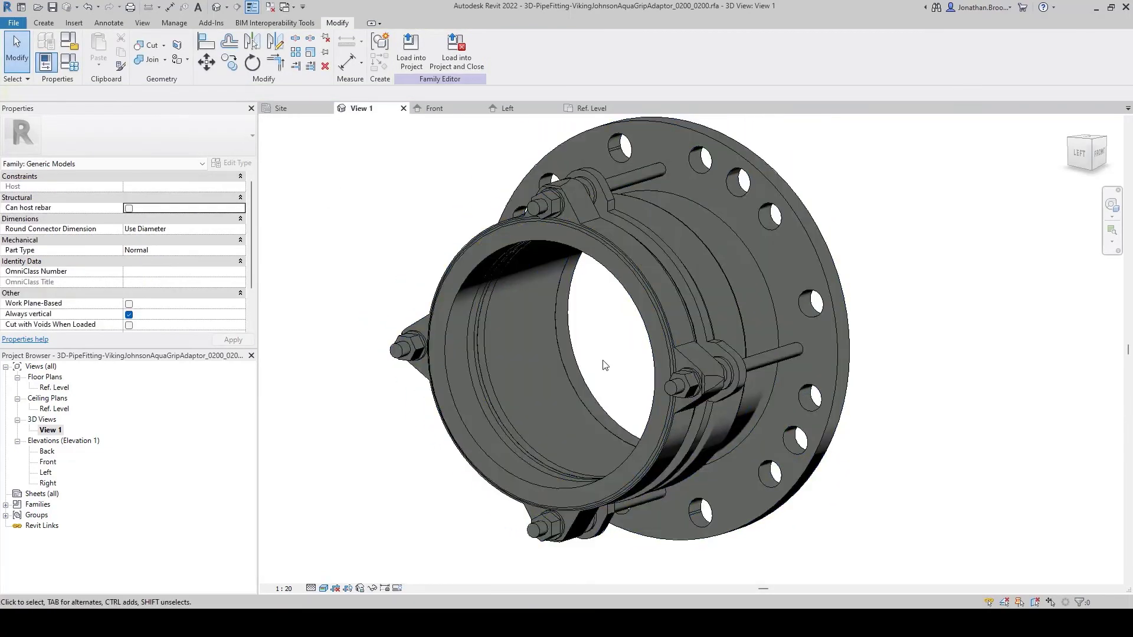
middle_click_drag(373, 355, 391, 379)
double_click(54, 388)
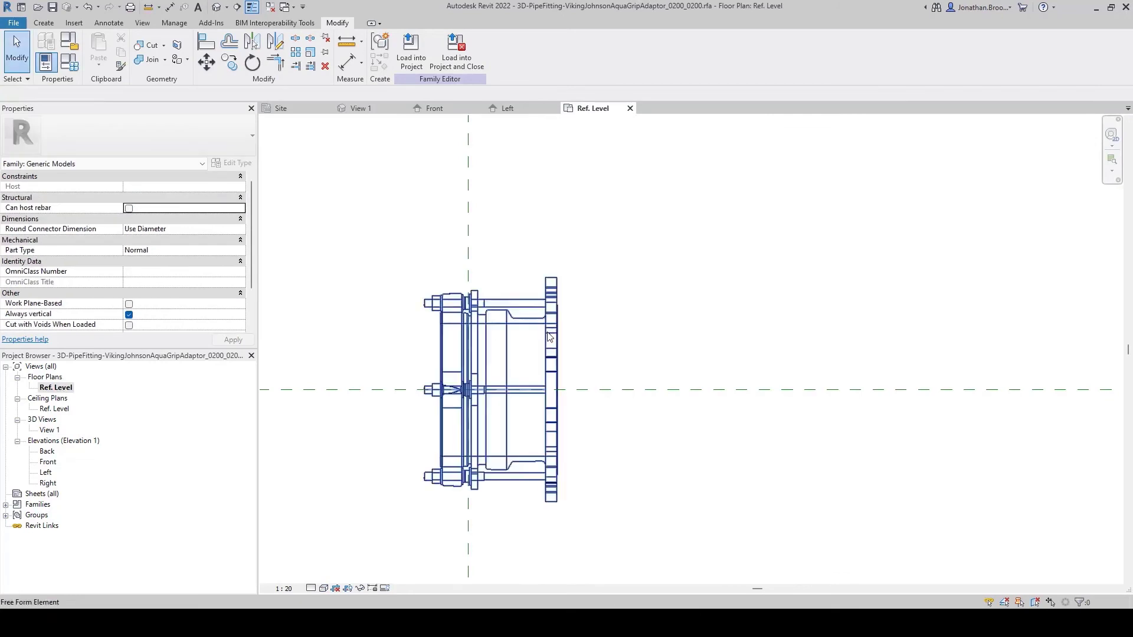
left_click(44, 23)
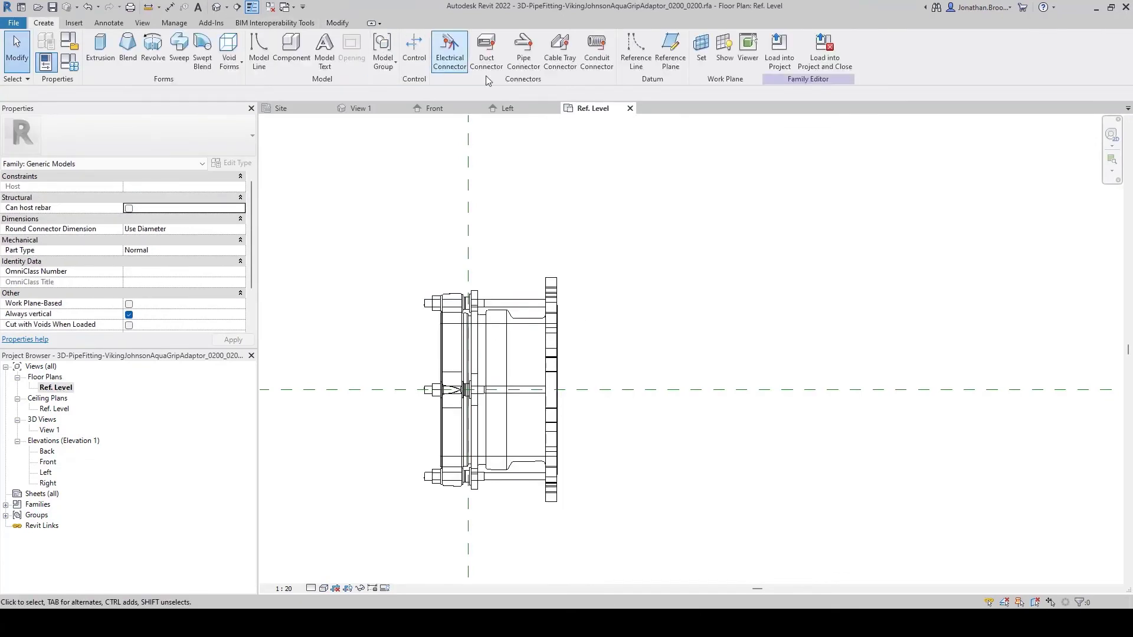
left_click(666, 58)
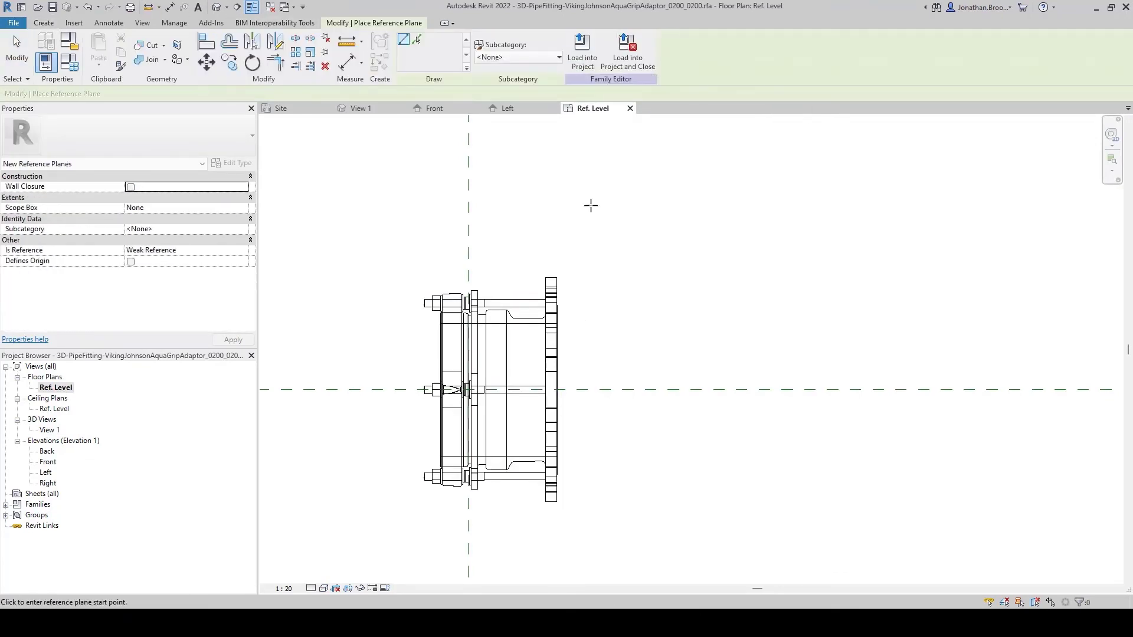
scroll(562, 338, "up", 1)
scroll(563, 341, "up", 1)
left_click(555, 341)
scroll(547, 341, "down", 2)
scroll(548, 341, "down", 3)
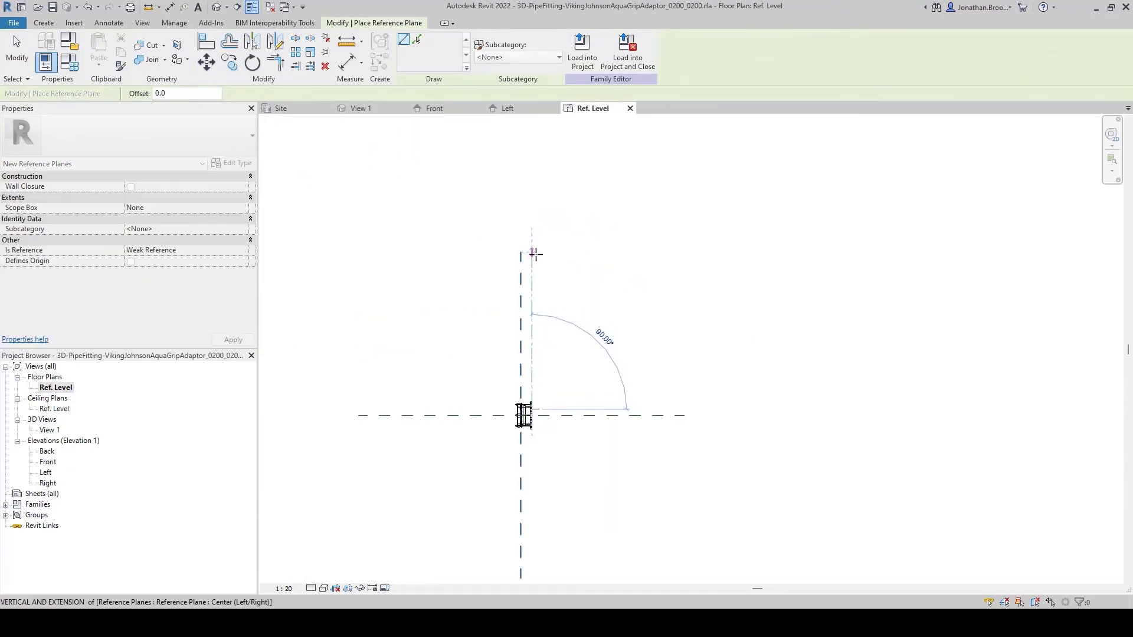
left_click(532, 253)
key("Escape")
left_click(541, 375)
scroll(569, 306, "up", 1)
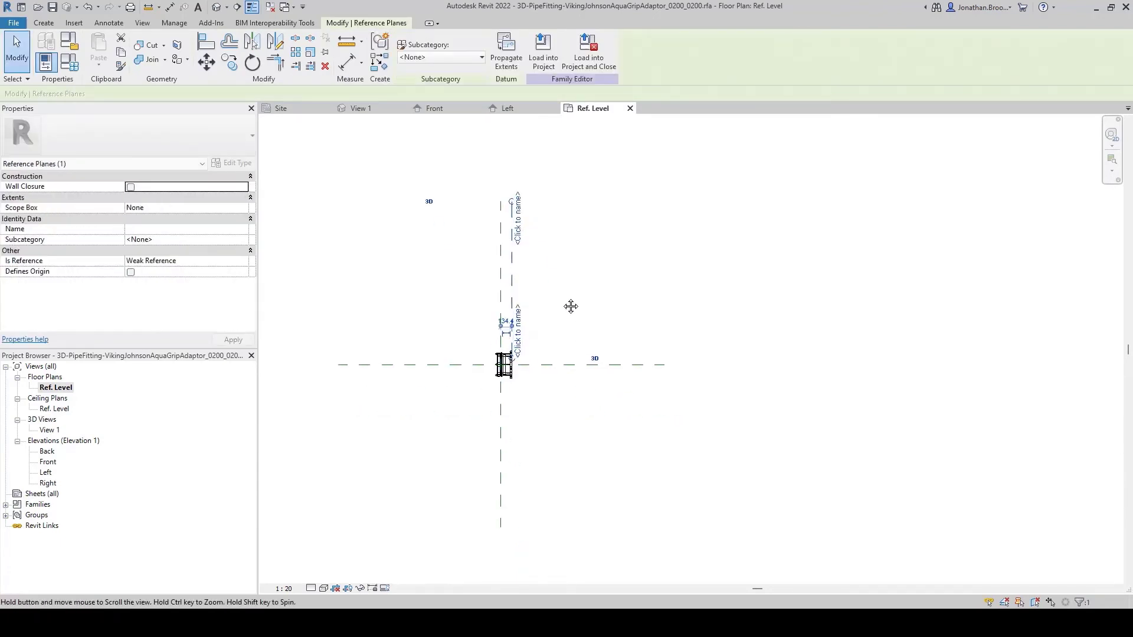
- Extend the new reference plane at the flange face downward past the adaptor, to about the length of the centre plane
left_click_drag(504, 385, 503, 532)
key("Escape")
scroll(495, 374, "up", 8)
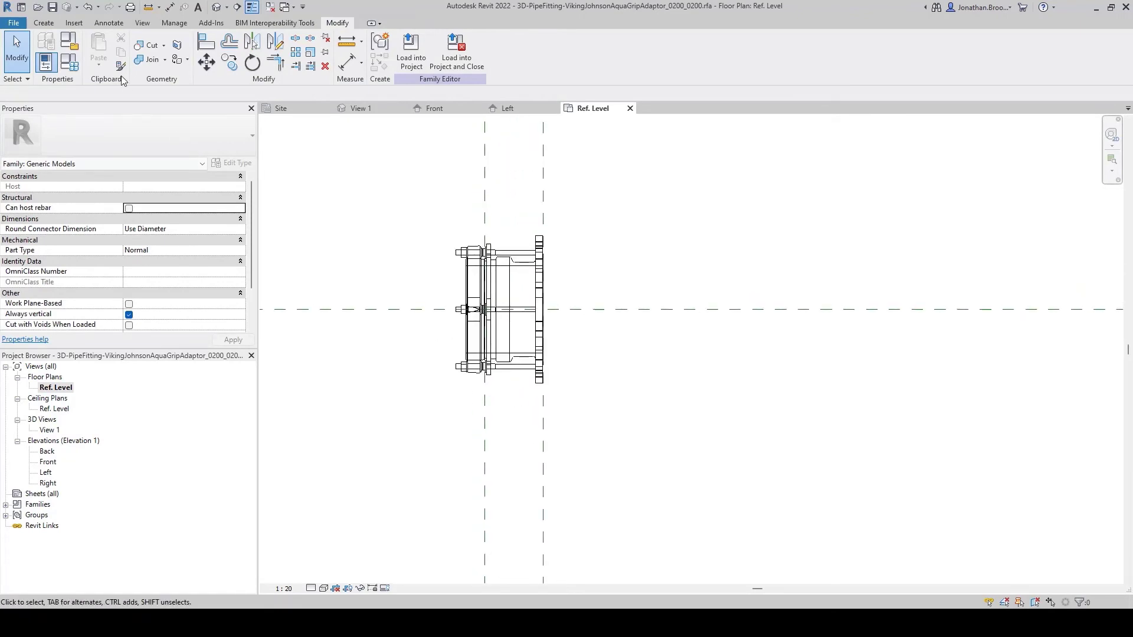
- Place a Hydronic Supply pipe connector on the vertical centre reference plane, picking that plane as the work plane
left_click(44, 23)
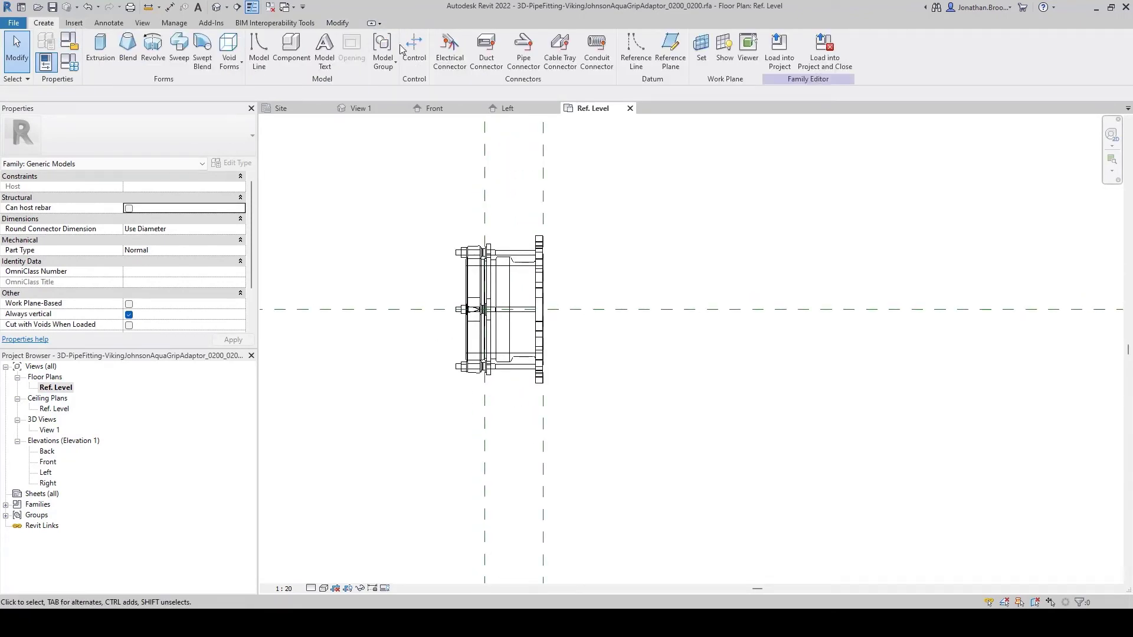
left_click(525, 50)
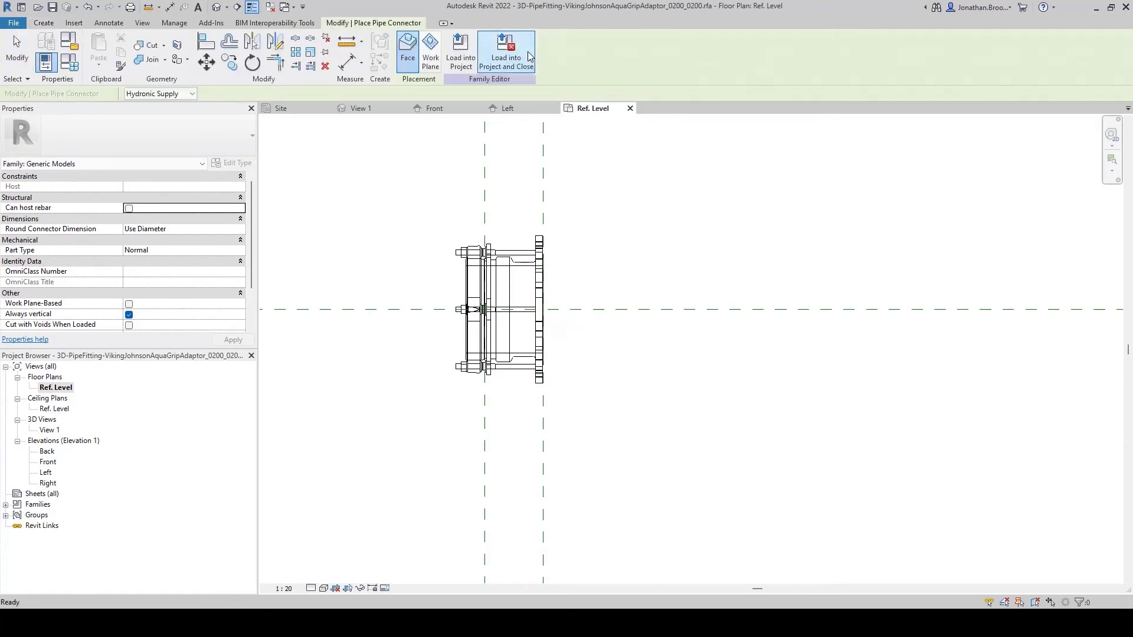
left_click(431, 59)
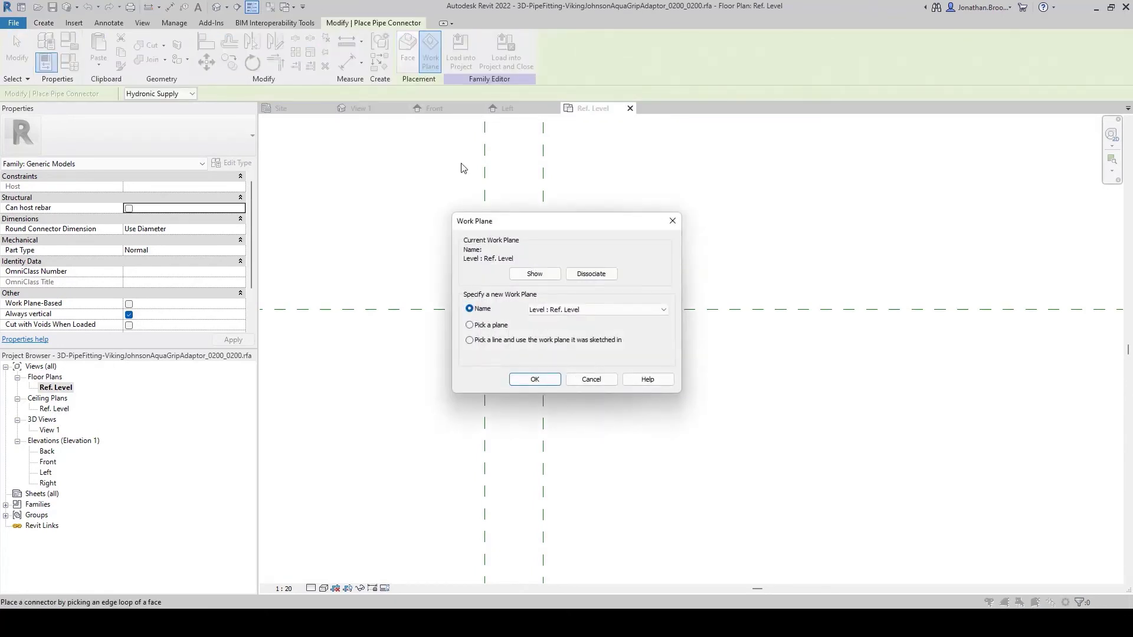
left_click(531, 376)
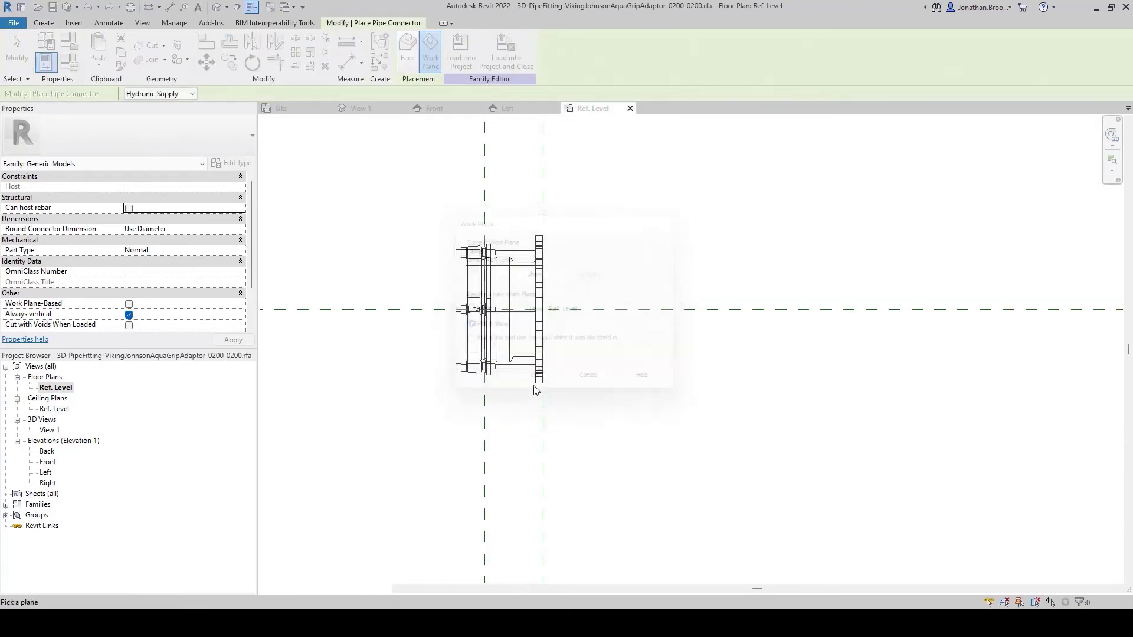
left_click(528, 367)
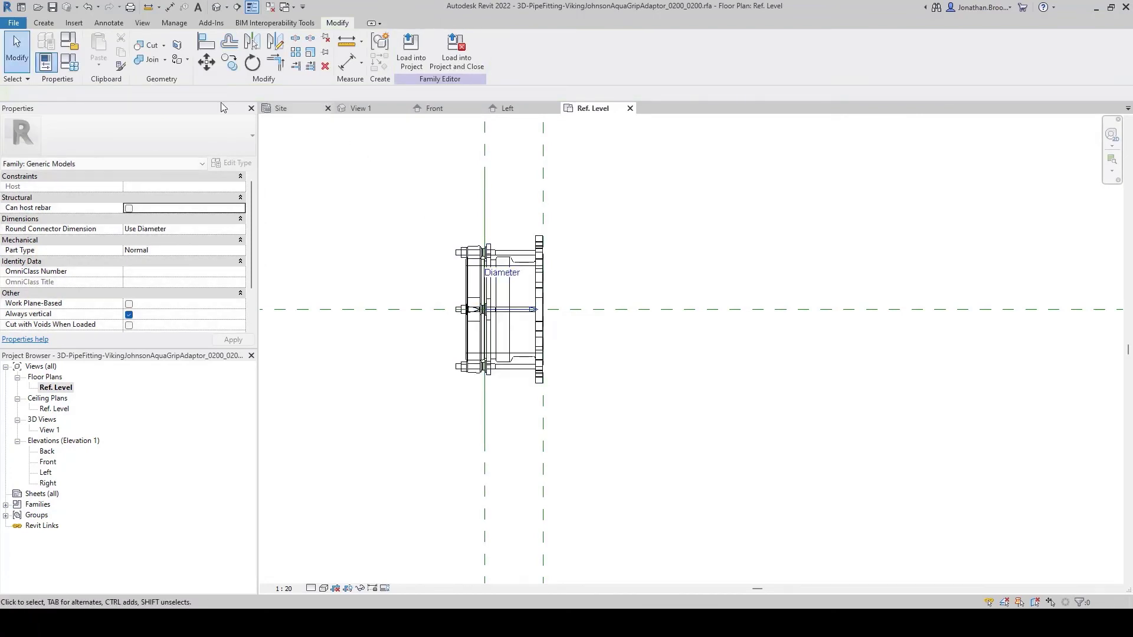
- Place a second Hydronic Supply pipe connector on the reference plane along the flange's outer face
left_click(44, 23)
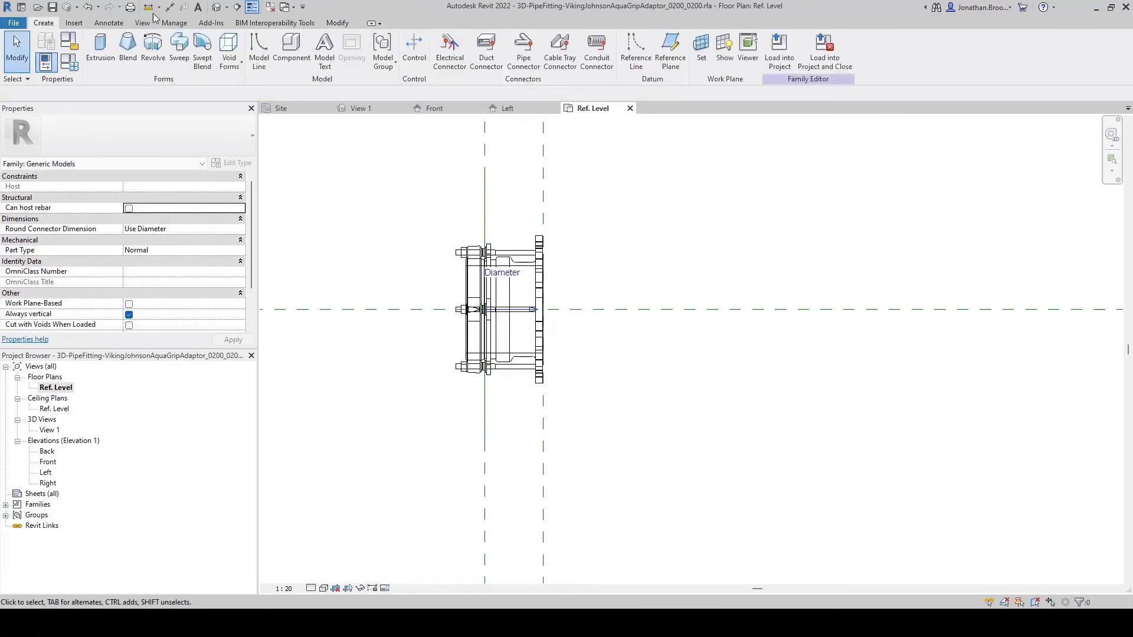
left_click(523, 70)
left_click(437, 67)
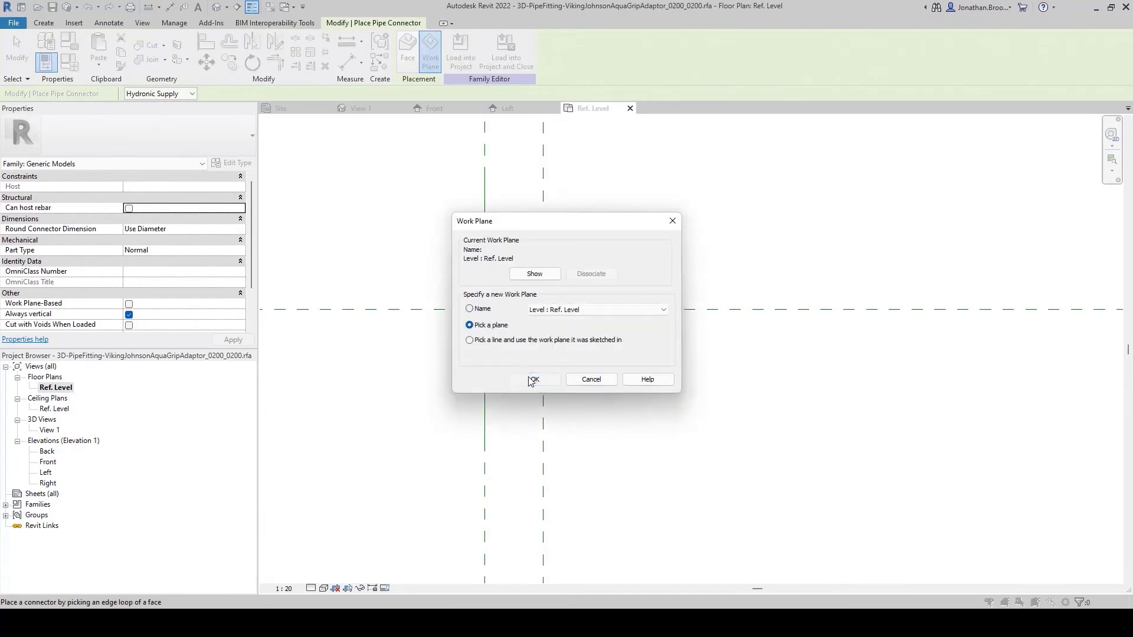
left_click(532, 379)
left_click(544, 407)
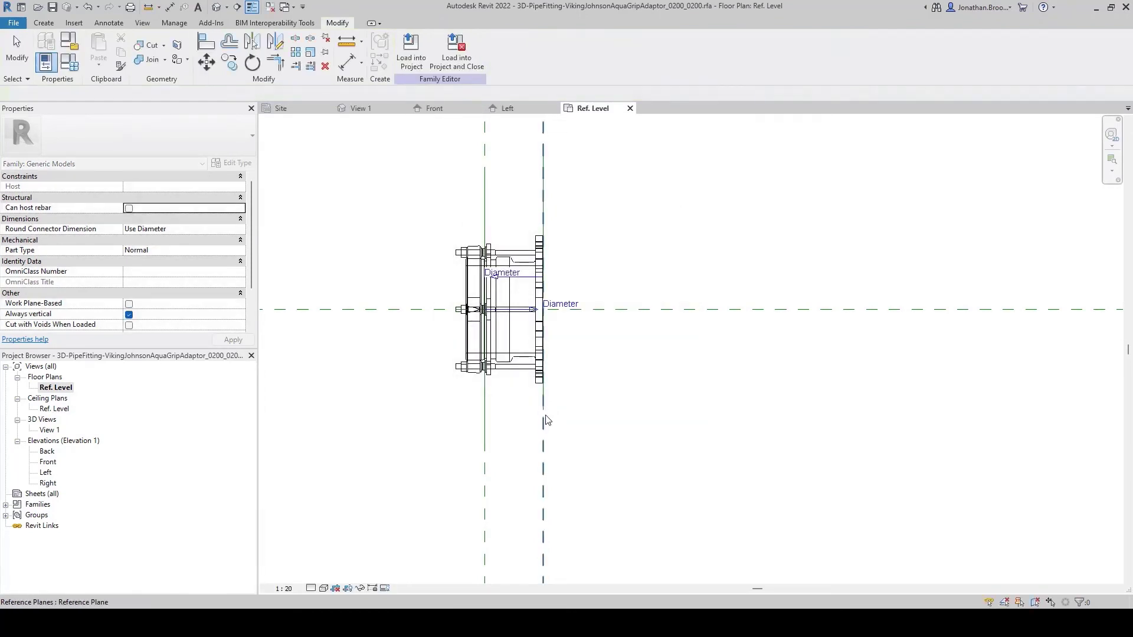
- Set the flange-side connector's offset from the adaptor's horizontal centre plane to 0 in the floor plan
left_click(529, 284)
left_click(324, 293)
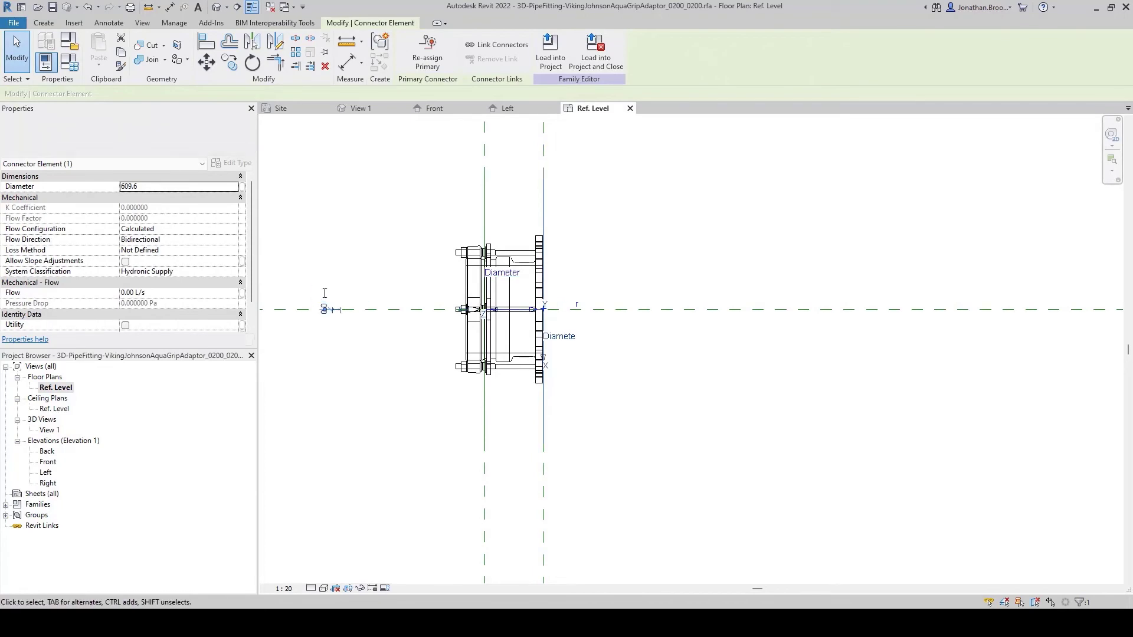
type("0")
left_click(299, 313)
- In the Left elevation, set the flange-side connector's height above Ref. Level to 0
double_click(46, 473)
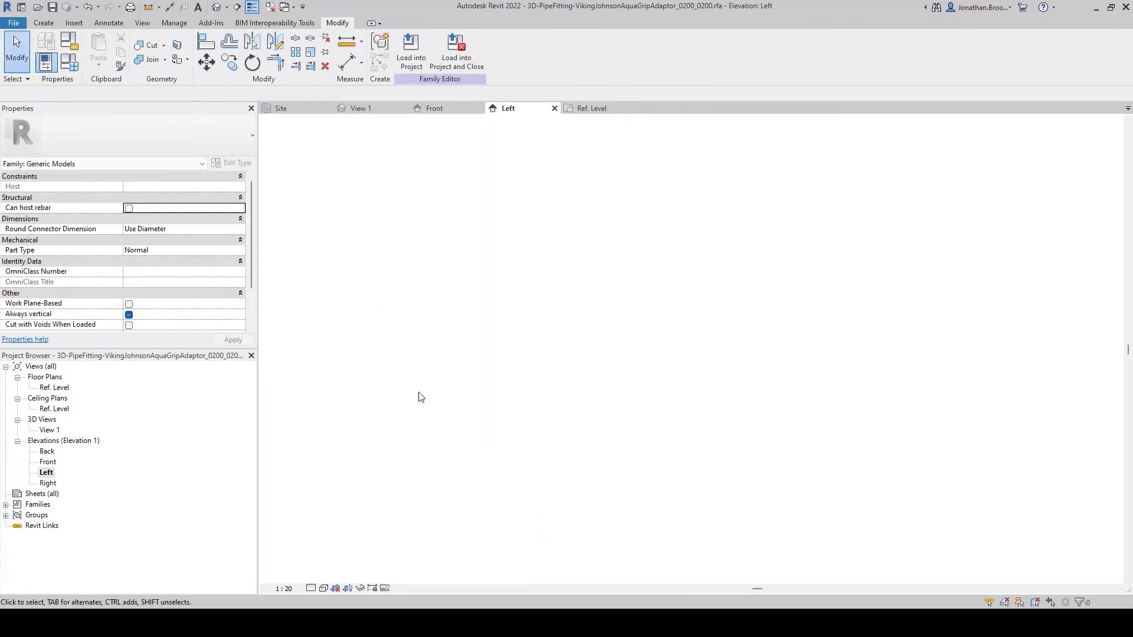
left_click(639, 365)
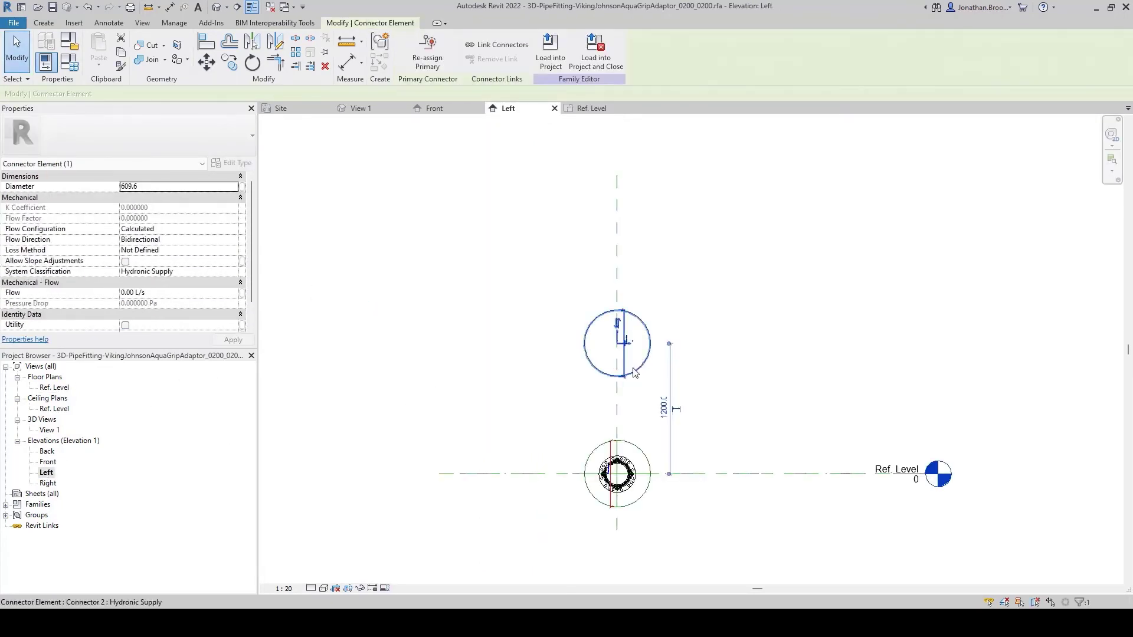
left_click(667, 408)
type("0")
key("Return")
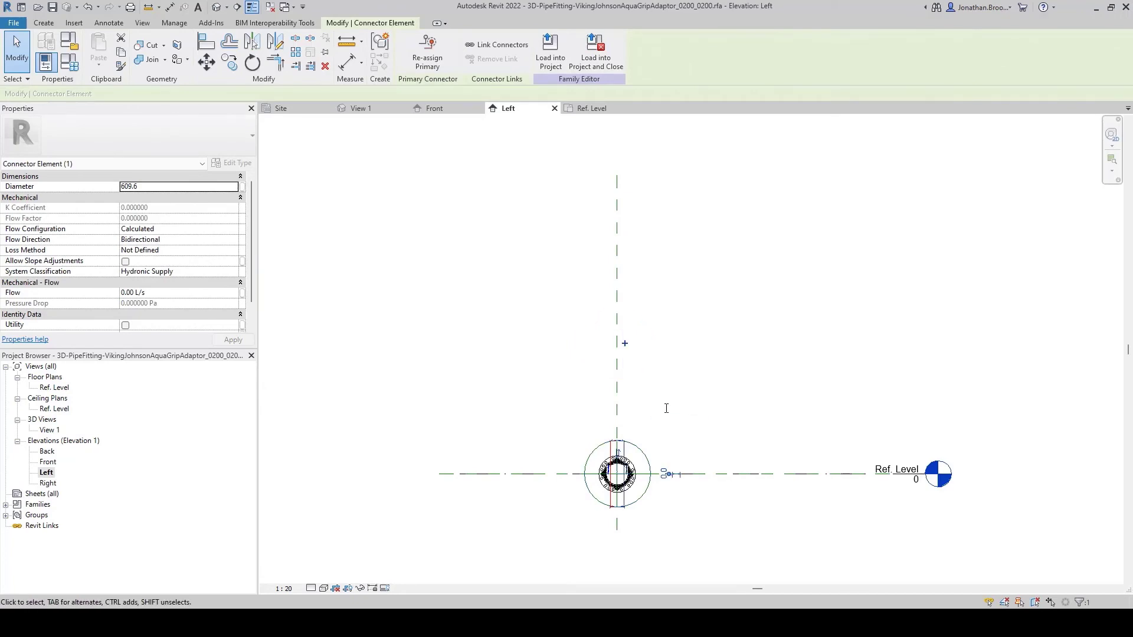
left_click(463, 268)
- In 3D view View 1, set the centre-plane connector's diameter to 200 mm and its system classification to Fitting
left_click(358, 108)
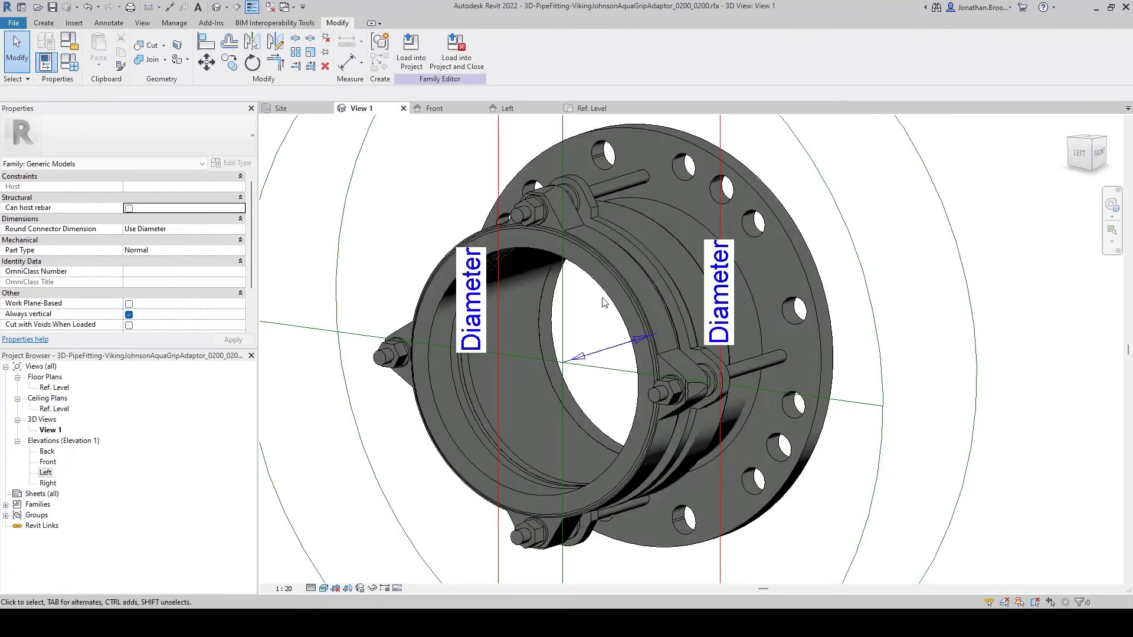
scroll(596, 357, "down", 5)
middle_click_drag(596, 357, 667, 329, "shift")
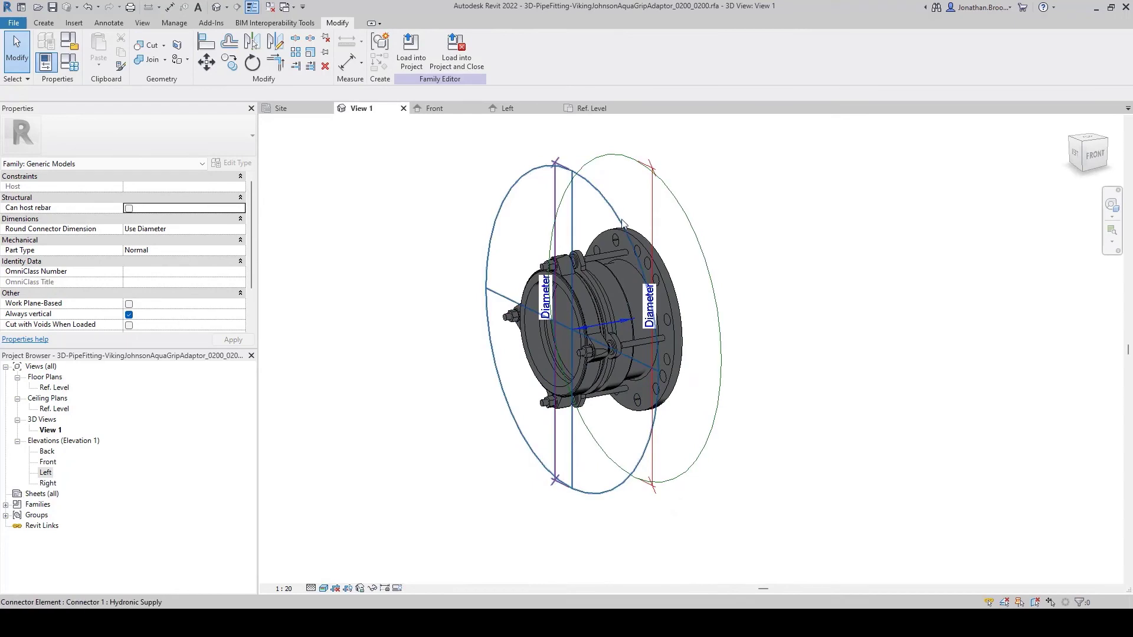
left_click(668, 327)
scroll(668, 315, "up", 3)
left_click(667, 304)
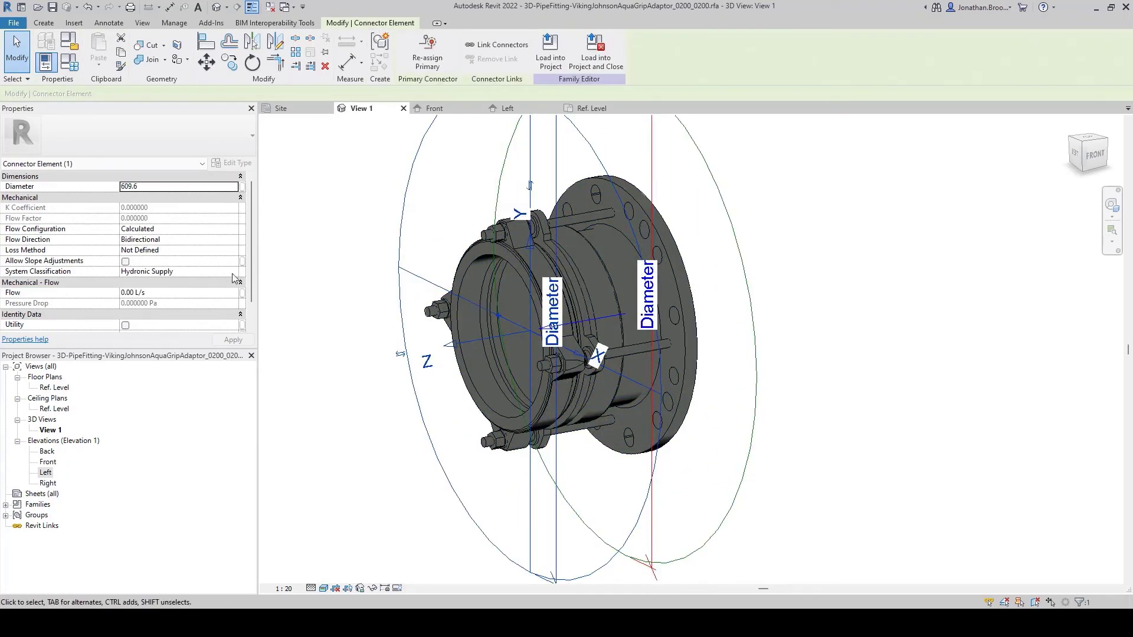
double_click(153, 186)
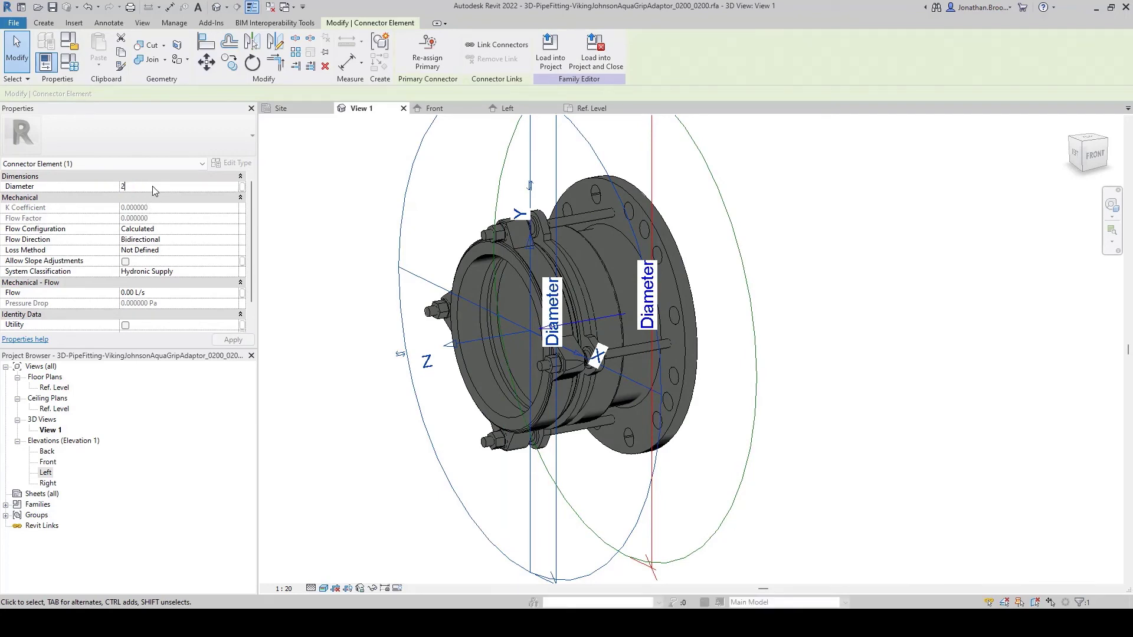
type("200")
left_click(193, 274)
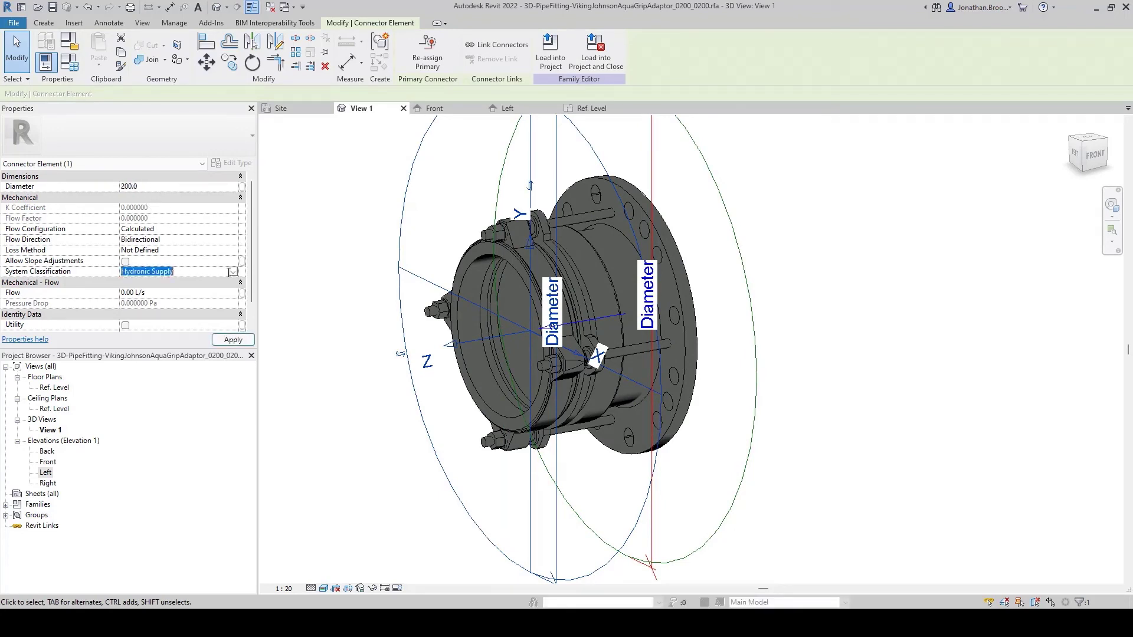
left_click(193, 274)
scroll(170, 302, "down", 3)
left_click(147, 323)
left_click(393, 463)
- Flip the flange-side connector's direction so it points outward from the flange face
middle_click_drag(392, 463, 562, 177, "shift")
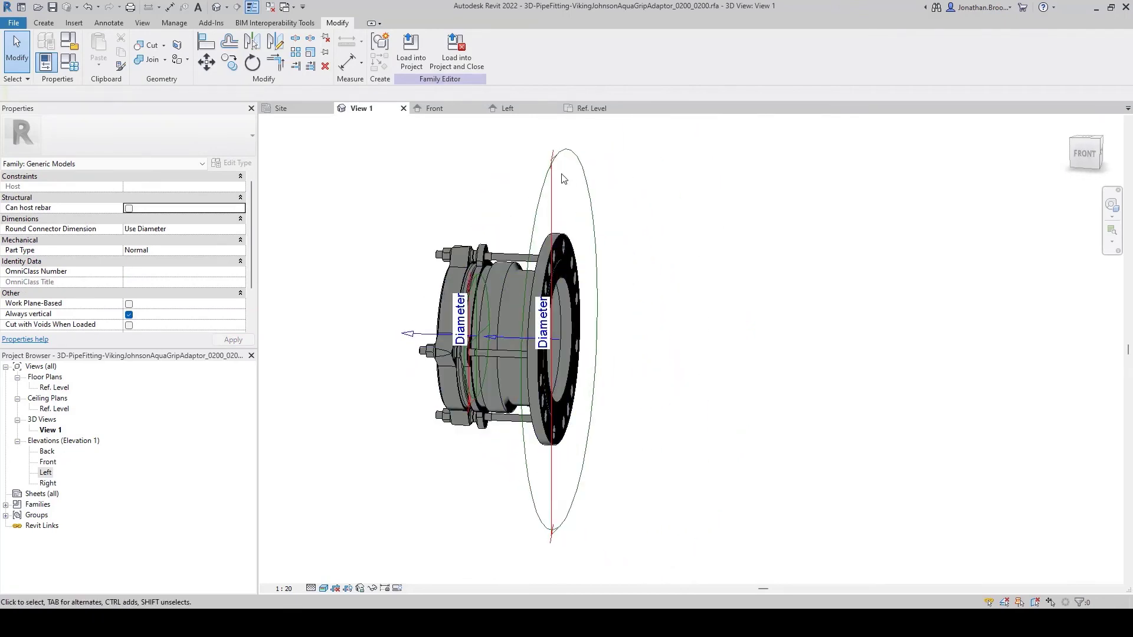
left_click(564, 179)
scroll(503, 335, "up", 2)
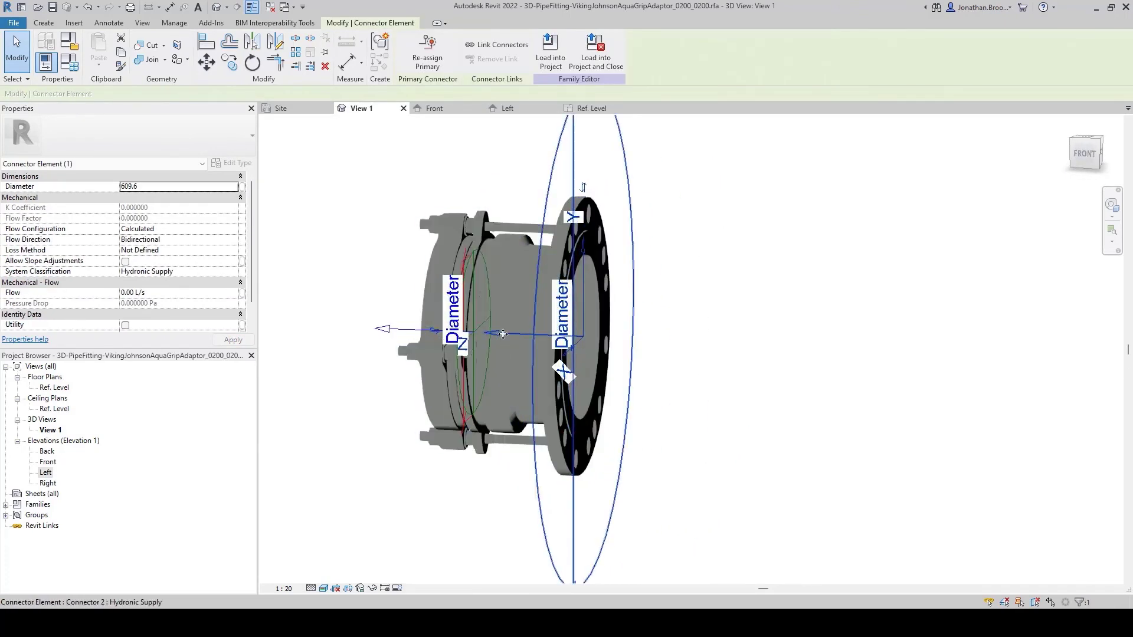
middle_click_drag(503, 335, 148, 297, "shift")
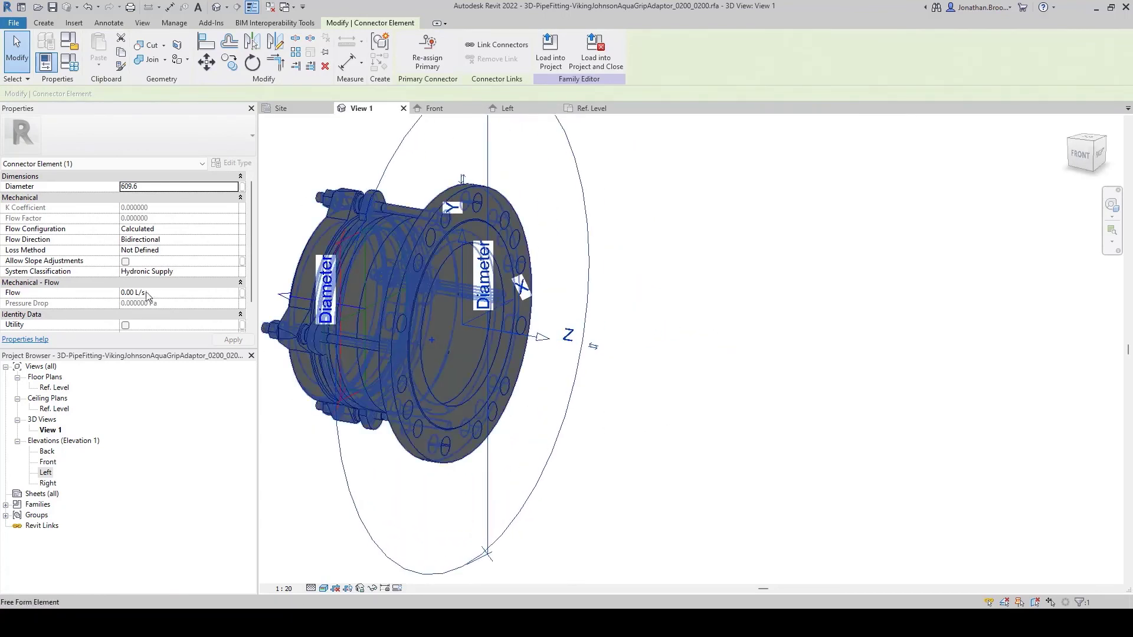
- Set the flange-side connector's diameter to 200 mm and its system classification to Fitting
left_click(219, 186)
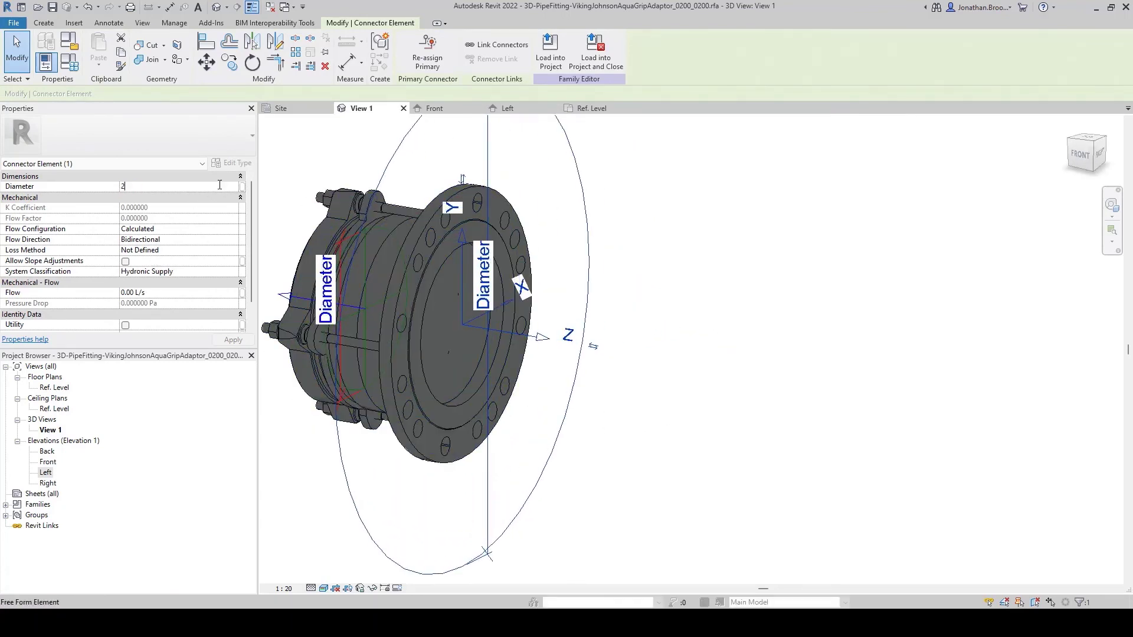
key("Return")
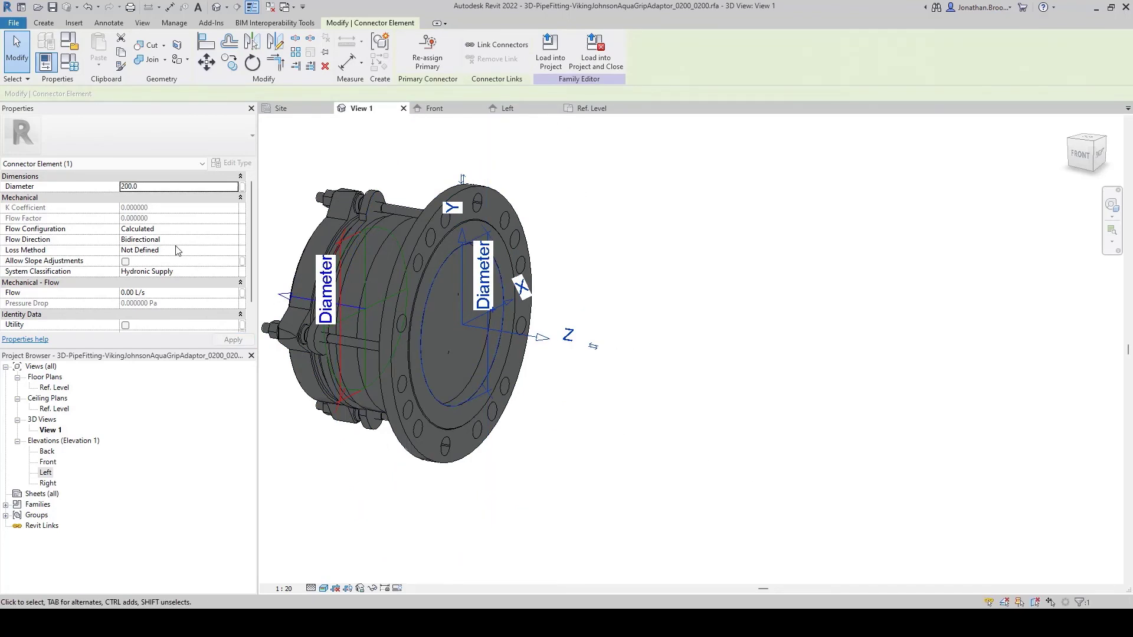
left_click(226, 271)
left_click(233, 272)
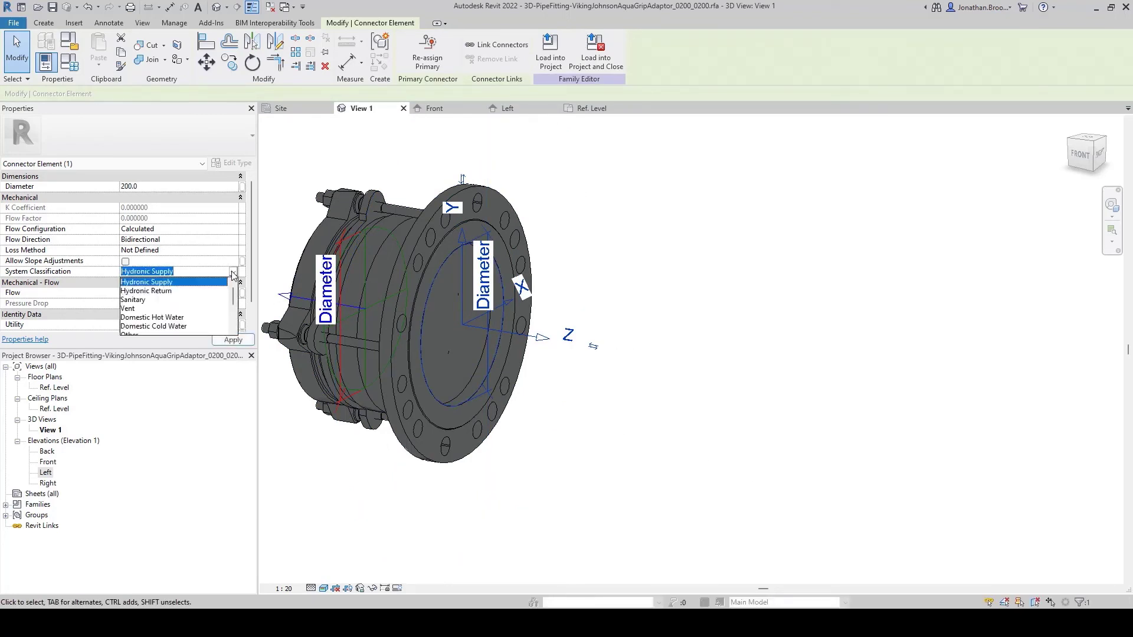
scroll(173, 301, "down", 3)
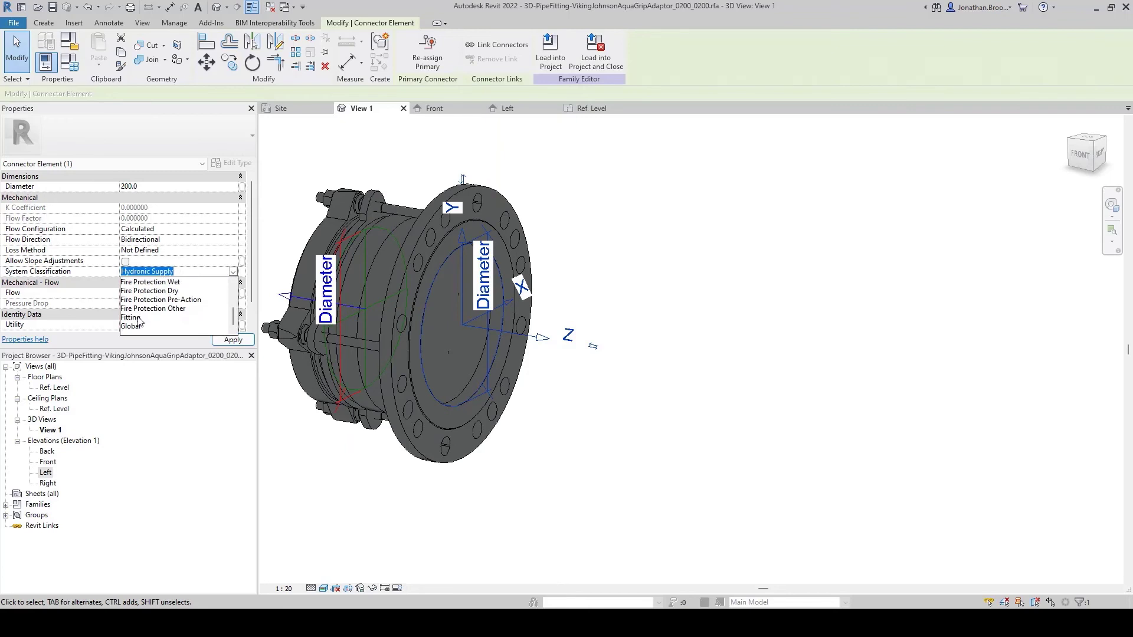
left_click(131, 317)
left_click(559, 423)
- Change the family category to Pipe Fittings, with Work Plane-Based enabled and Always vertical disabled
middle_click_drag(559, 422, 637, 378, "shift")
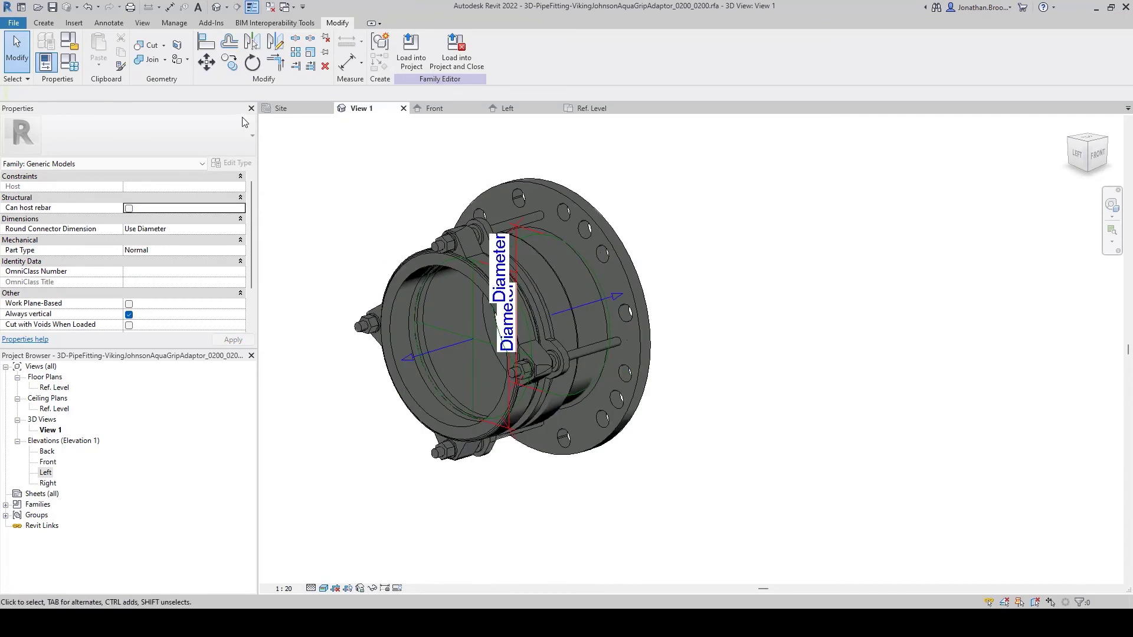
left_click(74, 45)
scroll(564, 316, "down", 3)
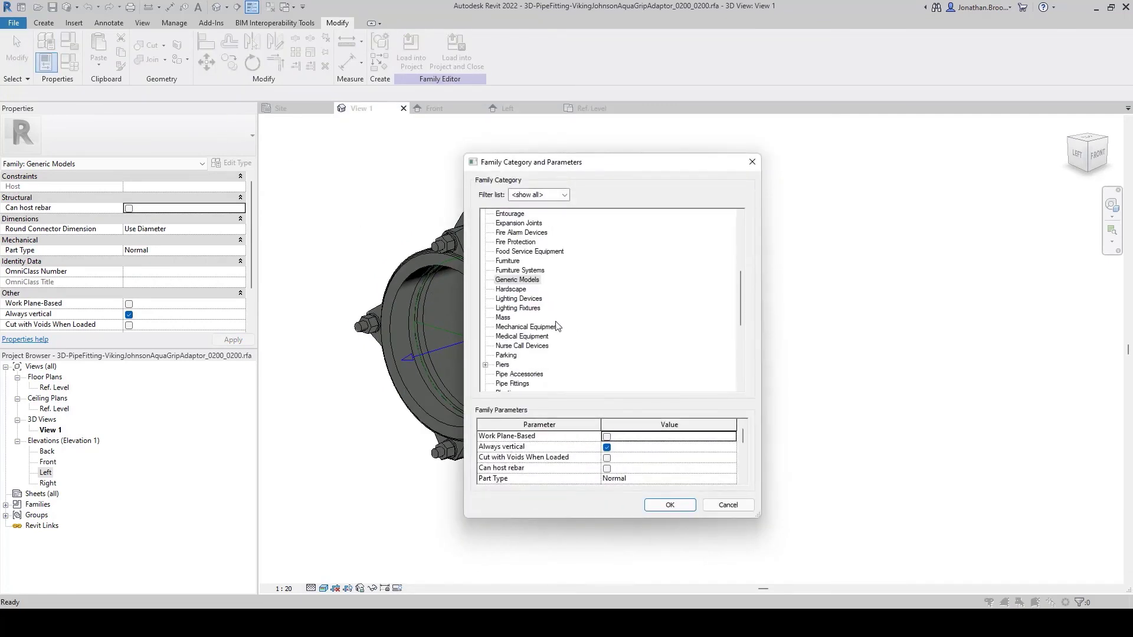
left_click(531, 347)
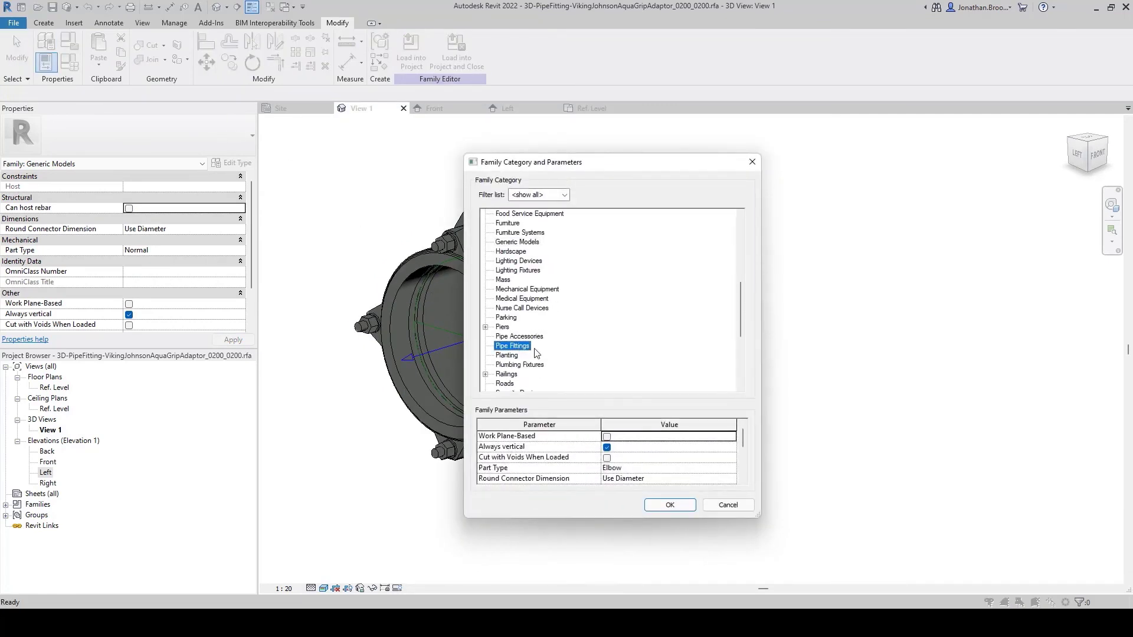
left_click(607, 447)
- Set the family's Part Type to Mechanical Coupling and apply the category settings
left_click_drag(684, 166, 603, 86)
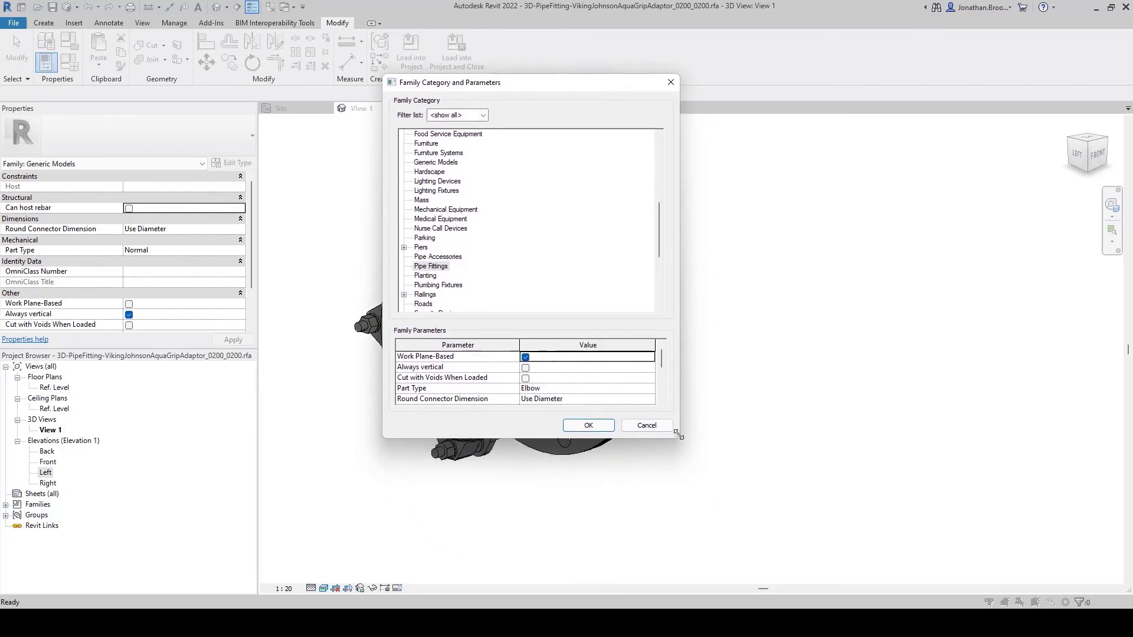
left_click_drag(678, 435, 760, 533)
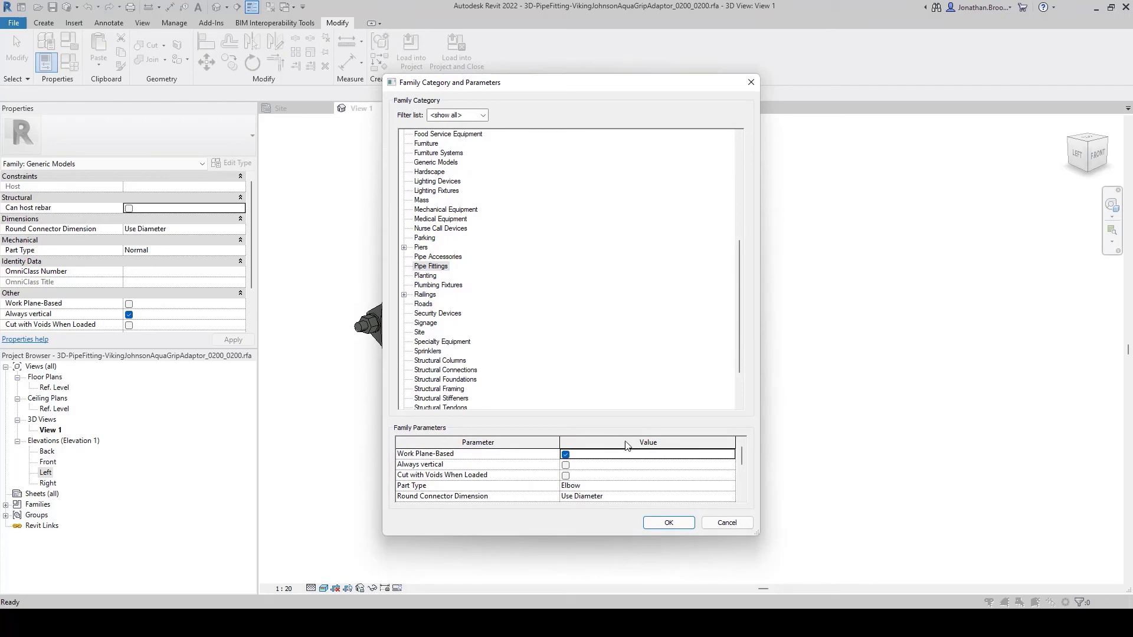
scroll(698, 474, "down", 2)
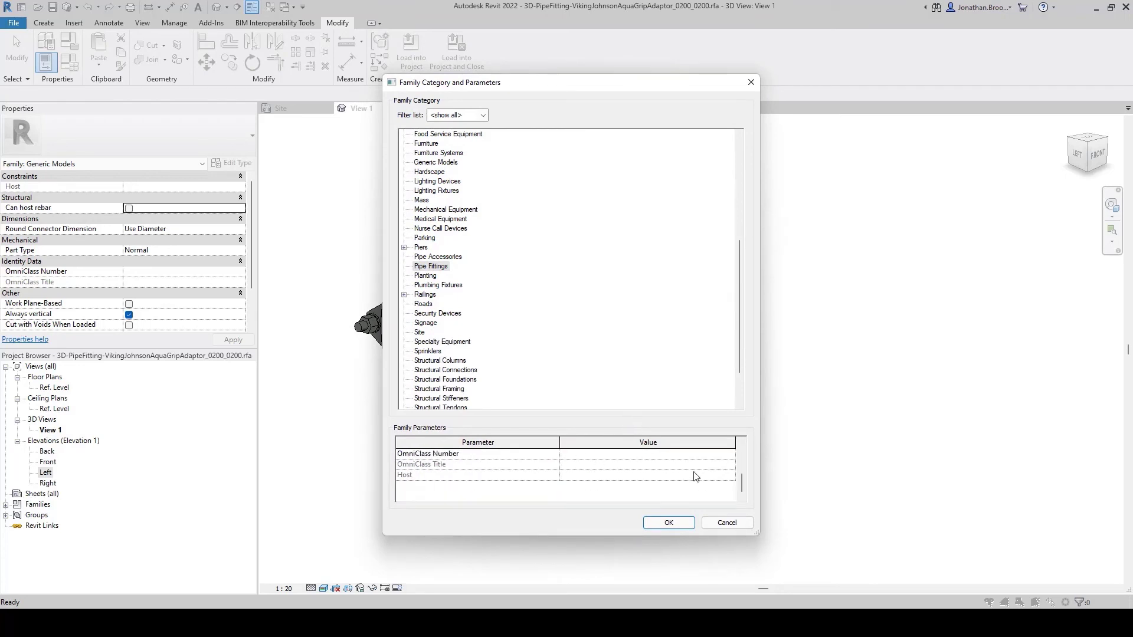
left_click(730, 454)
scroll(634, 482, "down", 1)
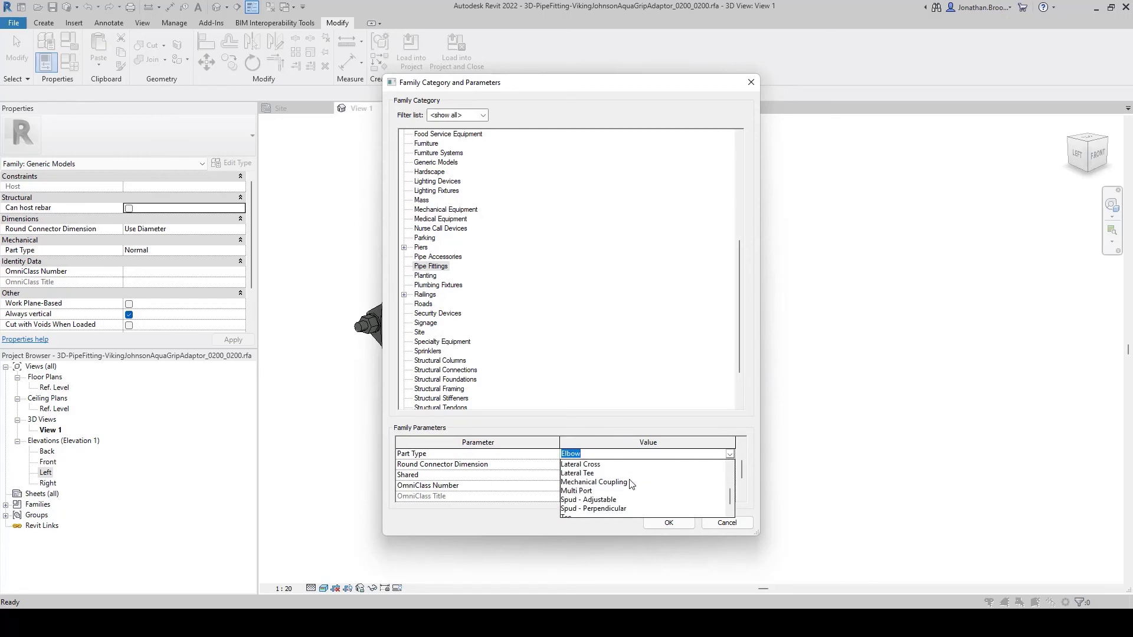
scroll(631, 484, "down", 1)
scroll(631, 485, "up", 3)
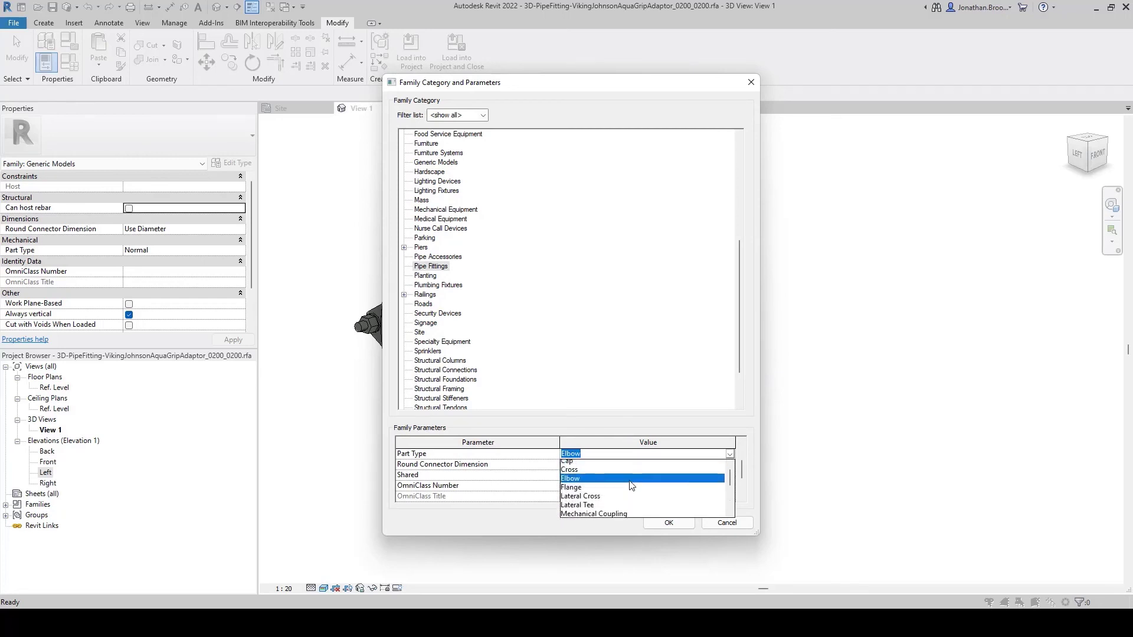
scroll(627, 487, "down", 2)
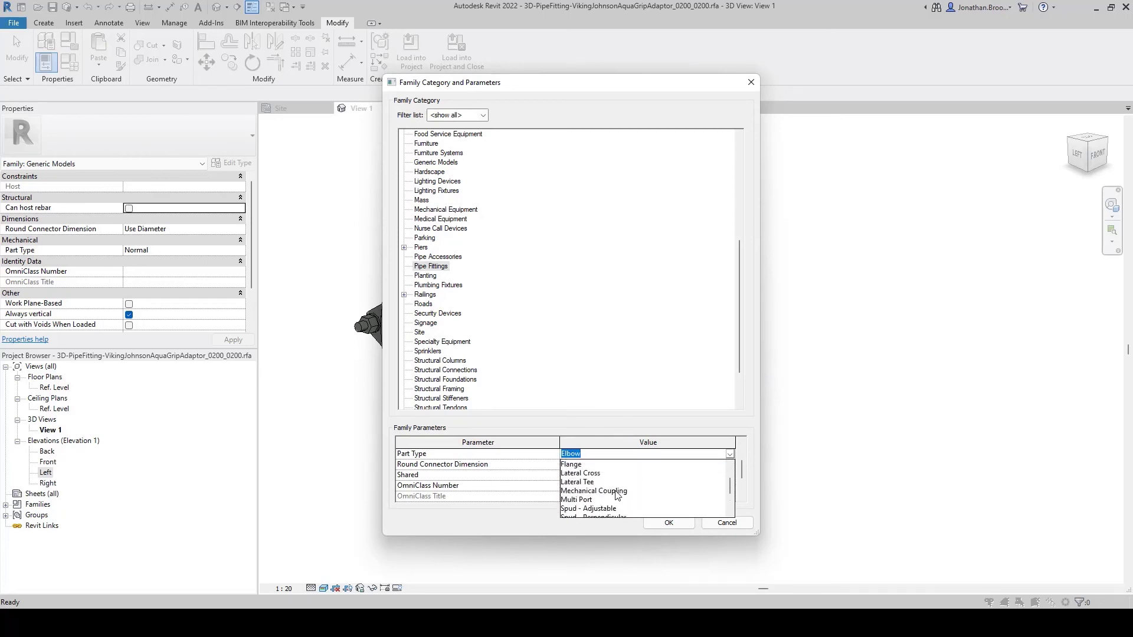
left_click(624, 499)
left_click(669, 523)
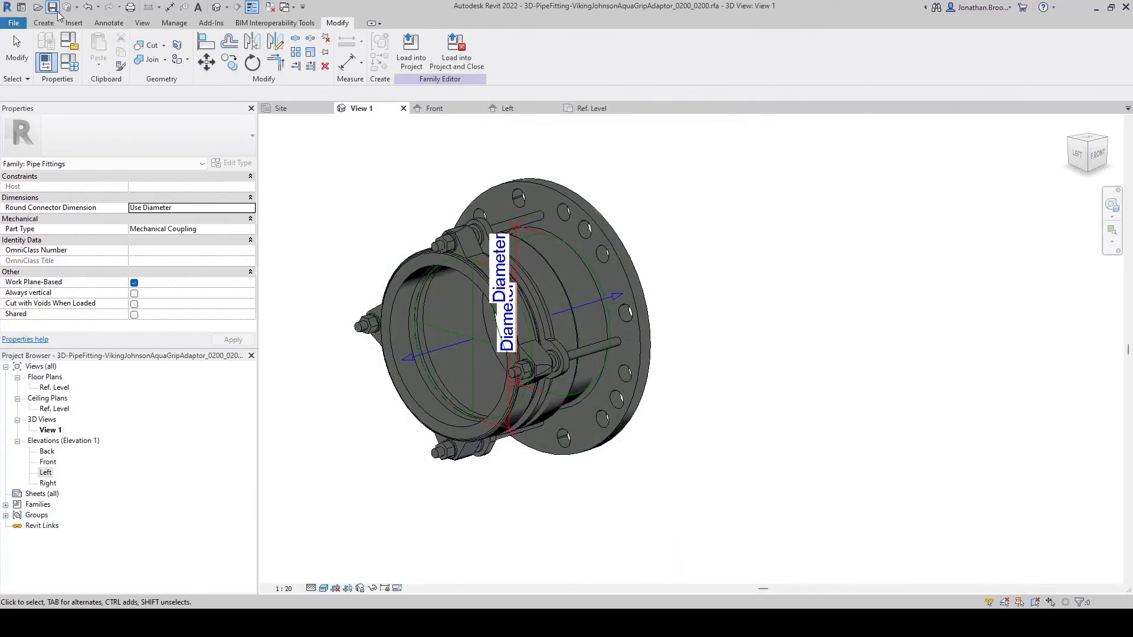
- Load the Viking Johnson adaptor family into the testing project, close the family, and place one instance on the pipe centreline beside the pipework
left_click(439, 50)
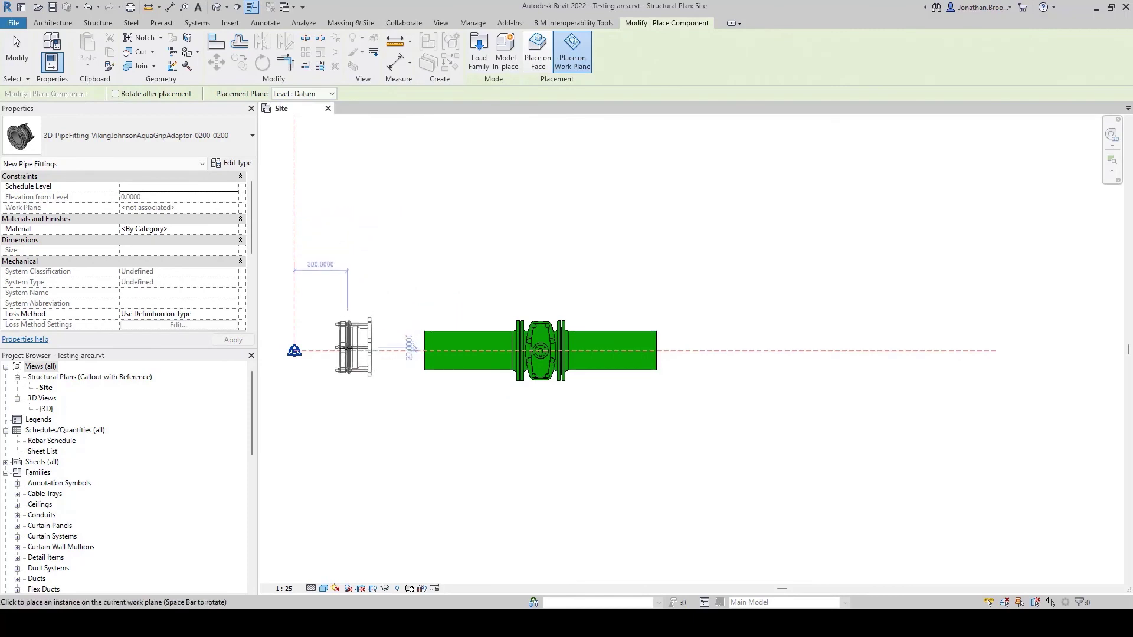
left_click(361, 354)
key("Escape")
key("Escape")
scroll(364, 365, "up", 2)
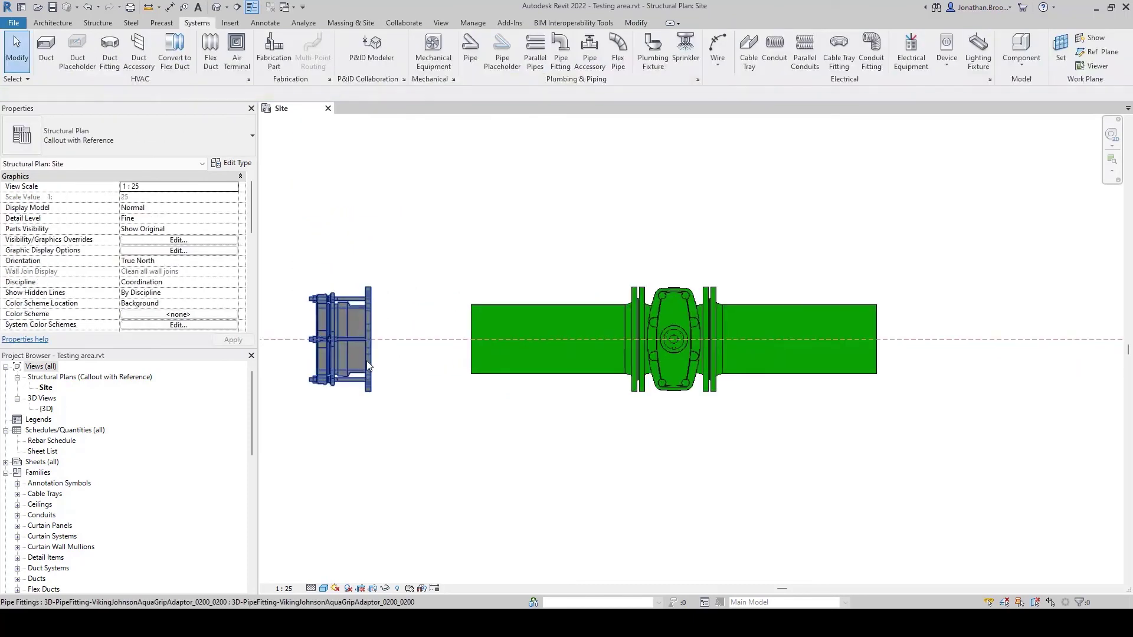
left_click(371, 357)
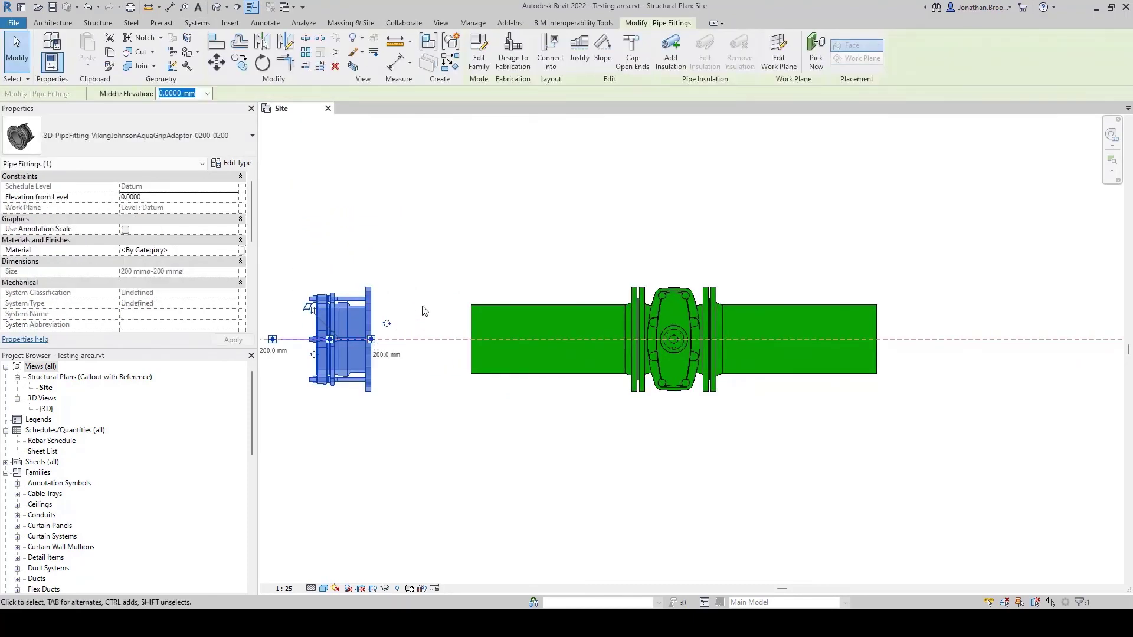
key("Escape")
- Copy the ductile iron flange from the far side of the gate valve to the flange face of the adaptor
left_click(718, 320)
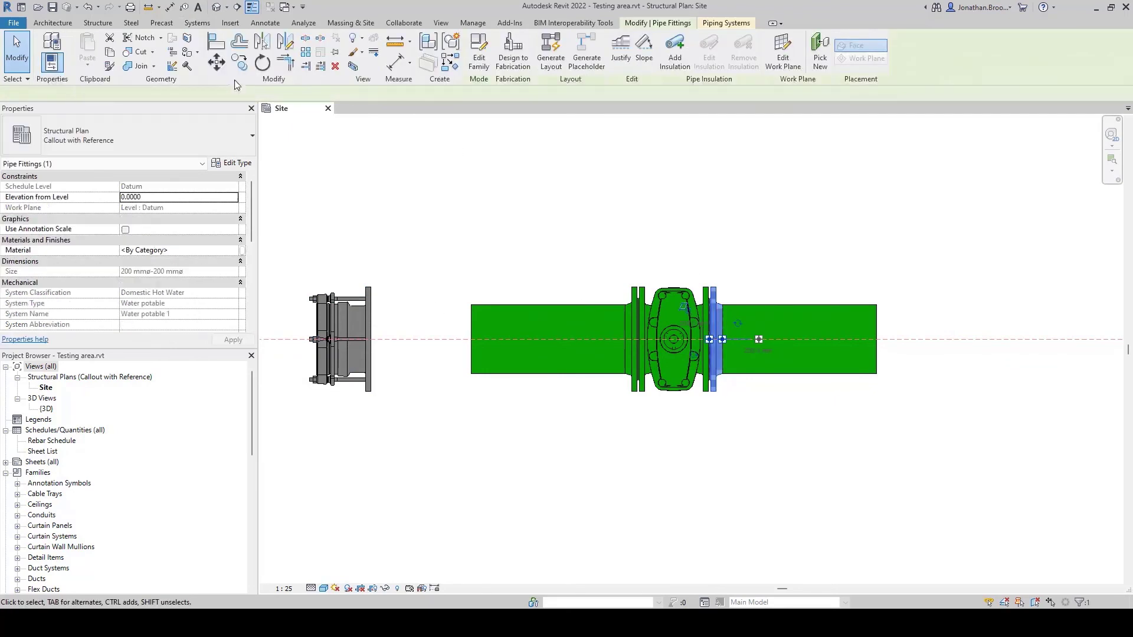
left_click(239, 62)
left_click(712, 339)
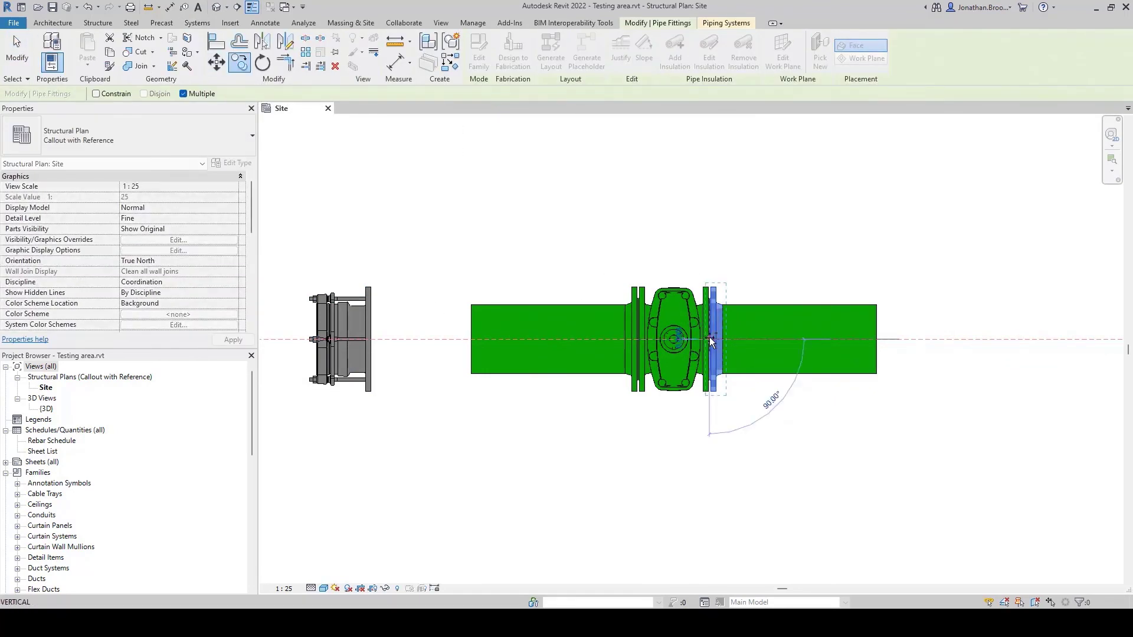
left_click(373, 341)
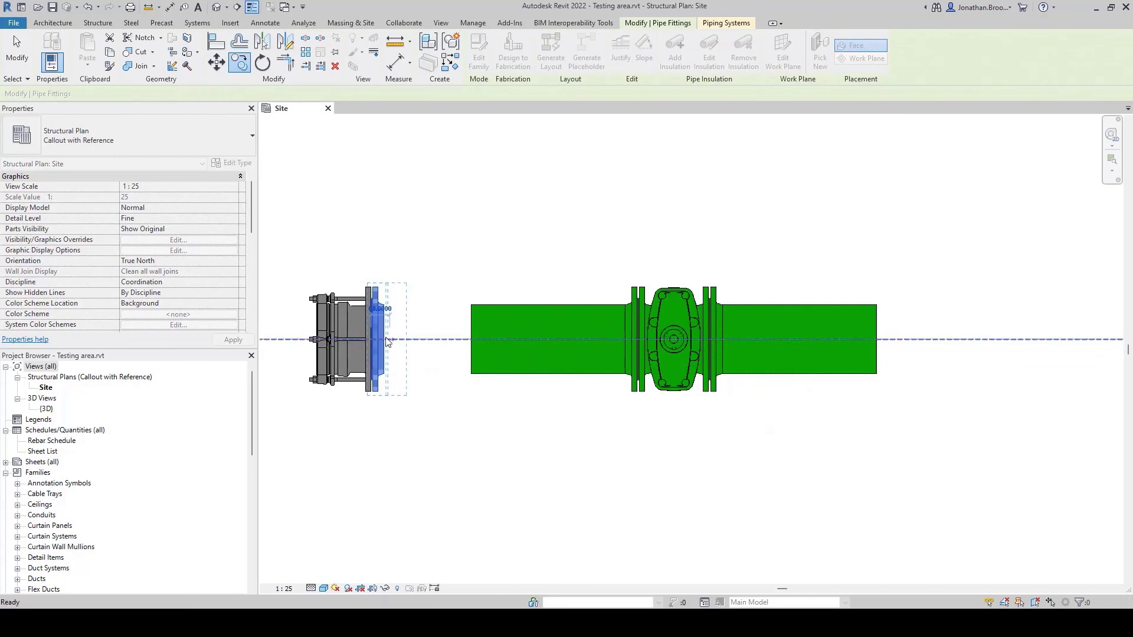
key("Escape")
- Move the copied ductile iron flange from its pipe-side endpoint onto the open end of the pipe
scroll(382, 330, "up", 4)
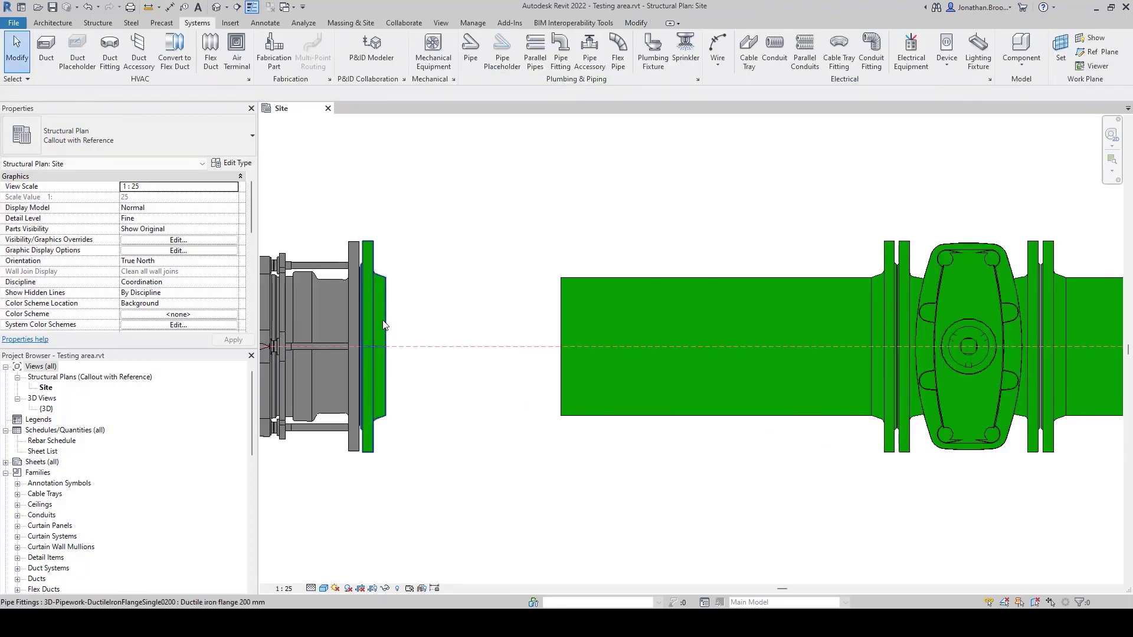
left_click(383, 325)
key("m")
key("v")
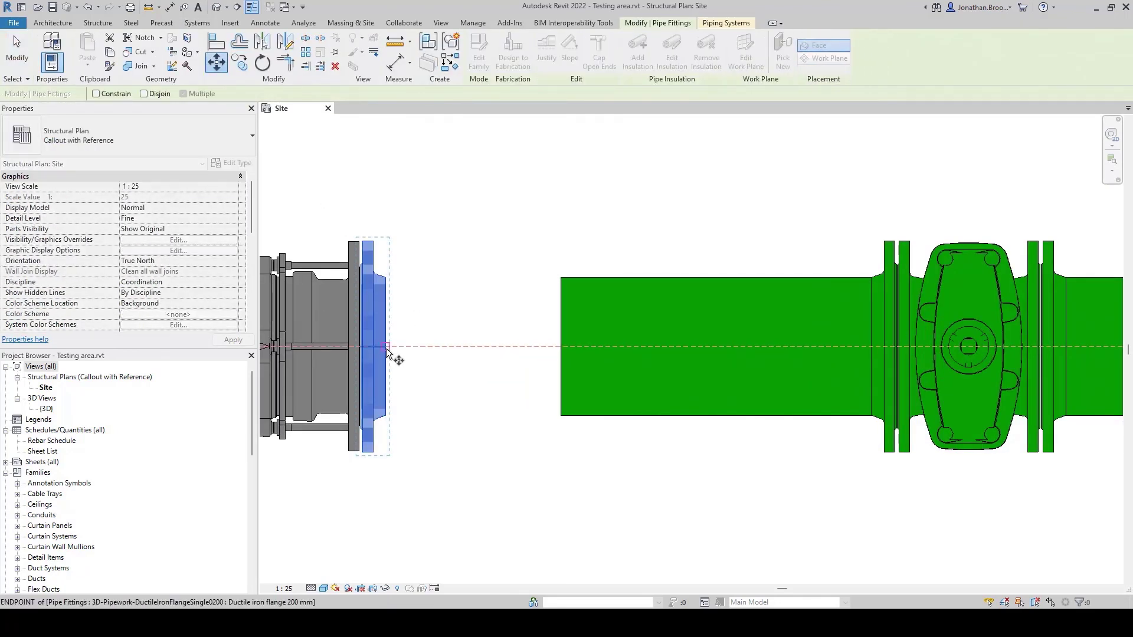
left_click(387, 349)
left_click(558, 347)
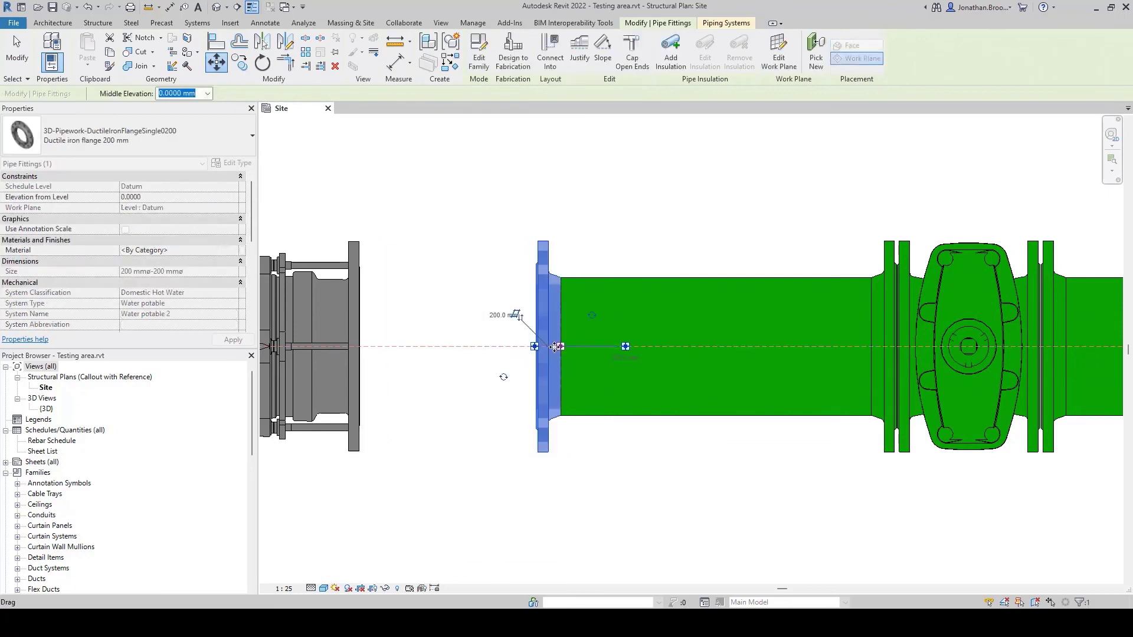
key("Escape")
- Connect the adaptor's flange-side connector to the free face of the pipe-end flange, and open the {3D} view
left_click(360, 347)
left_click_drag(360, 347, 533, 348)
left_click(569, 245)
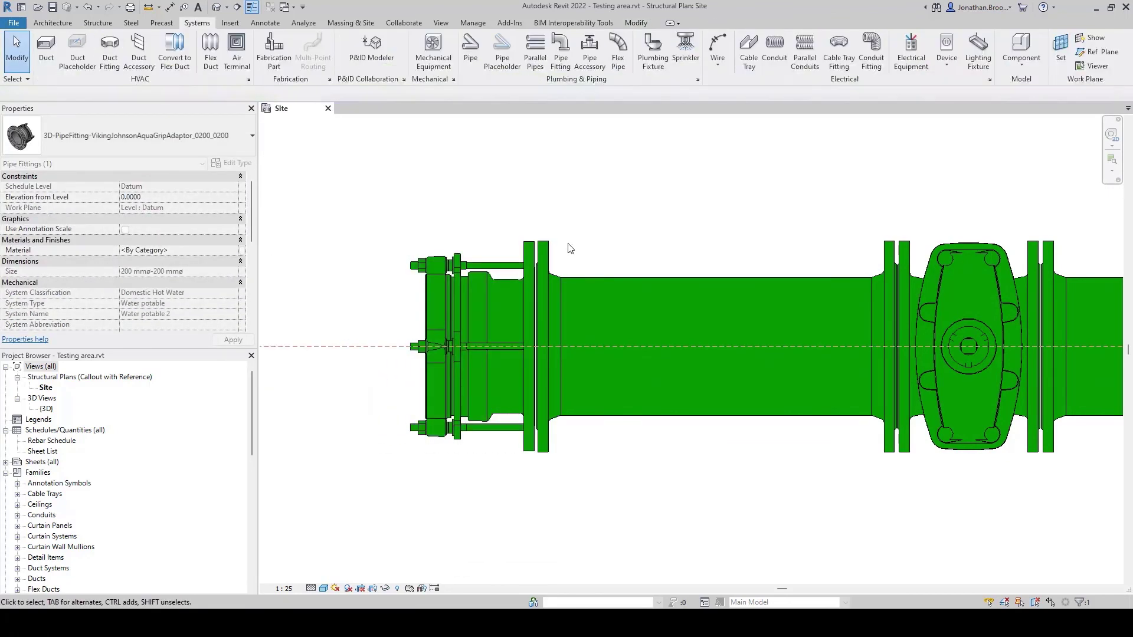
double_click(47, 409)
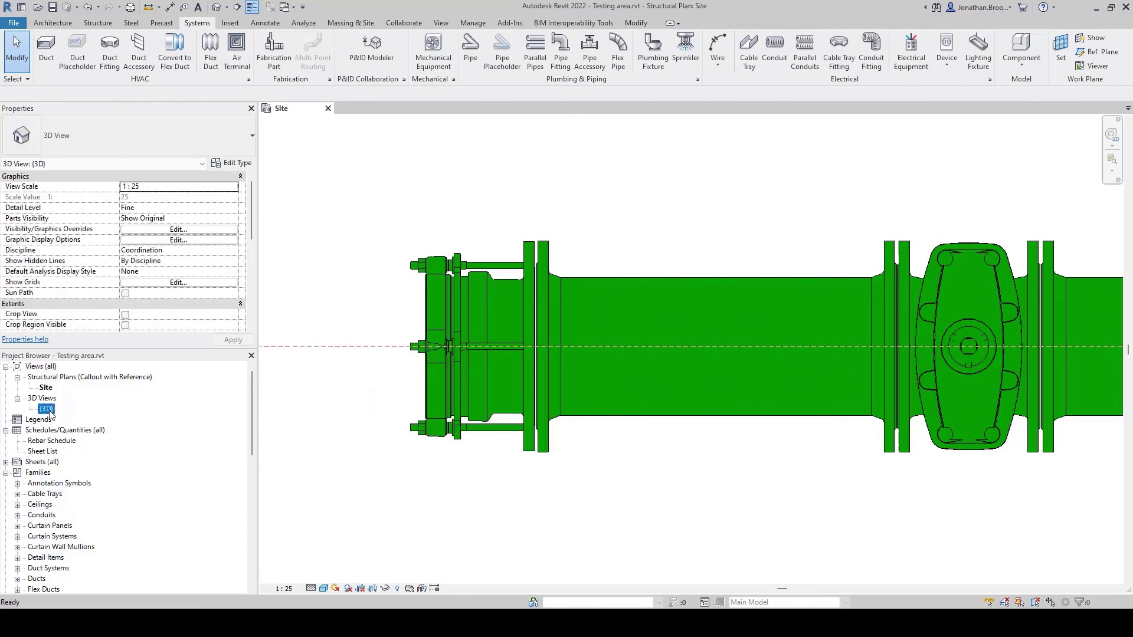